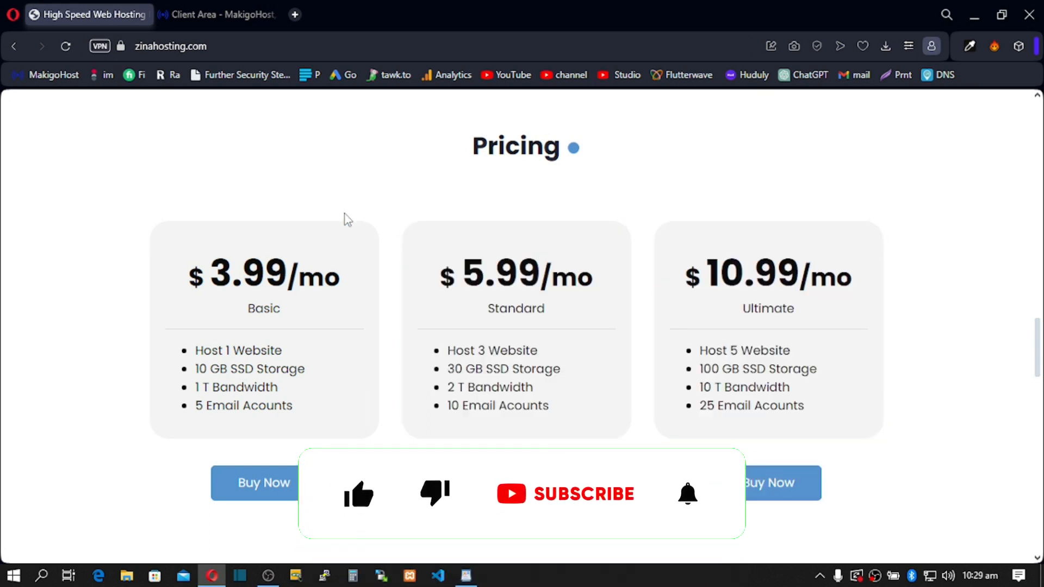
# In a new Opera tab, go to zinahosting.com/whm to reach the WHM login page.
pyautogui.click(295, 15)
pyautogui.write('zin')
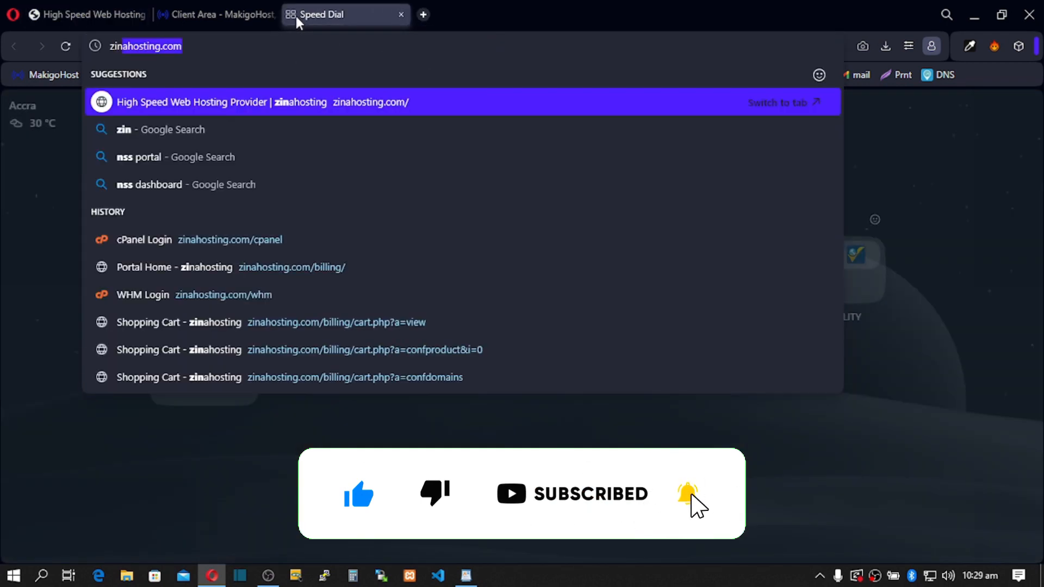
pyautogui.press('Right')
pyautogui.press('Return')
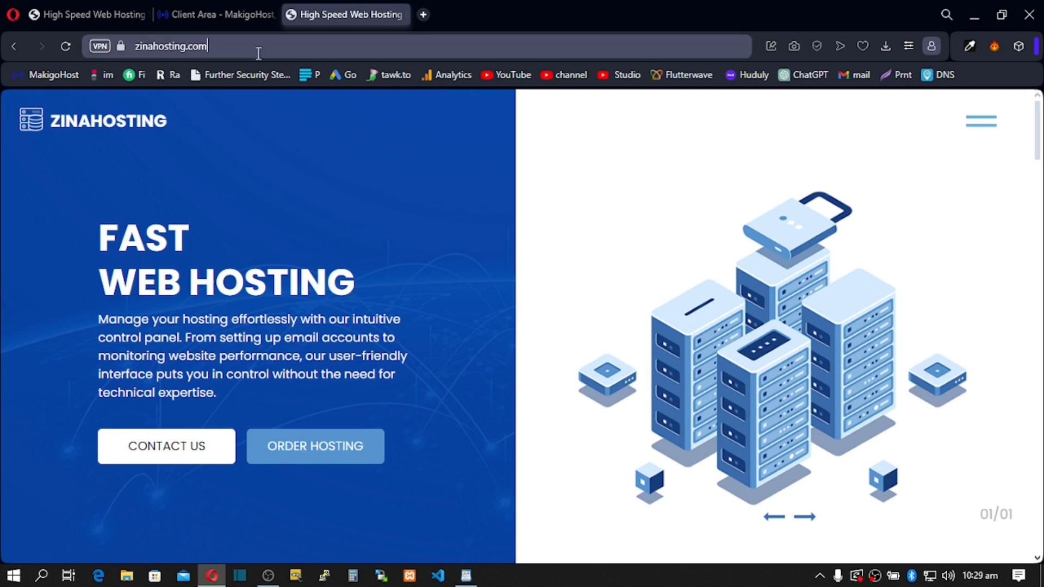
pyautogui.write('/whm')
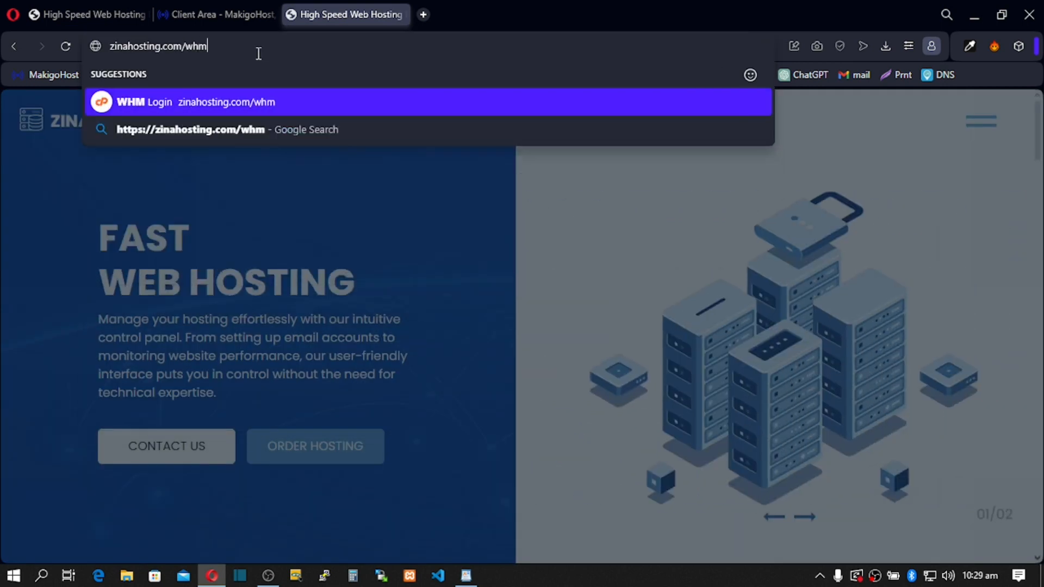
pyautogui.press('Return')
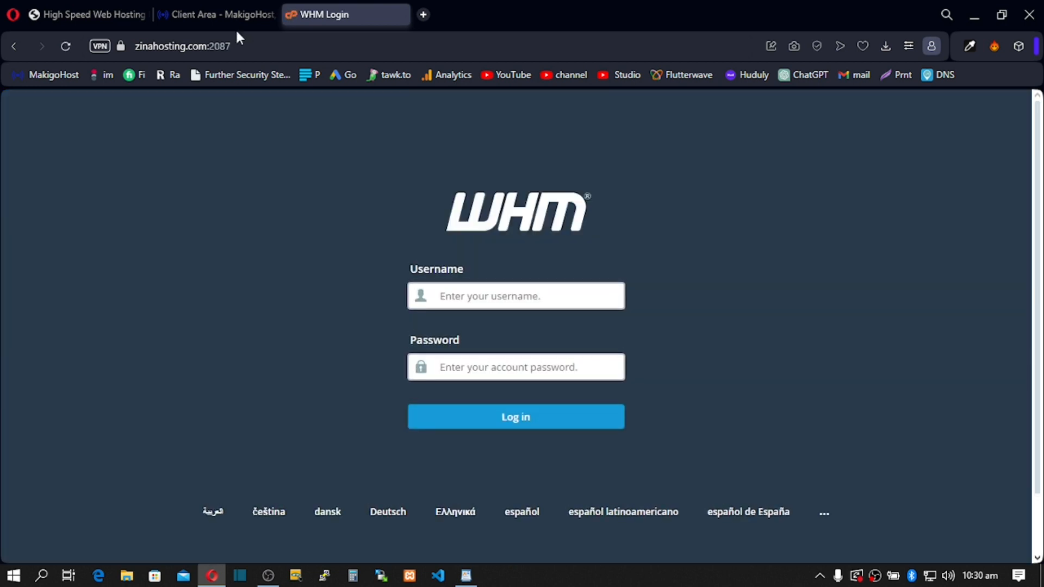
# Open Email History from the account menu in the MakigoHost client area.
pyautogui.click(211, 16)
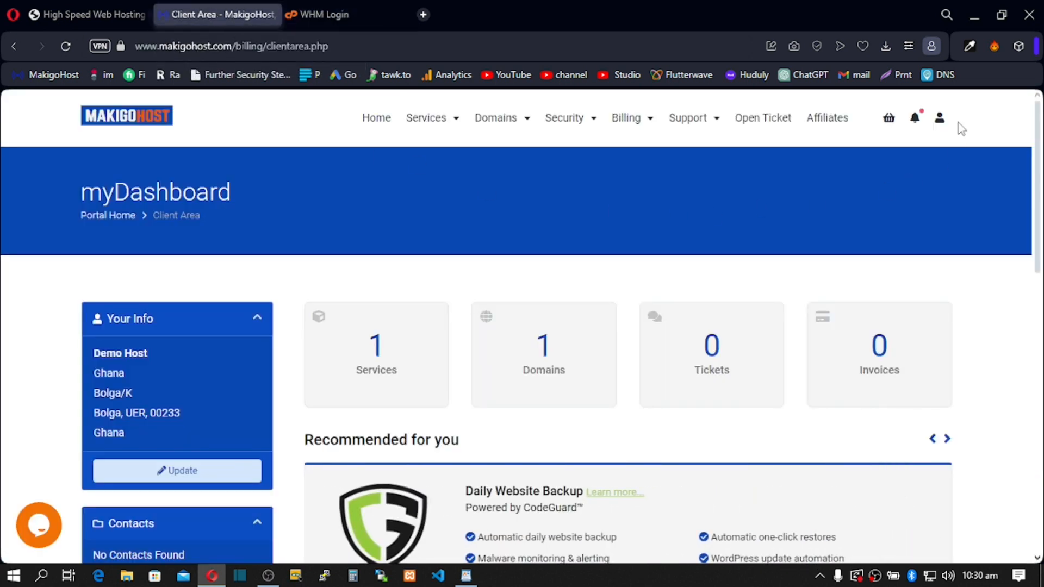
pyautogui.click(938, 119)
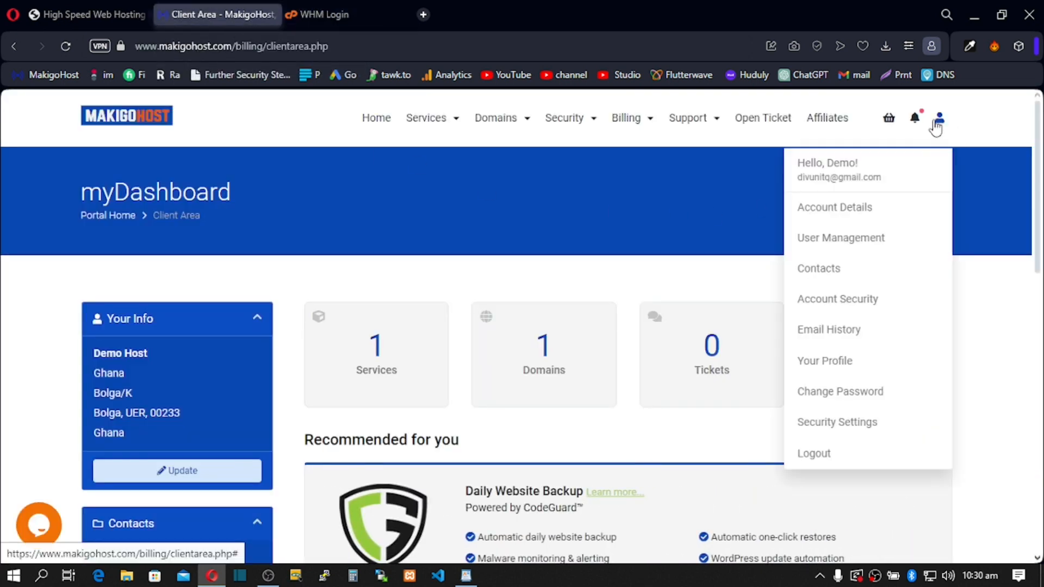
pyautogui.click(818, 331)
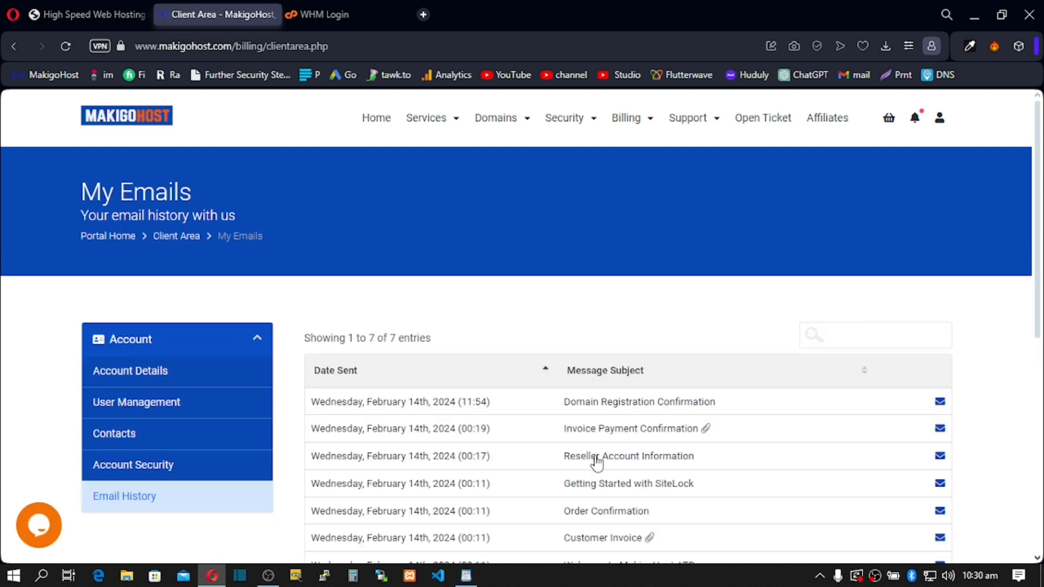
# Open the Reseller Account Information email and copy the account password shown in it.
pyautogui.click(598, 459)
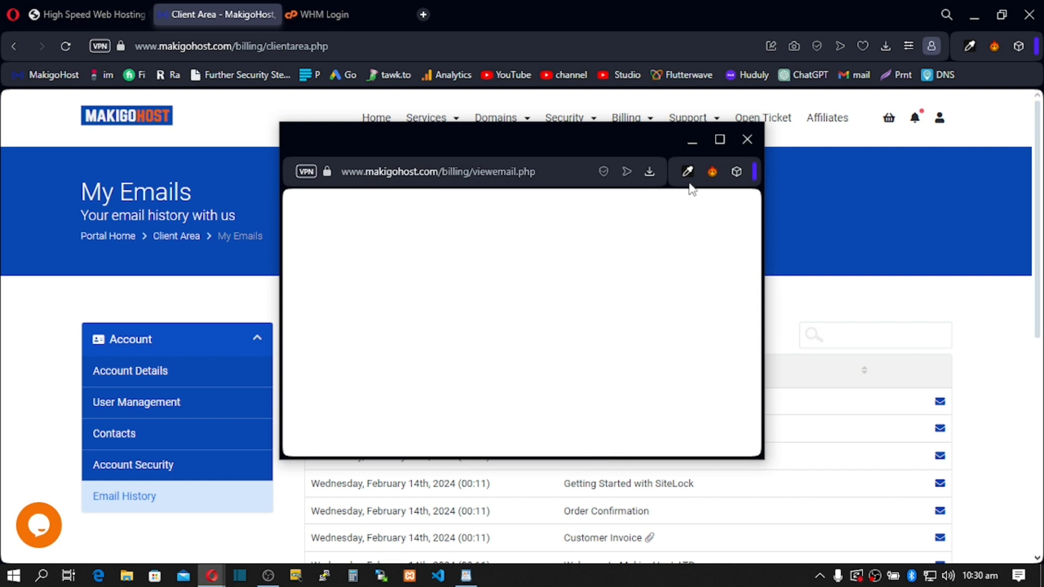
pyautogui.scroll(-3, 457, 337)
pyautogui.scroll(-4, 456, 337)
pyautogui.scroll(1, 457, 337)
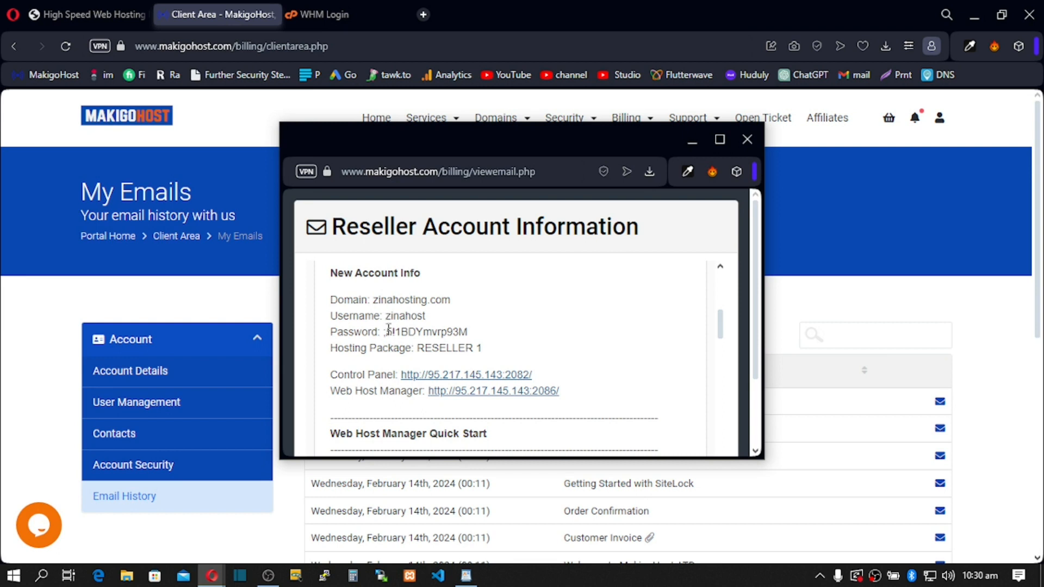
pyautogui.moveTo(383, 332); pyautogui.dragTo(471, 332)
pyautogui.click(451, 303)
# Fill in the saved reseller username and the pasted password on the WHM login, then log in.
pyautogui.click(315, 12)
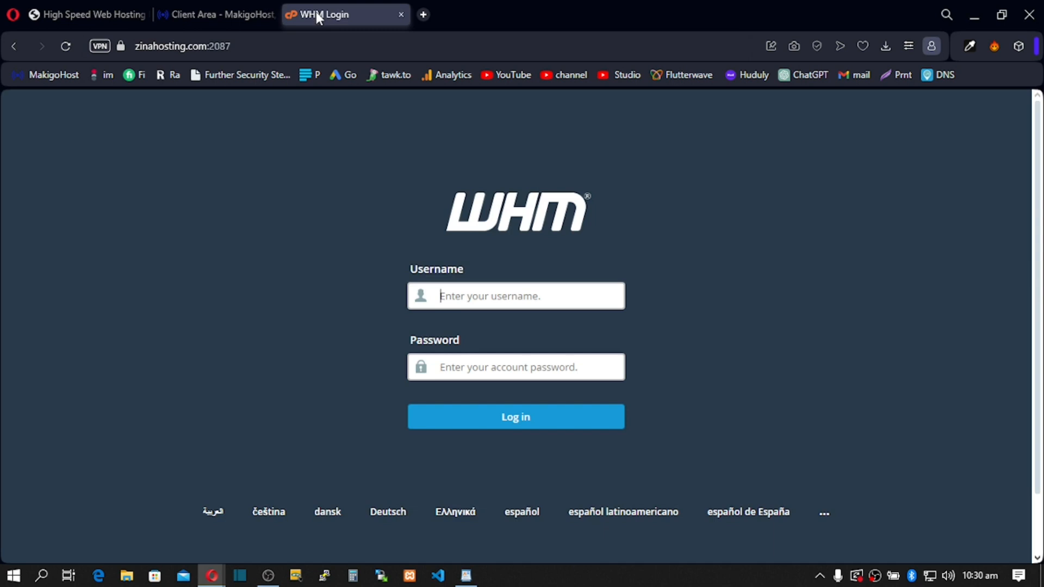
pyautogui.write('zi')
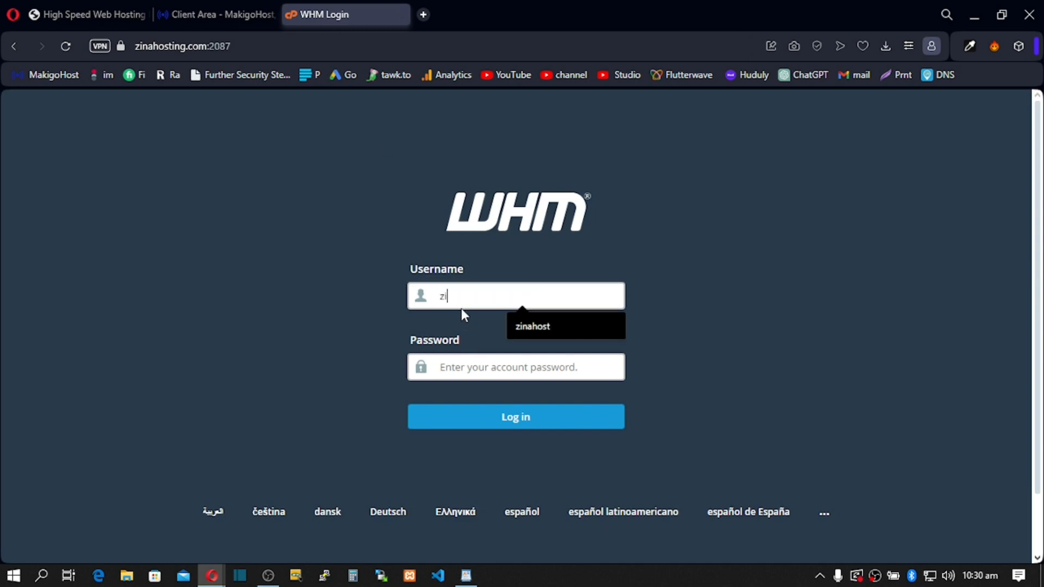
pyautogui.click(544, 322)
pyautogui.click(467, 367)
pyautogui.hotkey('ctrl', 'v')
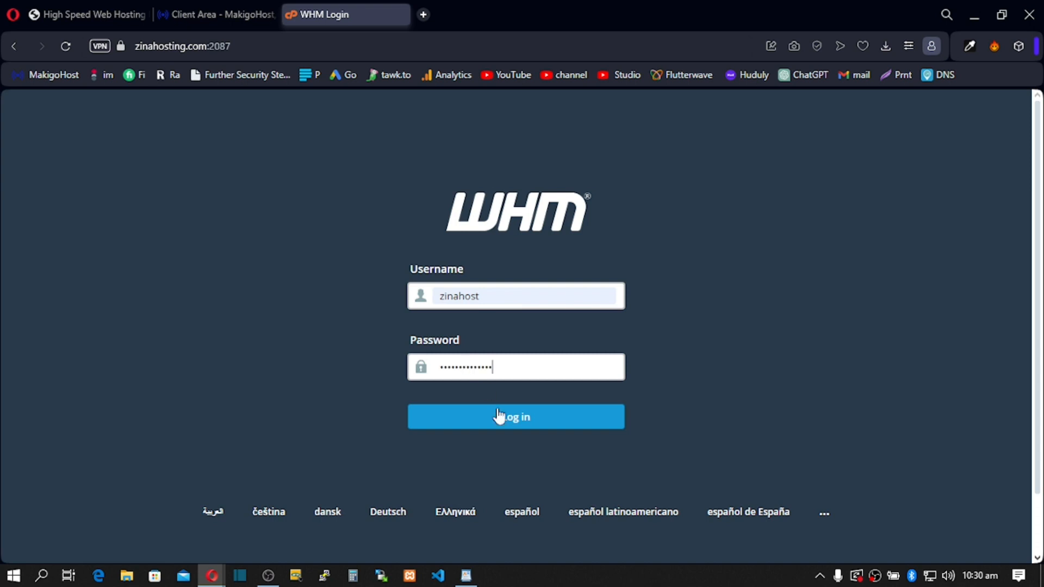
pyautogui.click(498, 416)
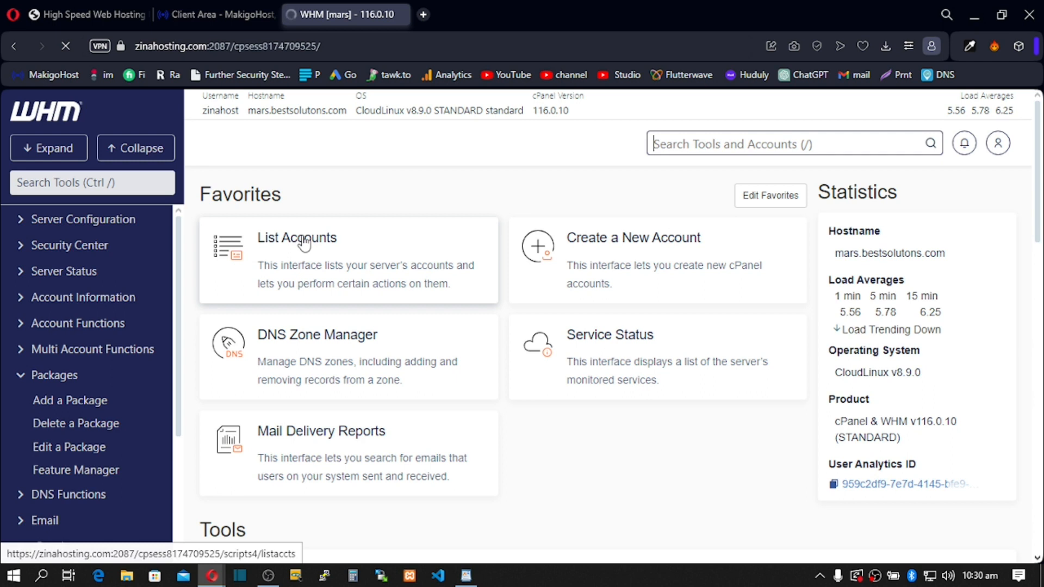
pyautogui.click(275, 247)
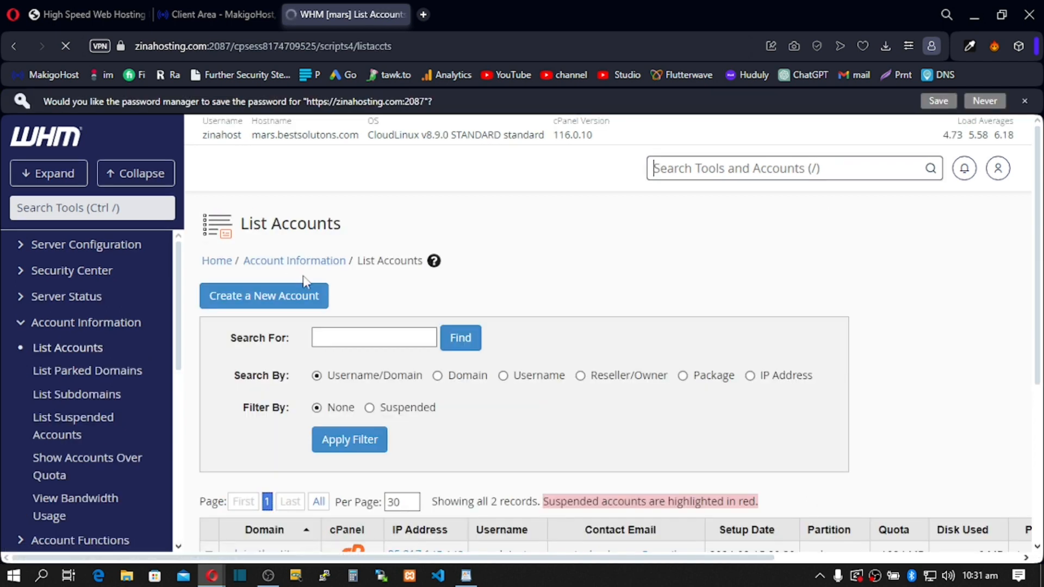
pyautogui.scroll(-4, 294, 304)
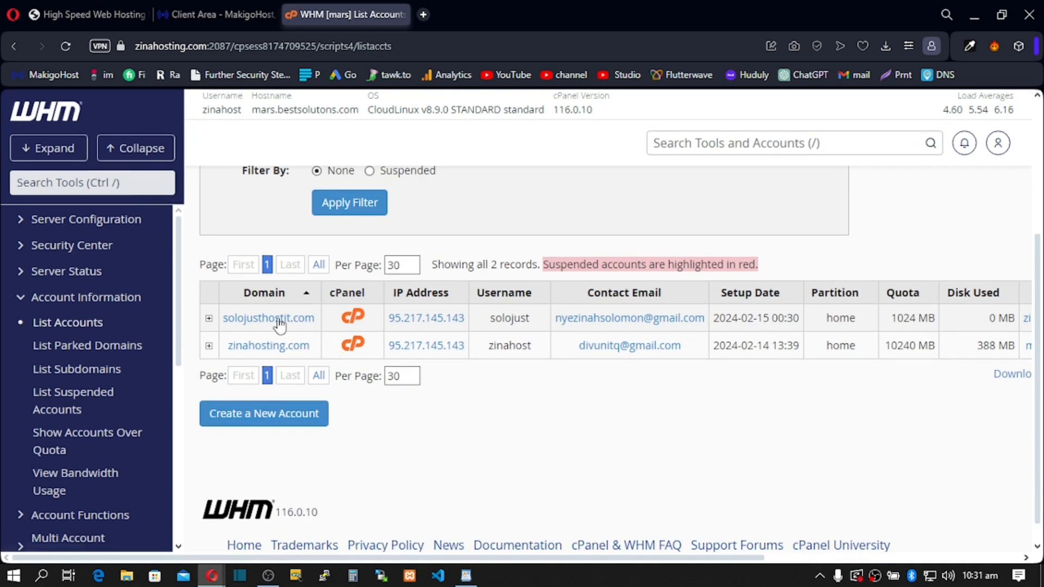
pyautogui.click(354, 318)
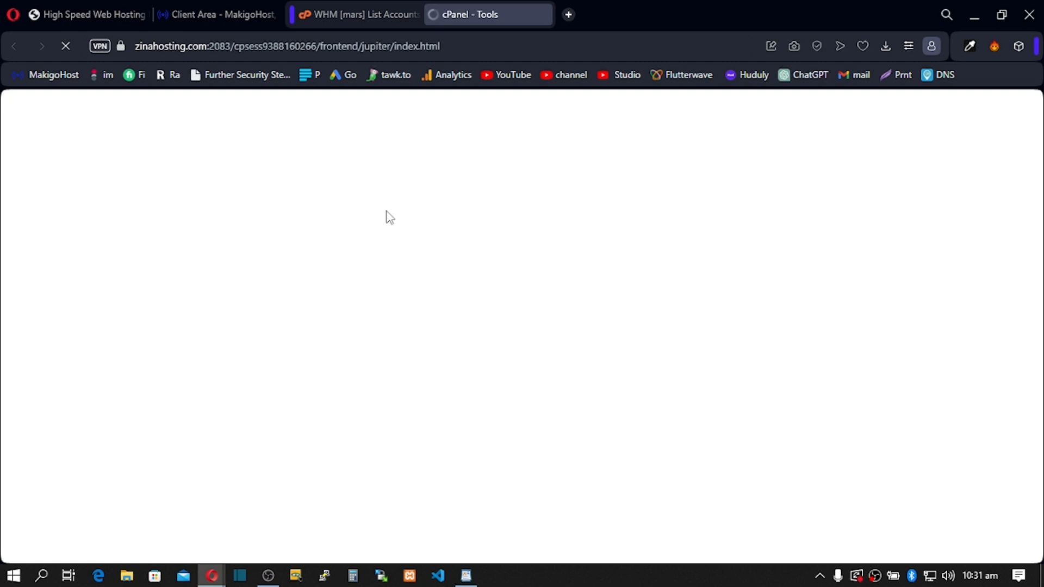
pyautogui.scroll(-8, 396, 272)
pyautogui.scroll(8, 397, 276)
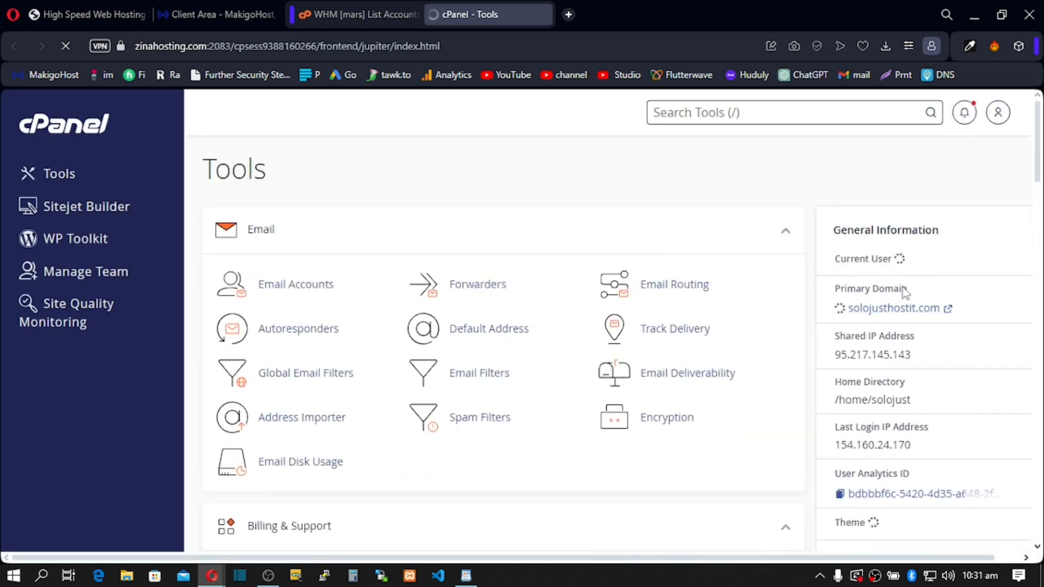
pyautogui.click(354, 14)
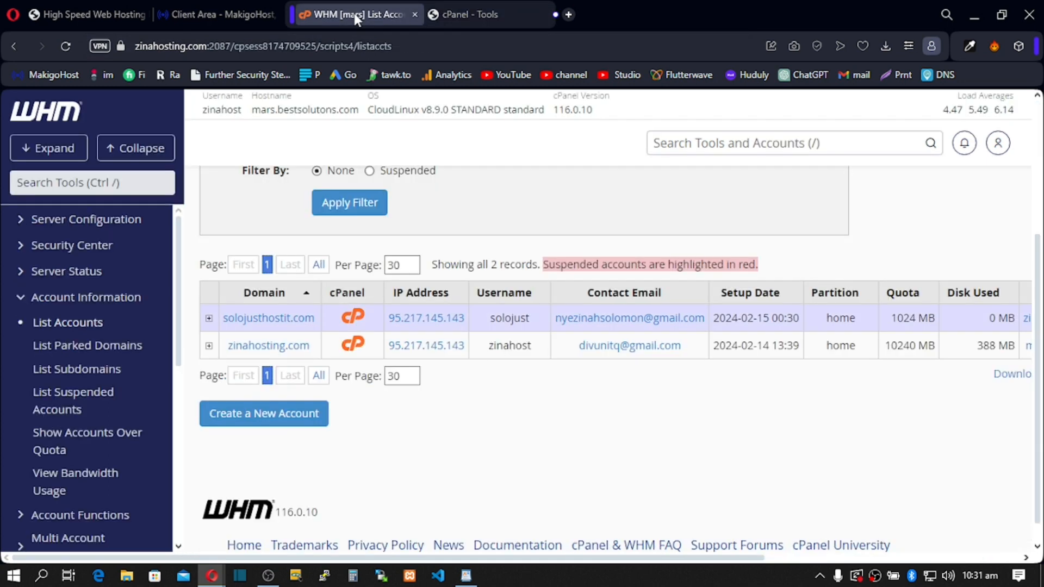
pyautogui.click(208, 319)
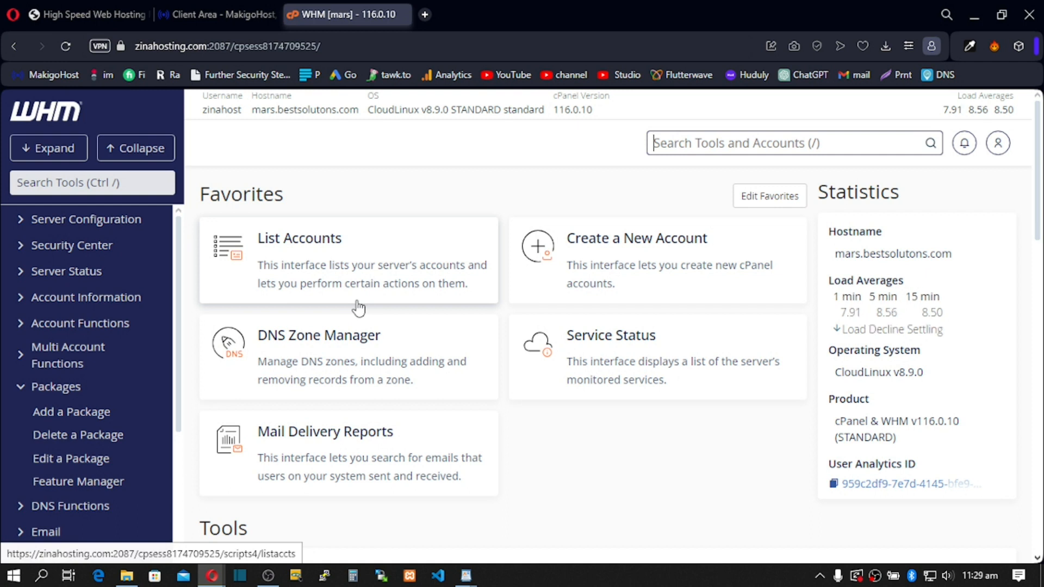
# After reviewing the pricing plans, search WHM tools for 'pack' and open Add a Package.
pyautogui.click(81, 14)
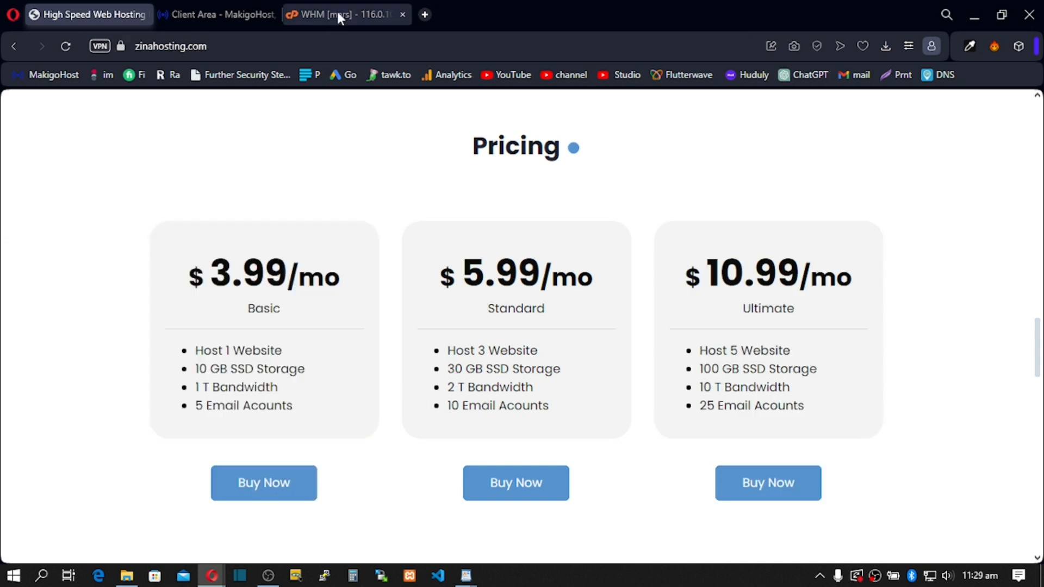
pyautogui.click(337, 12)
pyautogui.click(55, 187)
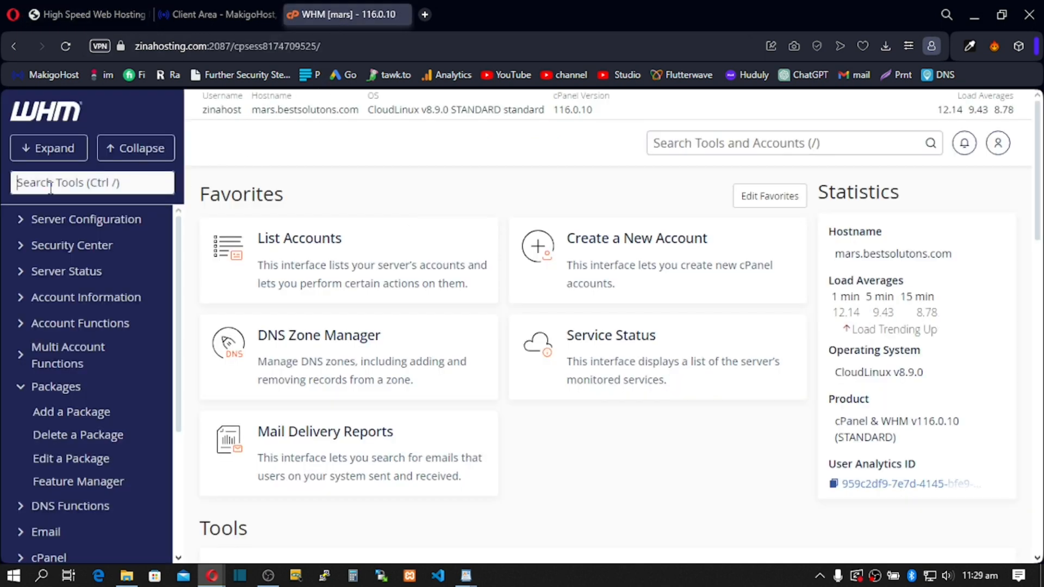
pyautogui.write('pack')
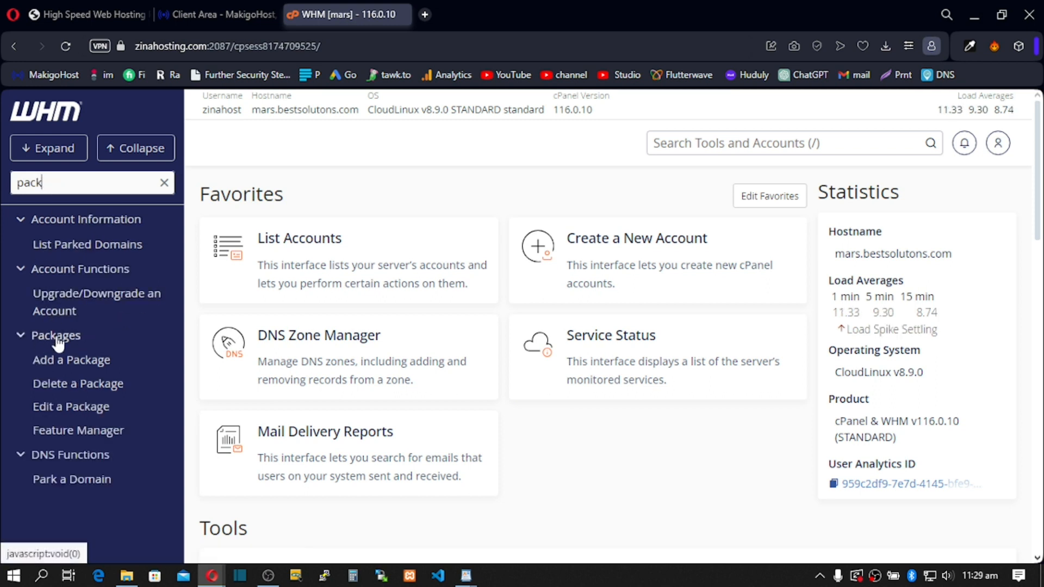
pyautogui.click(70, 365)
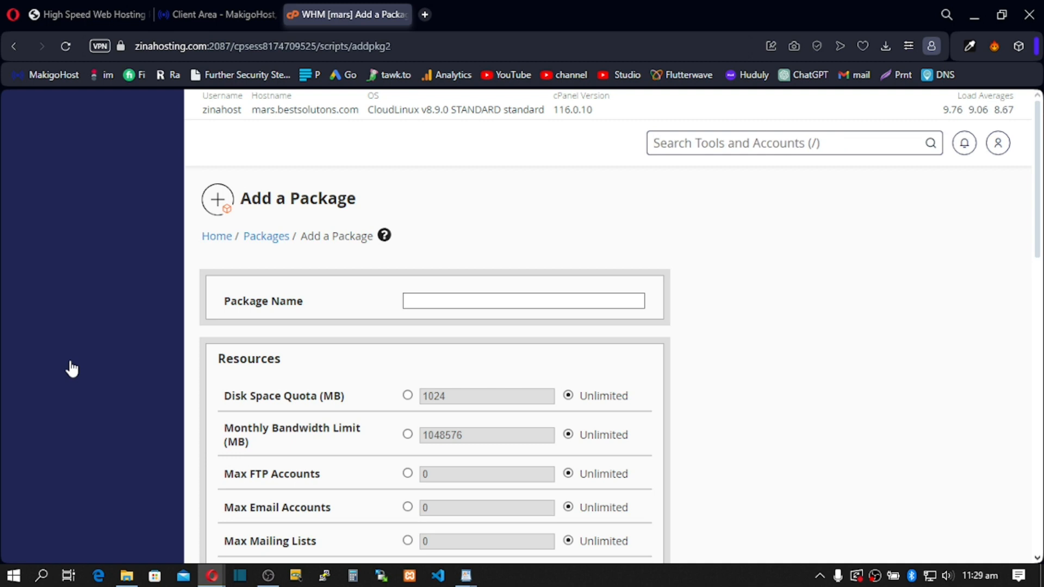
# Name the new package 'basic'.
pyautogui.scroll(-4, 229, 353)
pyautogui.scroll(-3, 258, 352)
pyautogui.scroll(7, 260, 353)
pyautogui.click(411, 301)
pyautogui.click(413, 301)
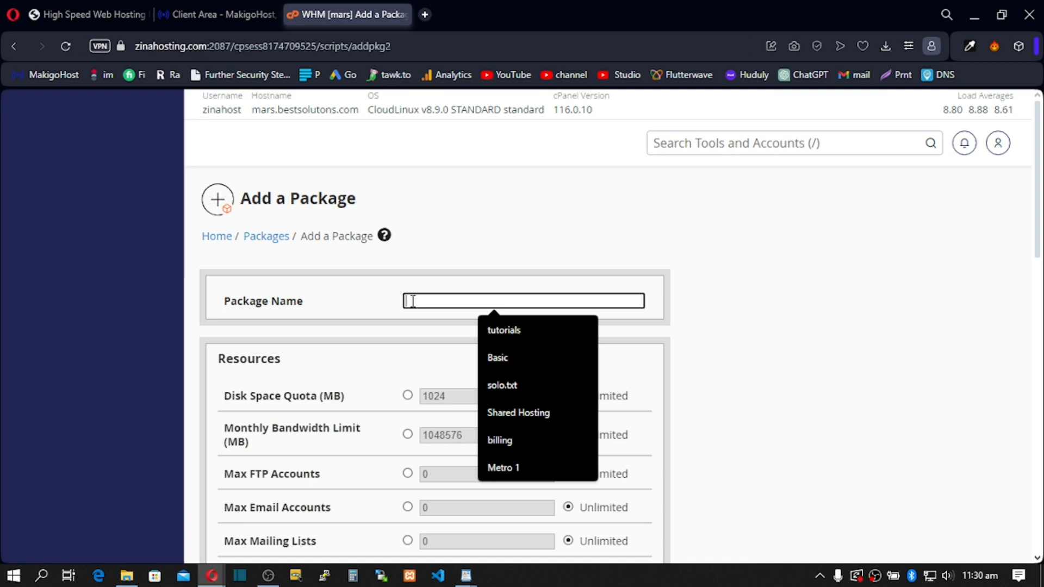
pyautogui.write('b')
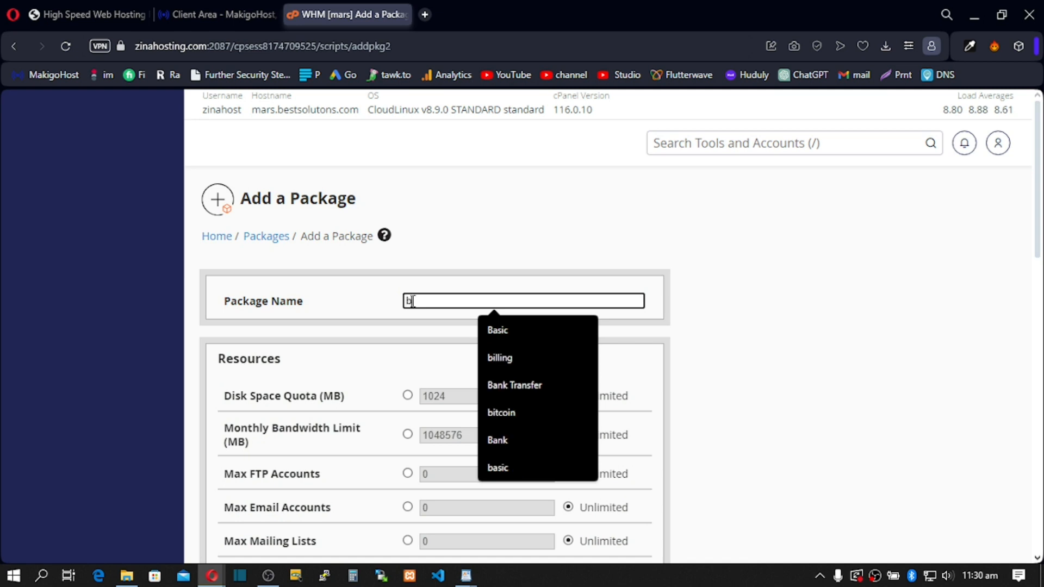
pyautogui.write('asic')
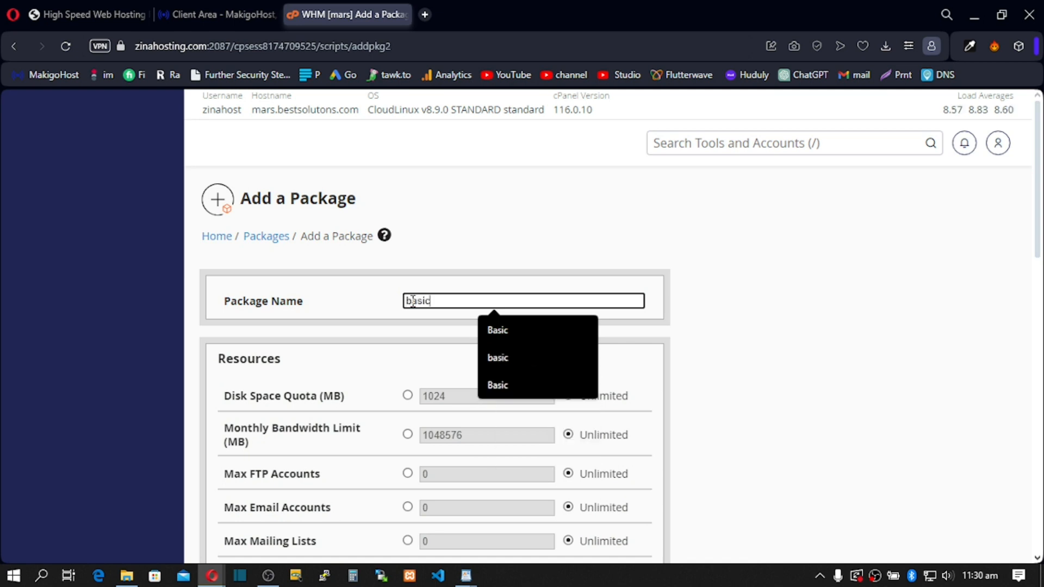
pyautogui.click(374, 299)
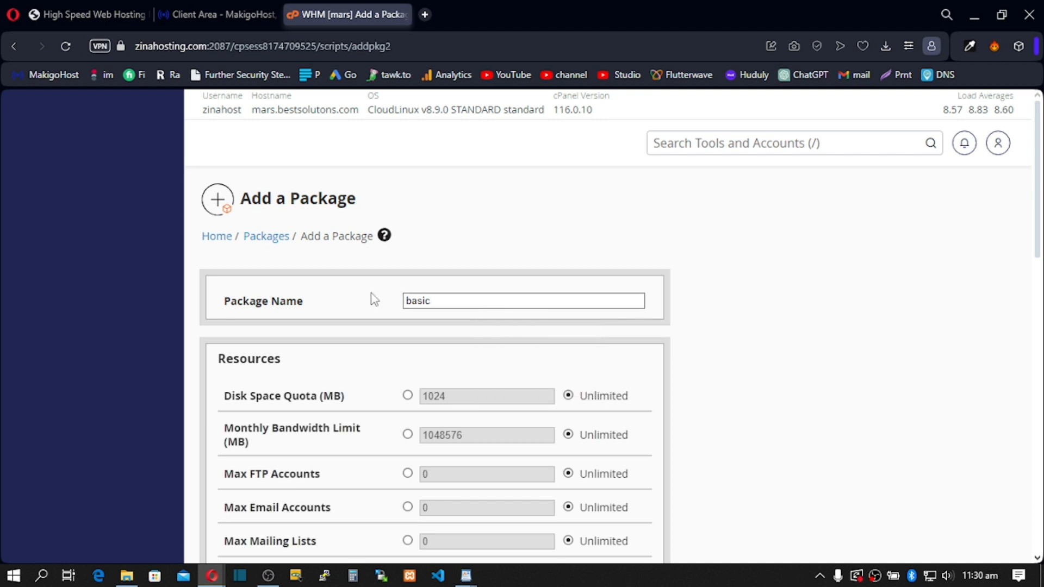
# Switch Disk Space Quota from Unlimited to a limit, selecting the 1024 default, and review Basic plan limits.
pyautogui.scroll(-1, 380, 312)
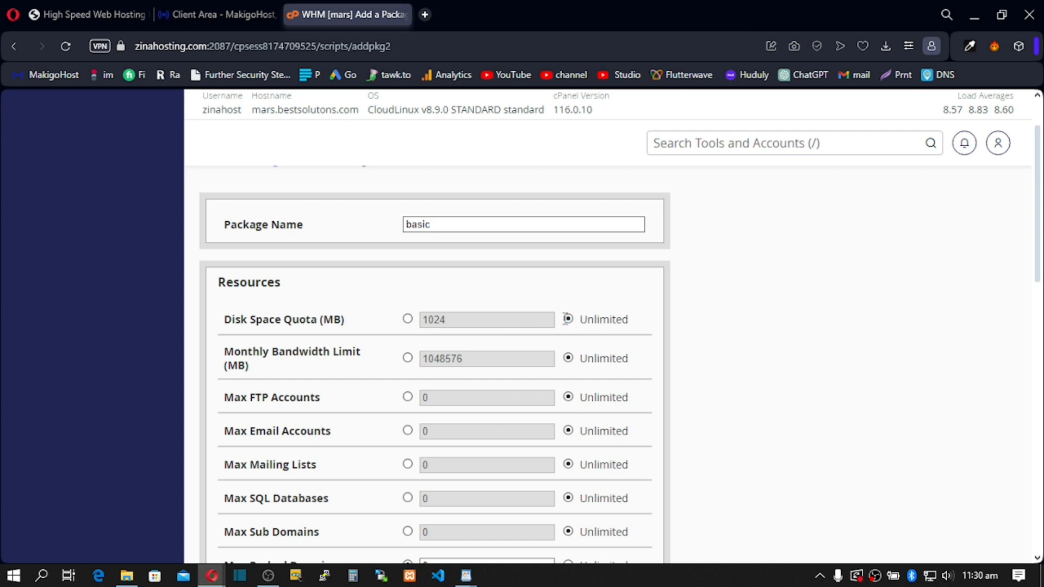
pyautogui.scroll(-5, 590, 381)
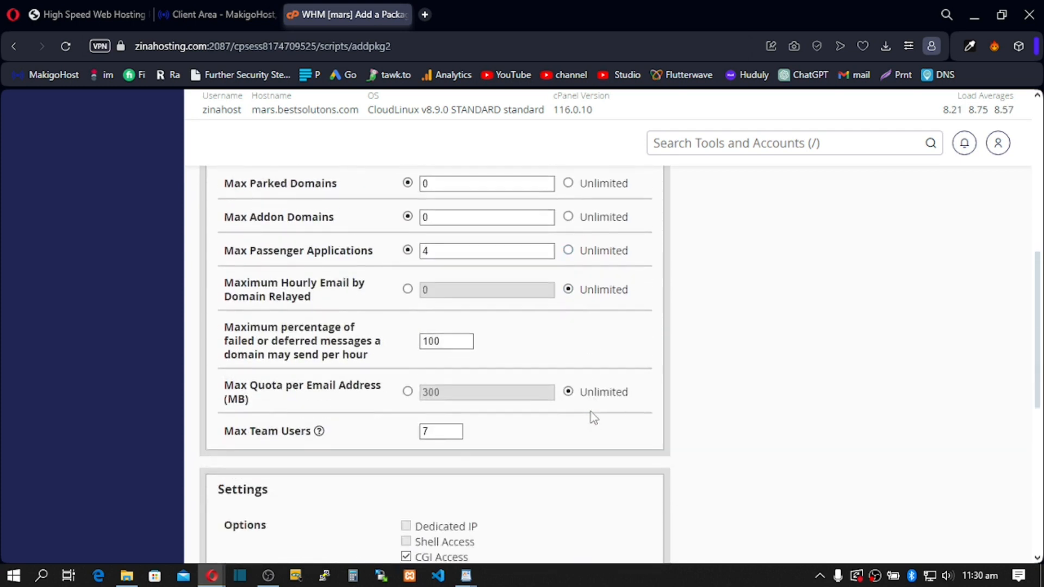
pyautogui.scroll(6, 589, 413)
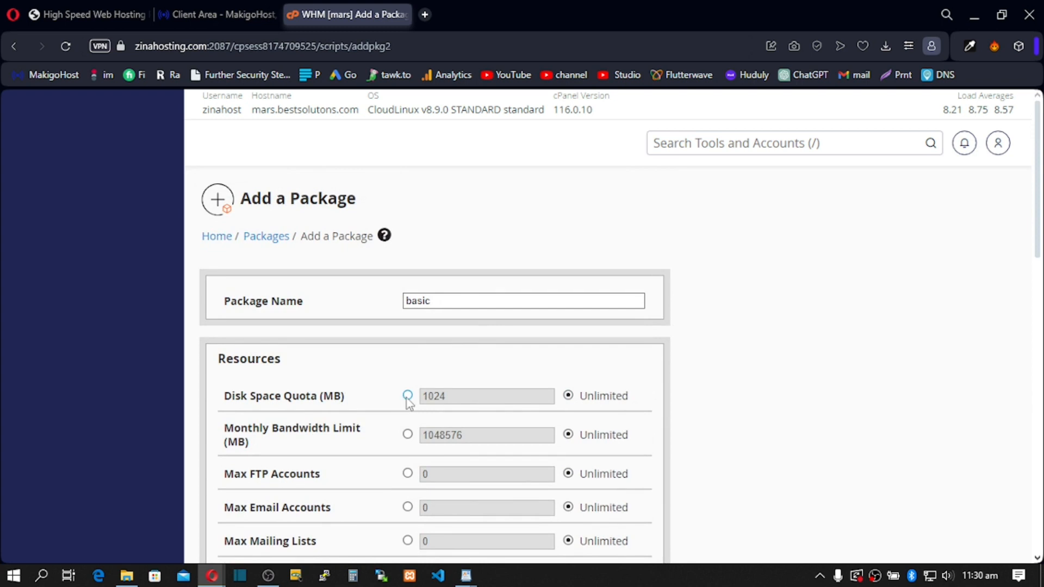
pyautogui.click(404, 398)
pyautogui.moveTo(453, 396); pyautogui.dragTo(412, 402)
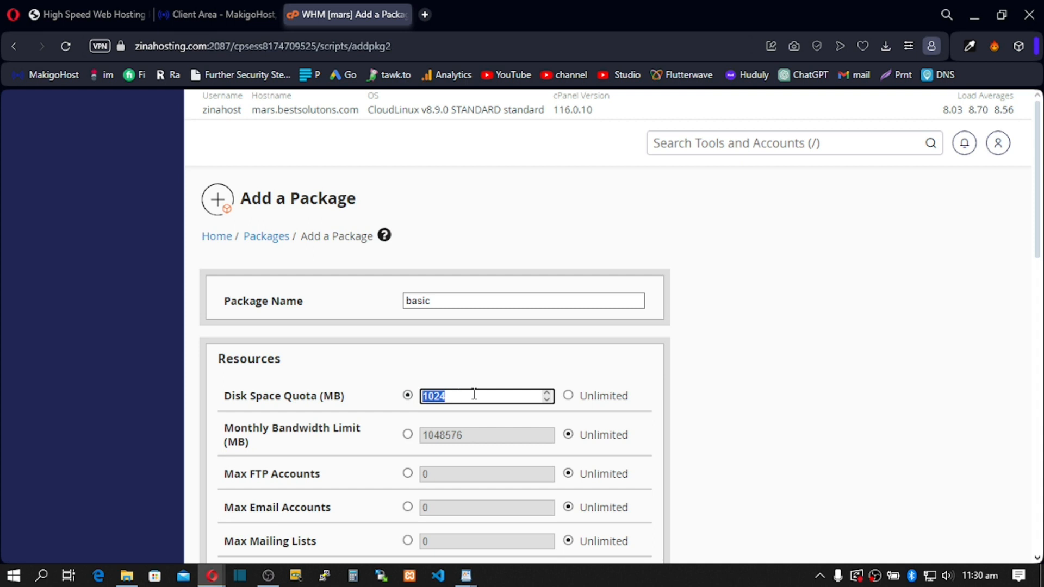
pyautogui.click(92, 17)
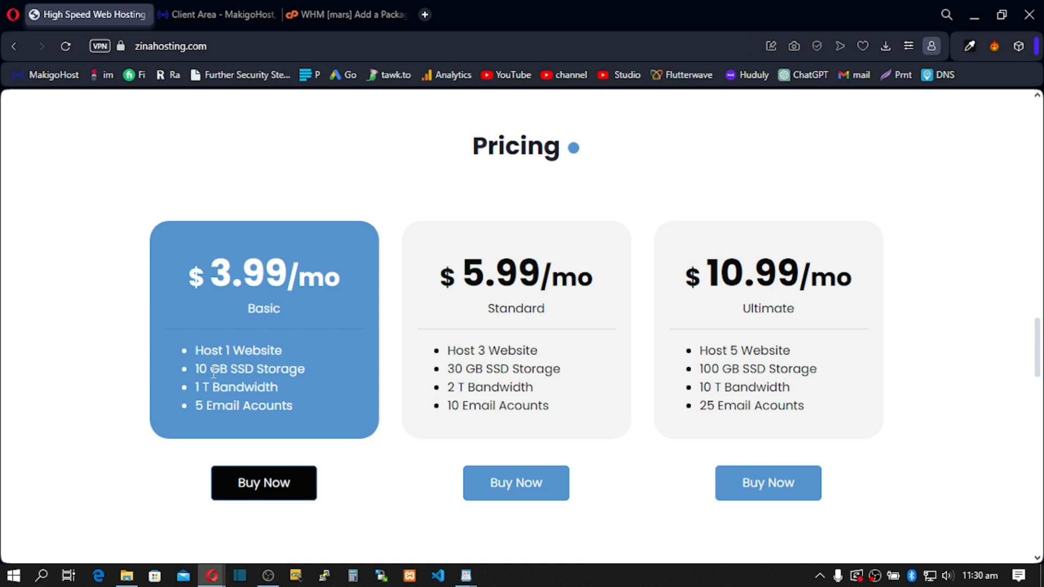
# Search Google for 'mb to gb' in a new tab.
pyautogui.click(423, 15)
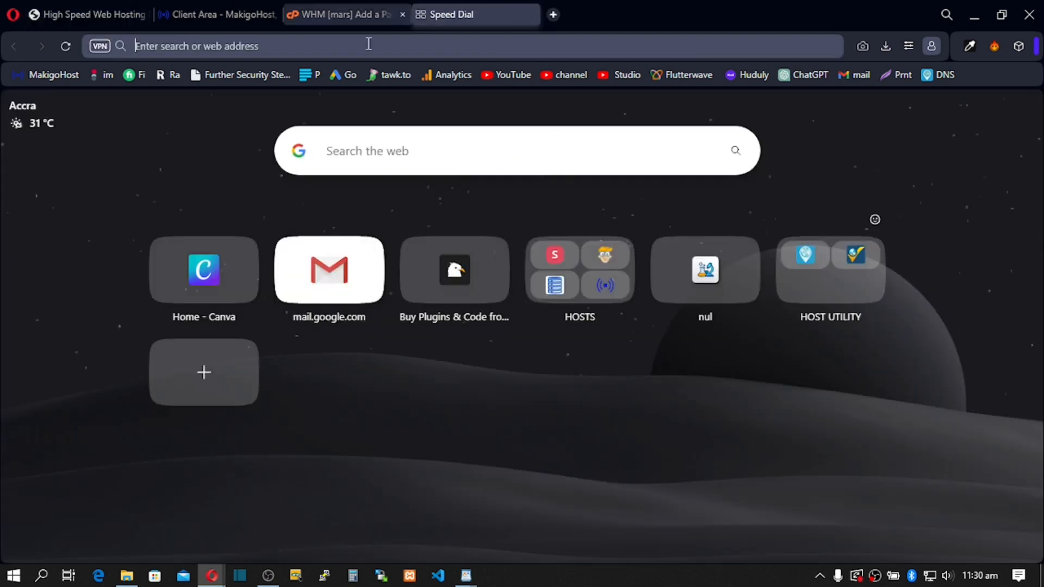
pyautogui.click(373, 153)
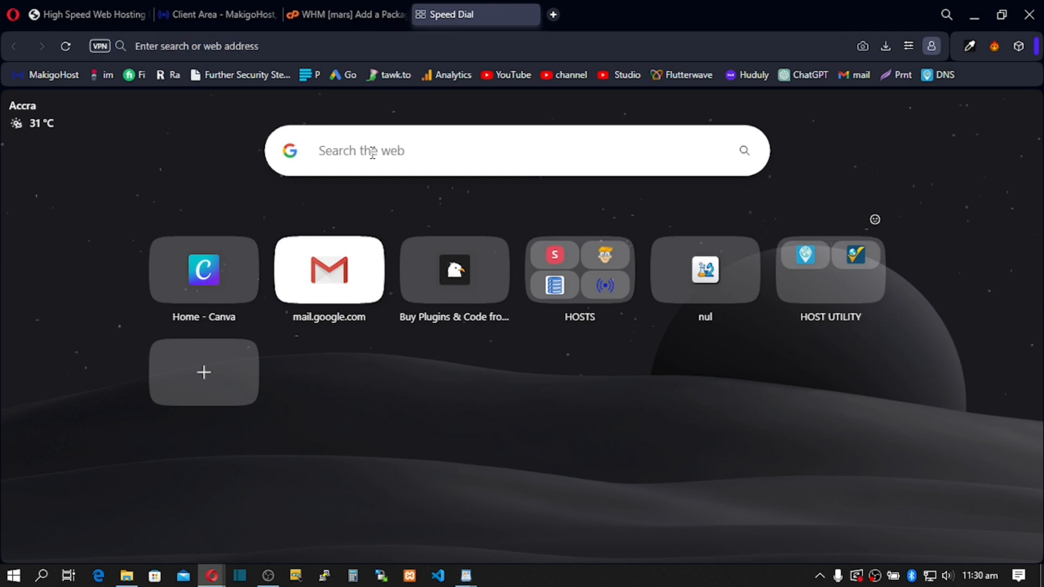
pyautogui.write('mb to ch')
pyautogui.press('BackSpace')
pyautogui.press('BackSpace')
pyautogui.write('b to gb')
pyautogui.press('Return')
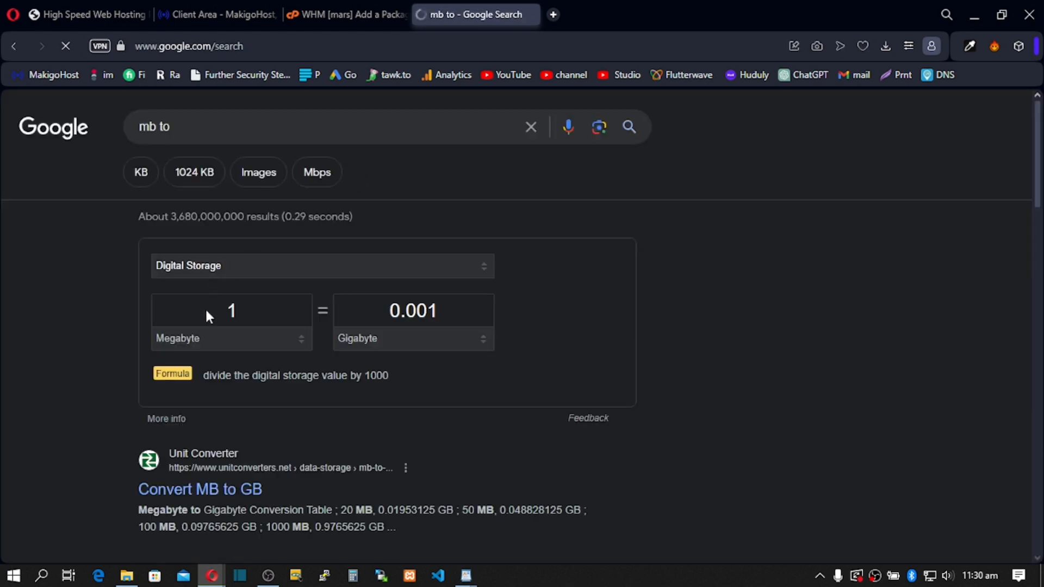
# Convert 5 GB in the Google converter and select the 5000 MB result.
pyautogui.doubleClick(237, 311)
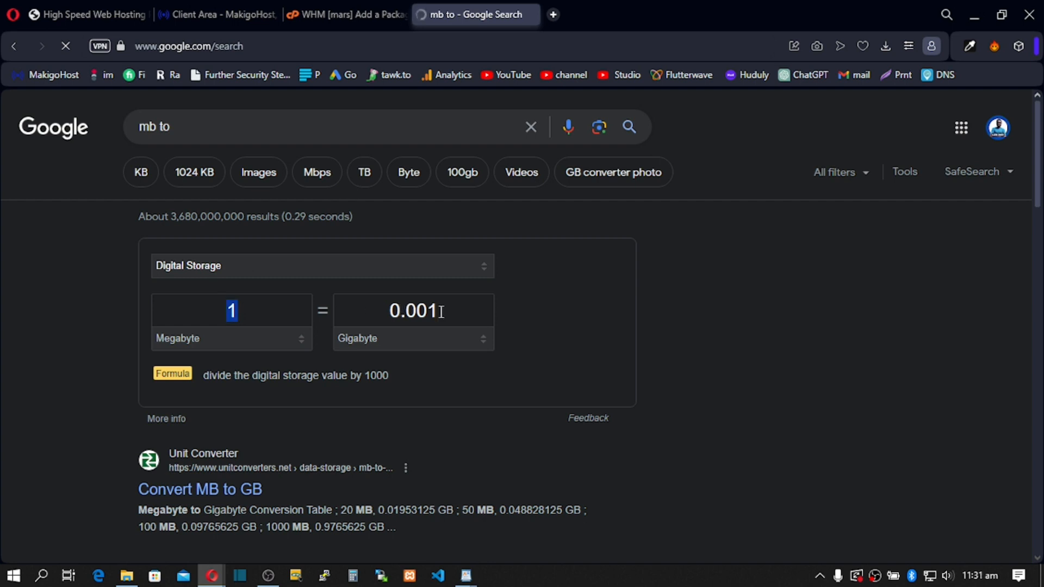
pyautogui.moveTo(442, 311); pyautogui.dragTo(375, 314)
pyautogui.write('1')
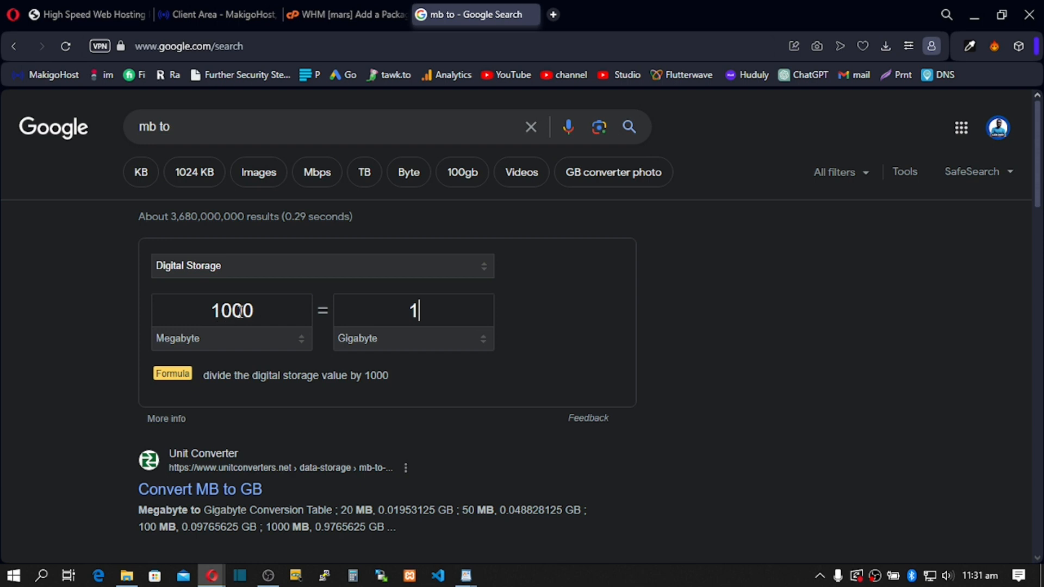
pyautogui.moveTo(443, 308); pyautogui.dragTo(409, 308)
pyautogui.write('5')
pyautogui.moveTo(420, 312); pyautogui.dragTo(394, 313)
pyautogui.doubleClick(235, 314)
pyautogui.click(235, 314)
pyautogui.doubleClick(232, 311)
pyautogui.doubleClick(240, 311)
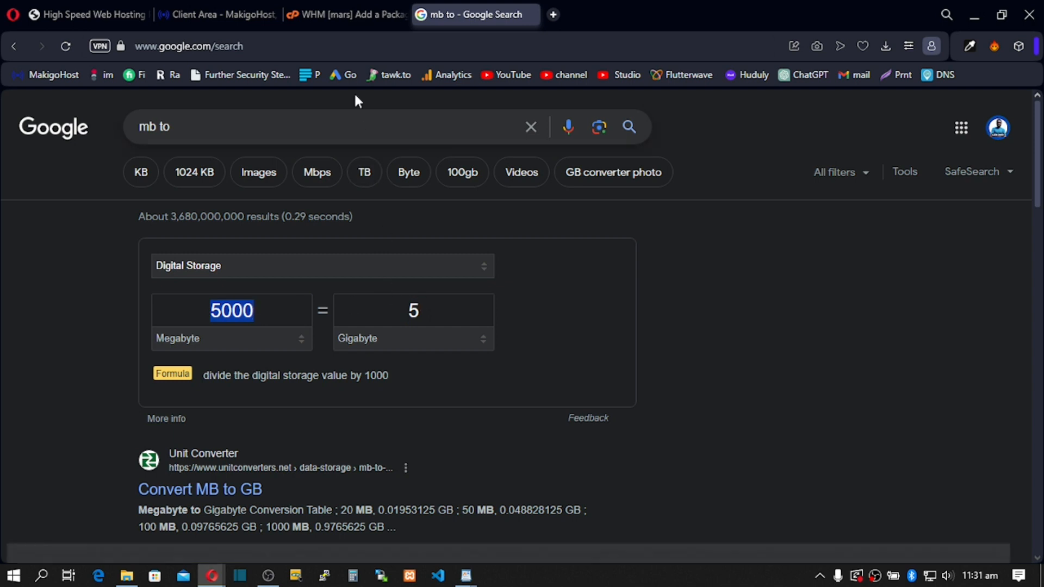
pyautogui.click(319, 16)
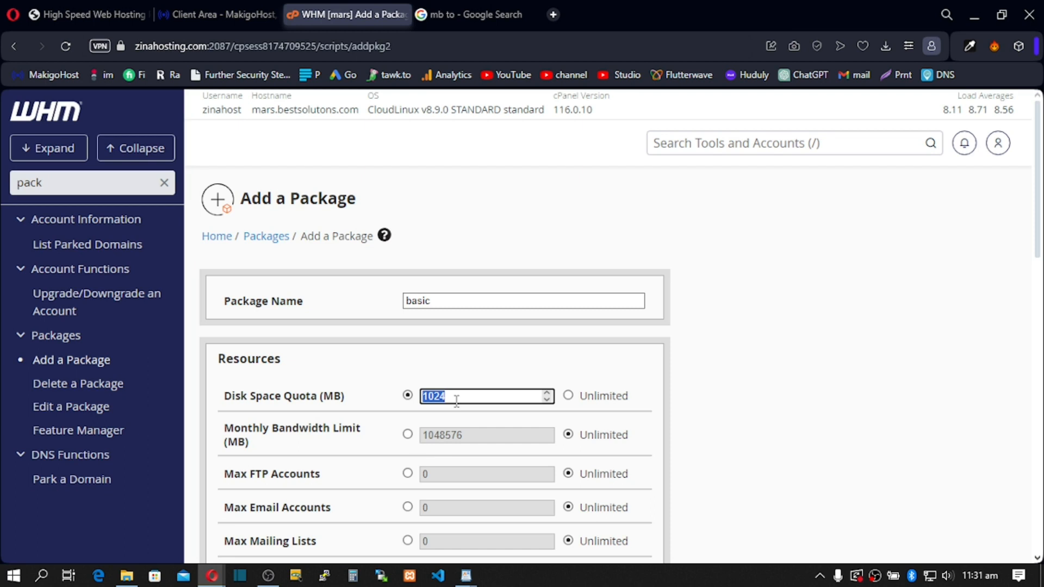
# Enter a 5000 MB disk quota and change Monthly Bandwidth from Unlimited to a limit.
pyautogui.write('4')
pyautogui.write('5000')
pyautogui.click(466, 376)
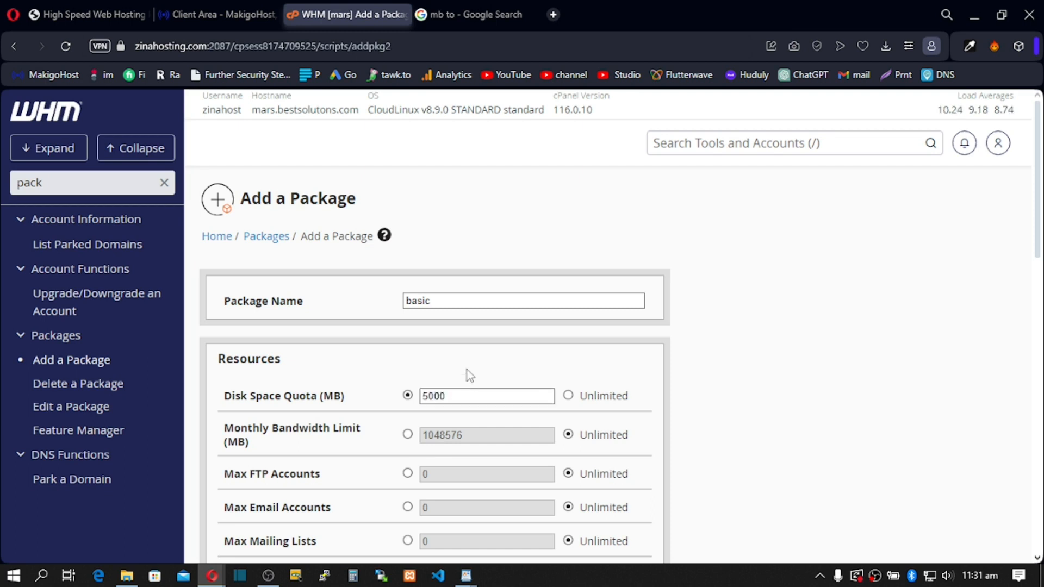
pyautogui.click(407, 435)
pyautogui.click(436, 300)
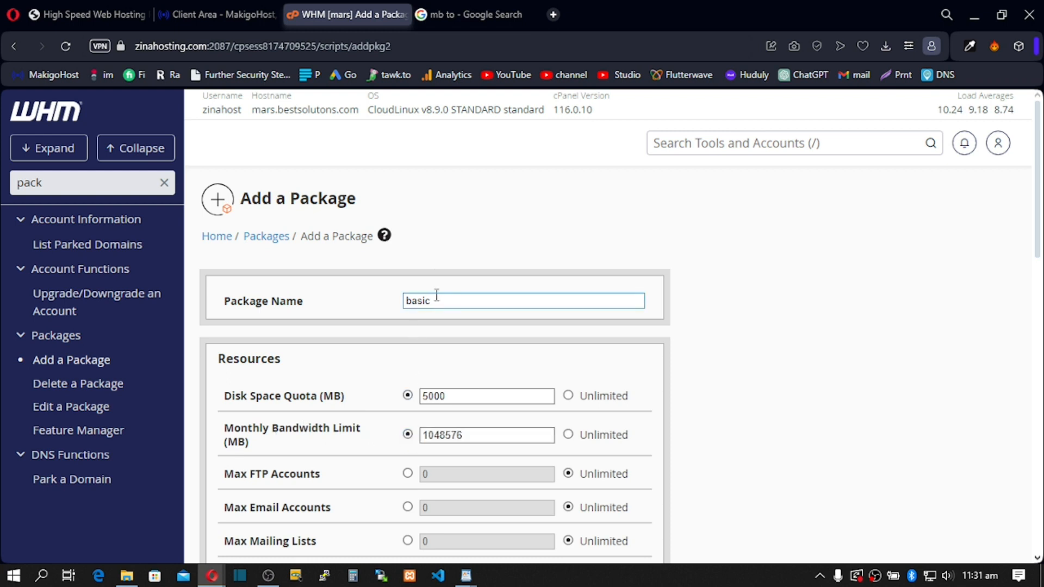
# Enter 10 GB in the converter and select the 10000 MB result.
pyautogui.click(481, 14)
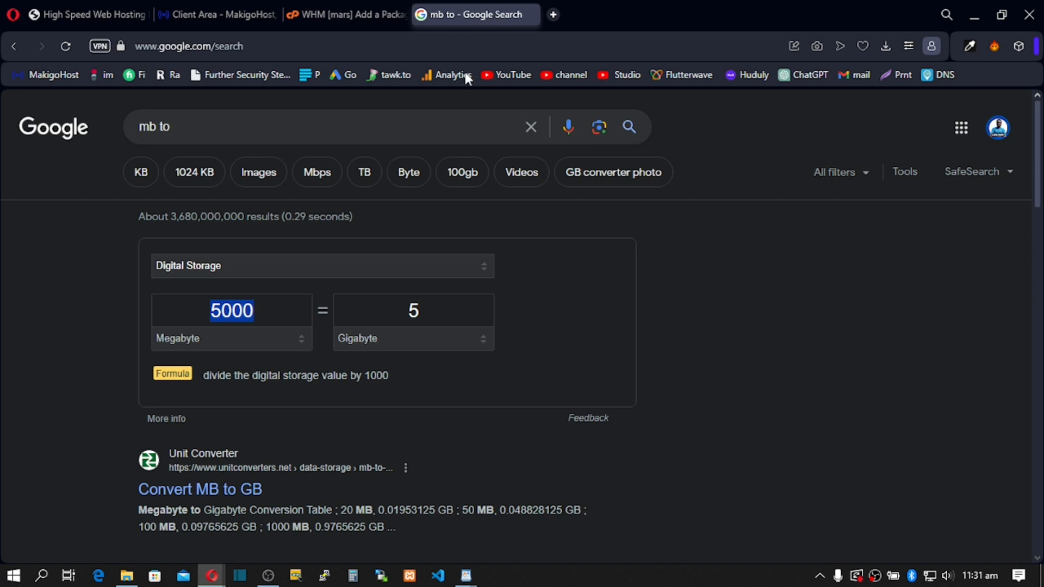
pyautogui.moveTo(420, 310); pyautogui.dragTo(406, 311)
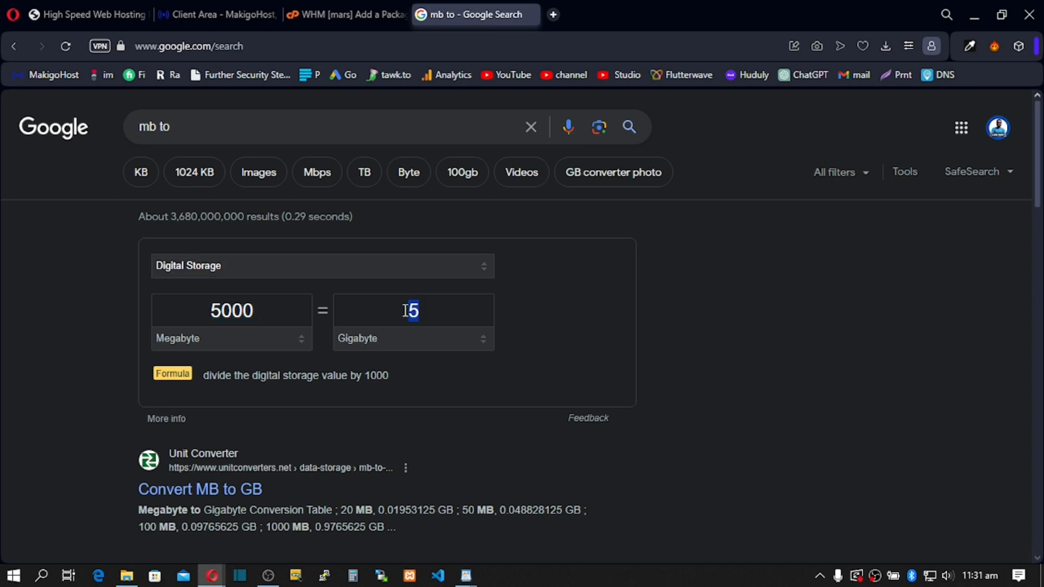
pyautogui.write('10')
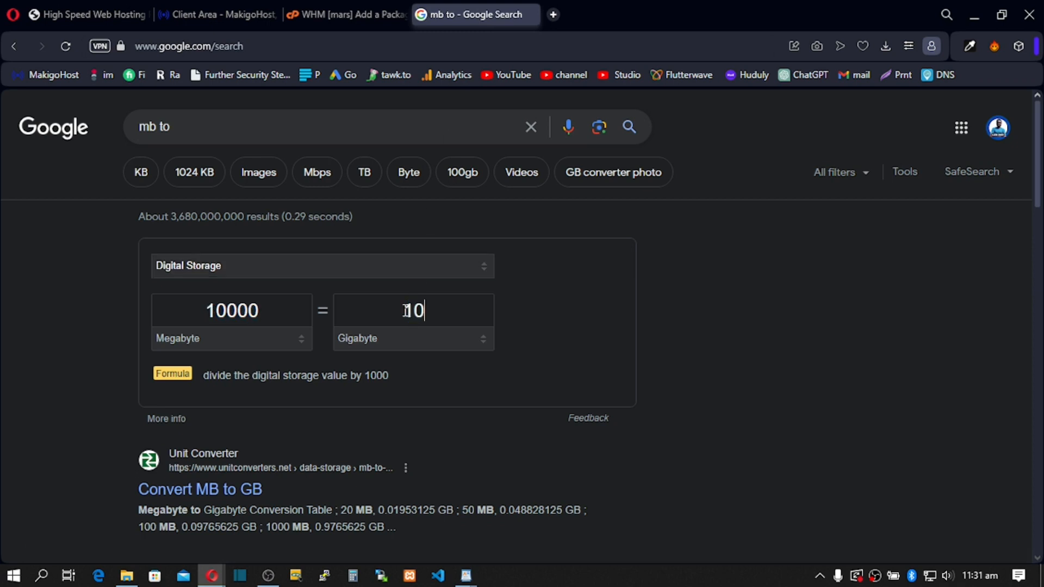
pyautogui.moveTo(275, 316); pyautogui.dragTo(186, 315)
pyautogui.hotkey('ctrl', 'c')
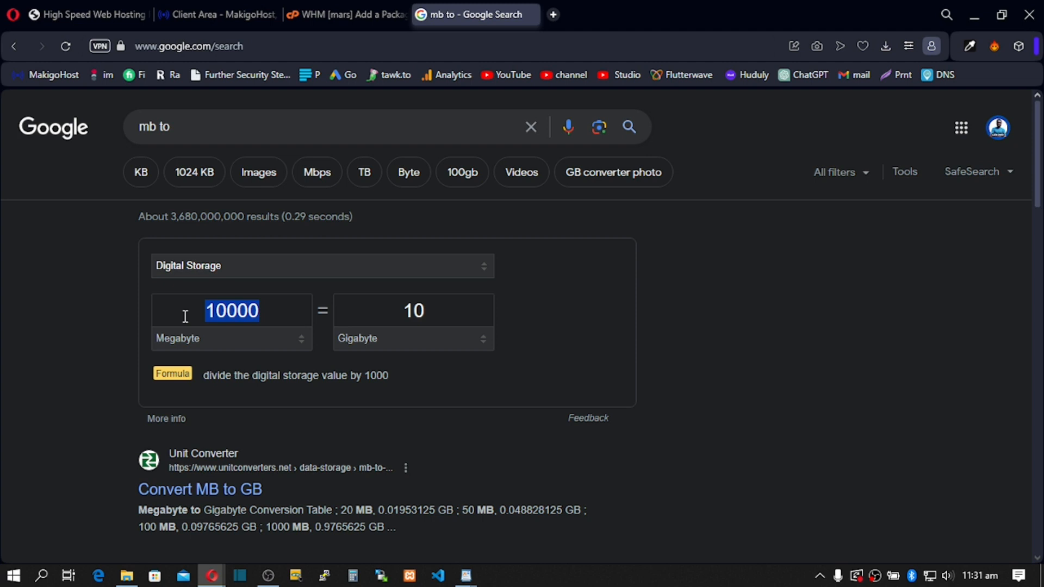
pyautogui.click(330, 14)
# Paste 10000 MB as the monthly bandwidth limit and set Max FTP Accounts to 5.
pyautogui.moveTo(543, 435); pyautogui.dragTo(393, 440)
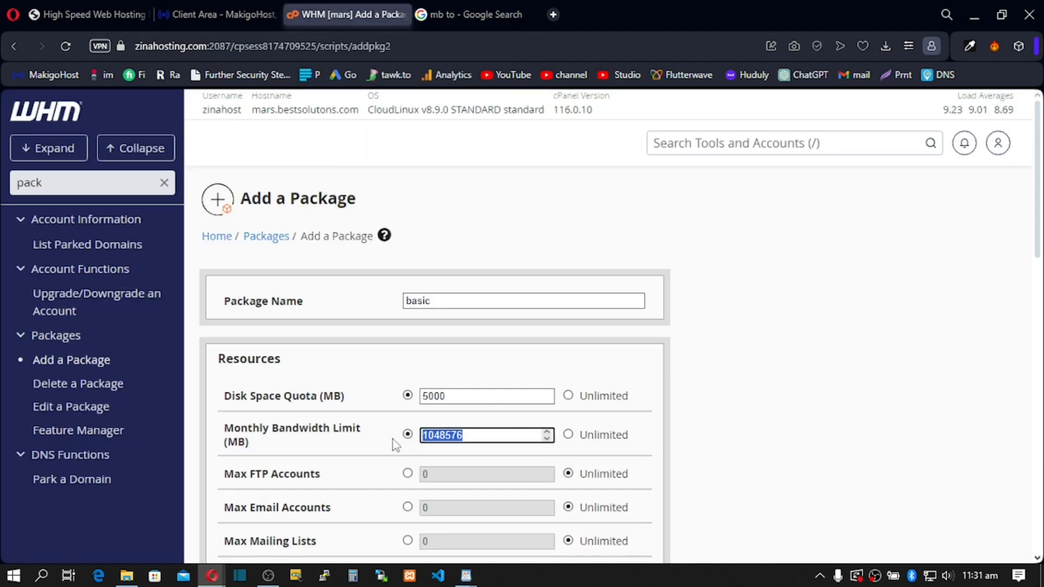
pyautogui.hotkey('ctrl', 'v')
pyautogui.scroll(-1, 453, 438)
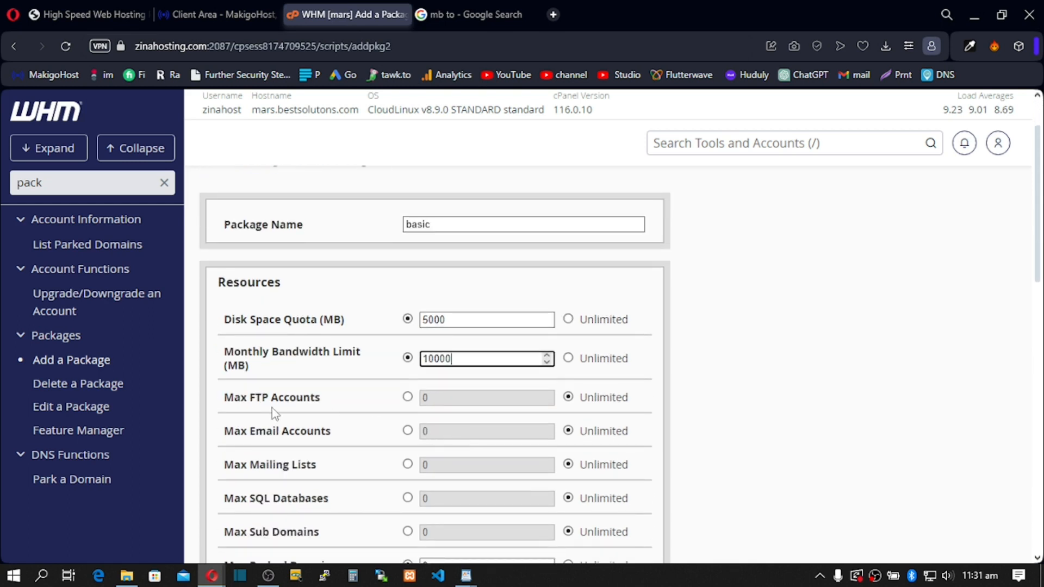
pyautogui.click(408, 398)
pyautogui.click(101, 8)
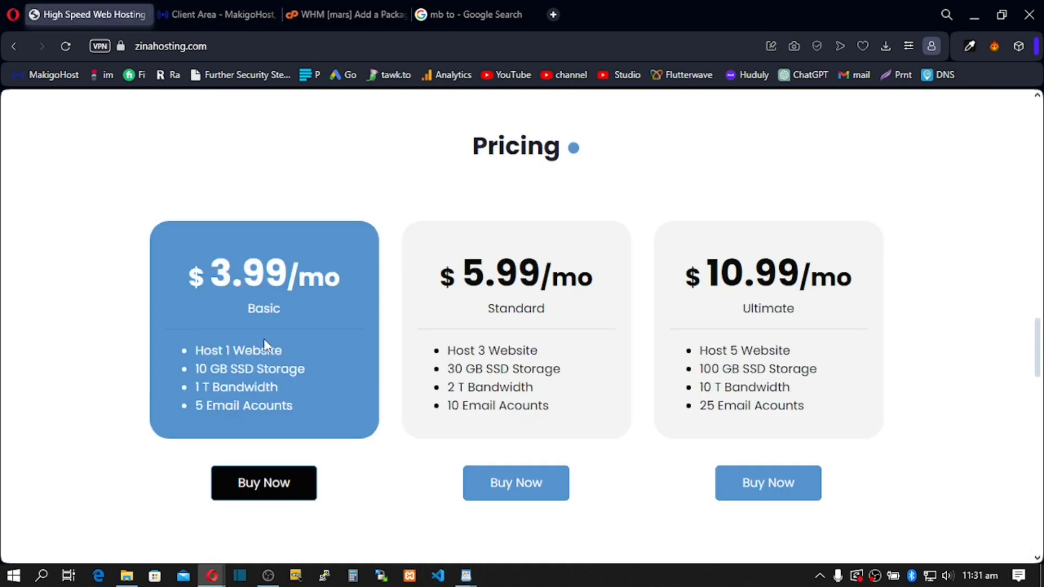
pyautogui.click(342, 14)
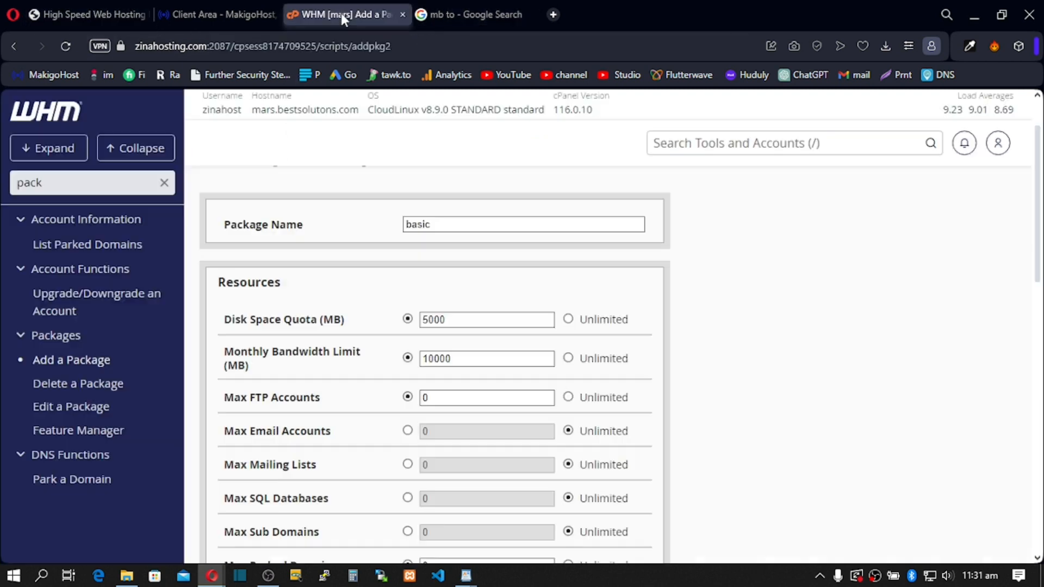
pyautogui.click(409, 398)
pyautogui.write('5')
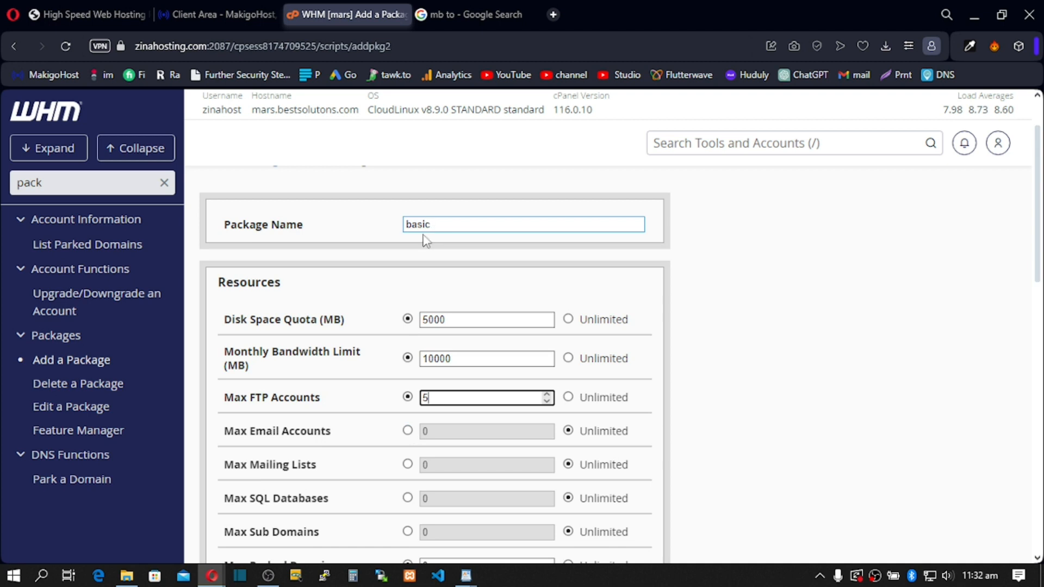
# Limit Max Email Accounts and Max SQL Databases to 5 each.
pyautogui.click(408, 431)
pyautogui.click(408, 432)
pyautogui.write('5')
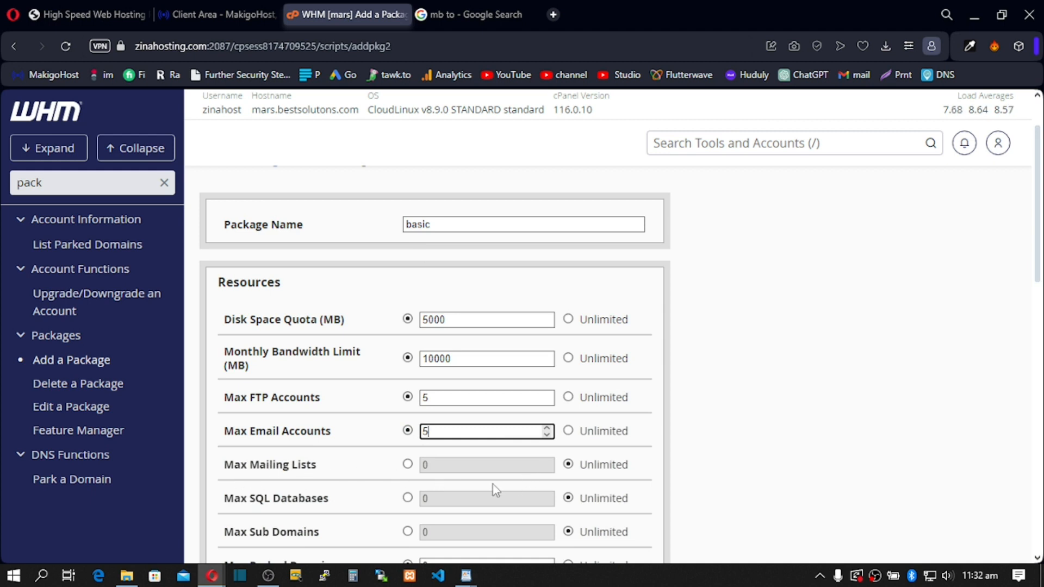
pyautogui.scroll(-1, 495, 489)
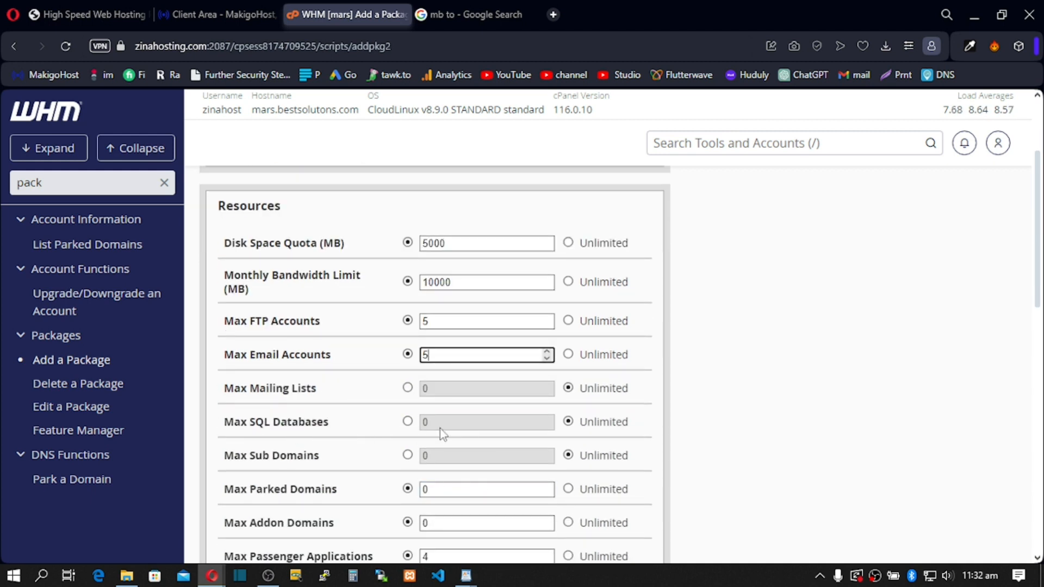
pyautogui.click(408, 422)
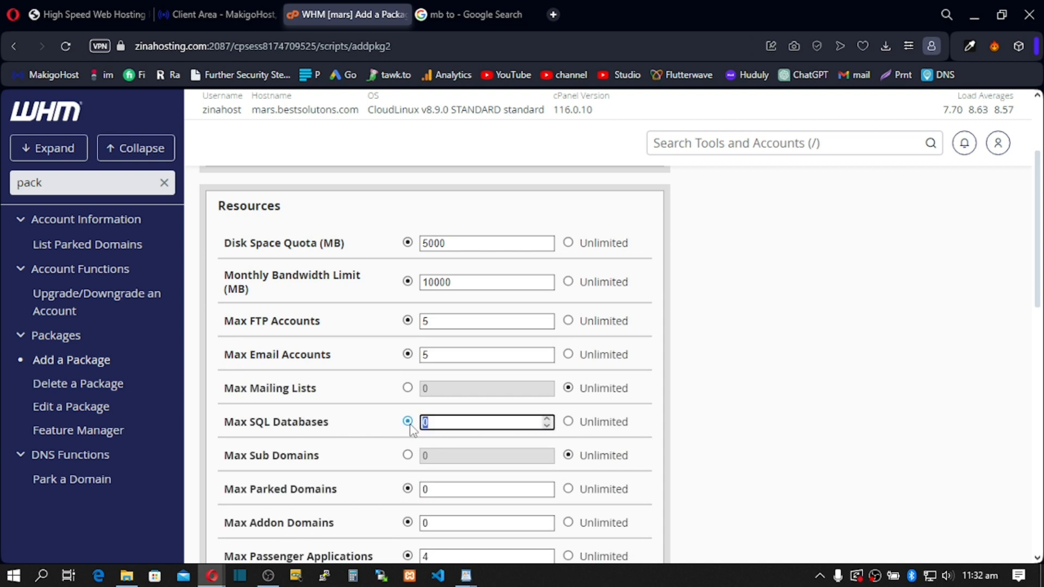
pyautogui.click(439, 423)
pyautogui.moveTo(439, 423); pyautogui.dragTo(420, 424)
pyautogui.write('5')
# Set subdomains and parked domains to 5, then select the addon domains value.
pyautogui.click(406, 456)
pyautogui.write('5')
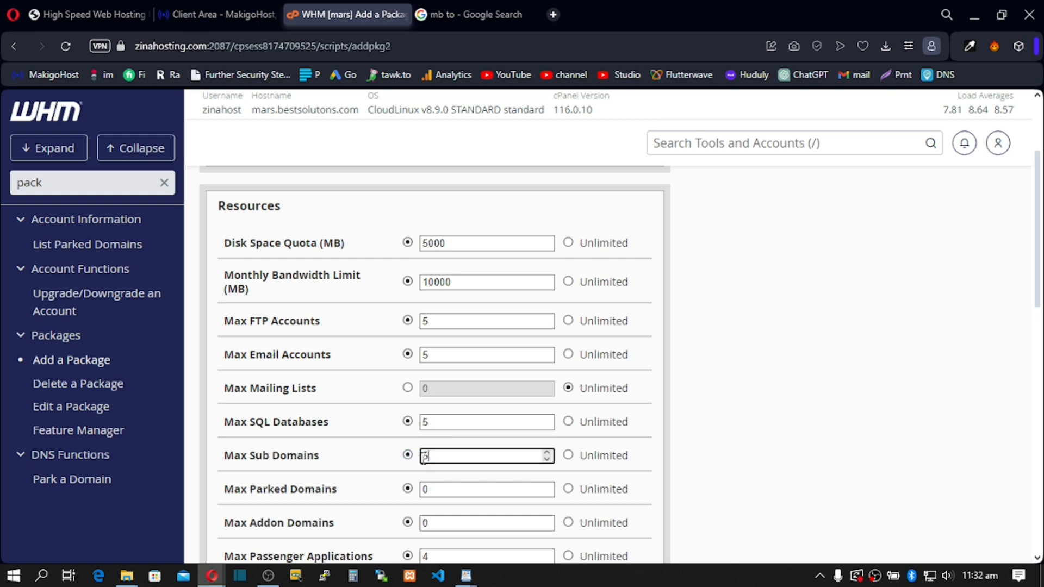
pyautogui.press('Tab')
pyautogui.write('5')
pyautogui.scroll(-1, 440, 481)
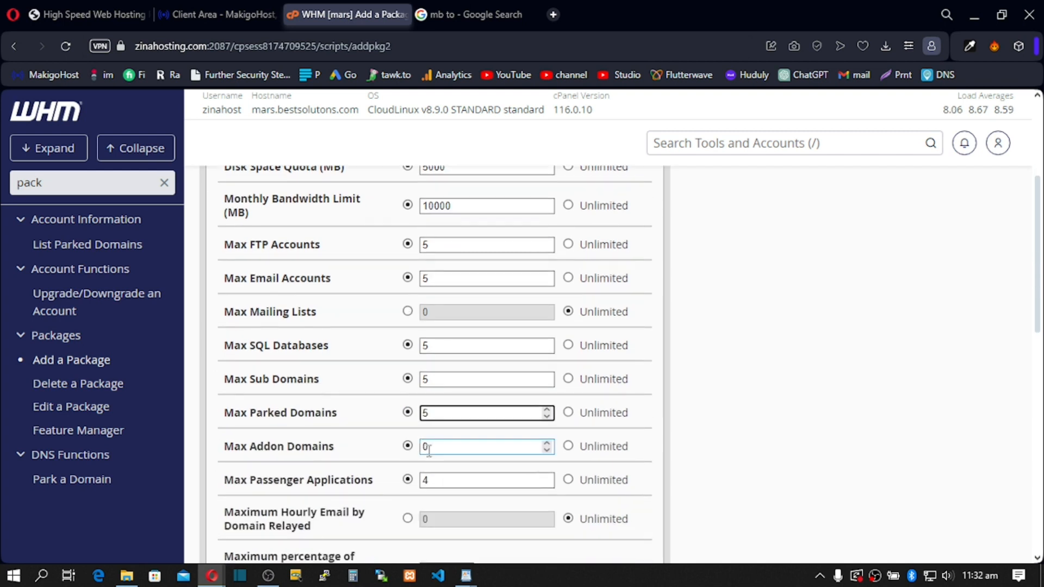
pyautogui.click(432, 448)
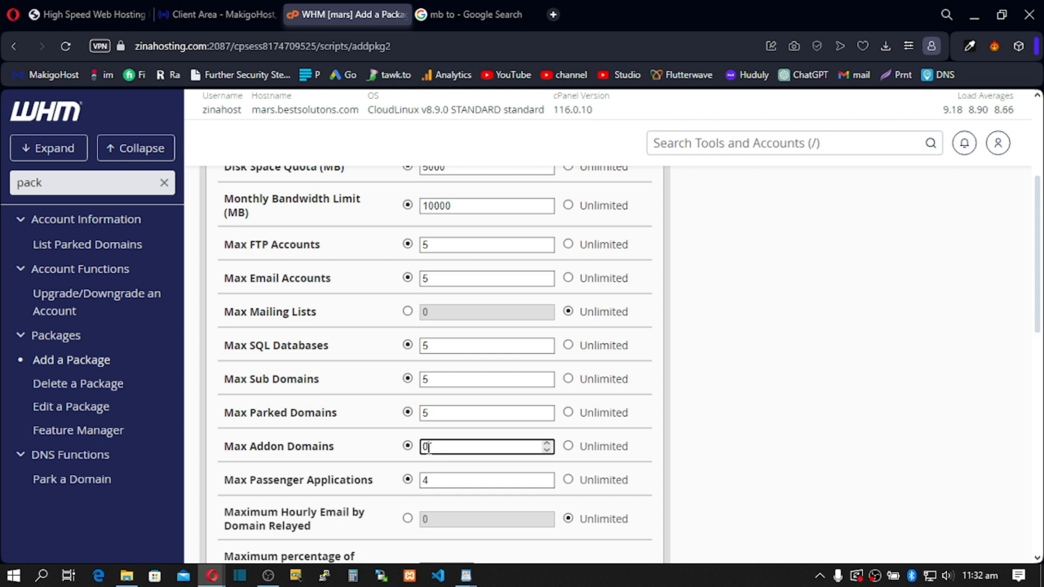
pyautogui.moveTo(429, 448); pyautogui.dragTo(418, 448)
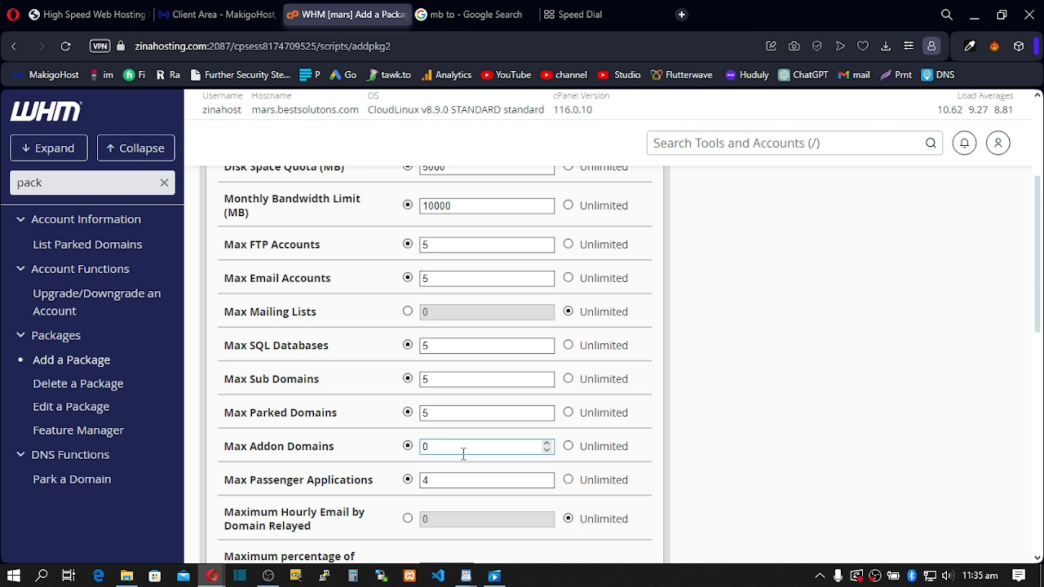
# Check the pricing page, then change the package's Max Addon Domains value to 1.
pyautogui.doubleClick(423, 451)
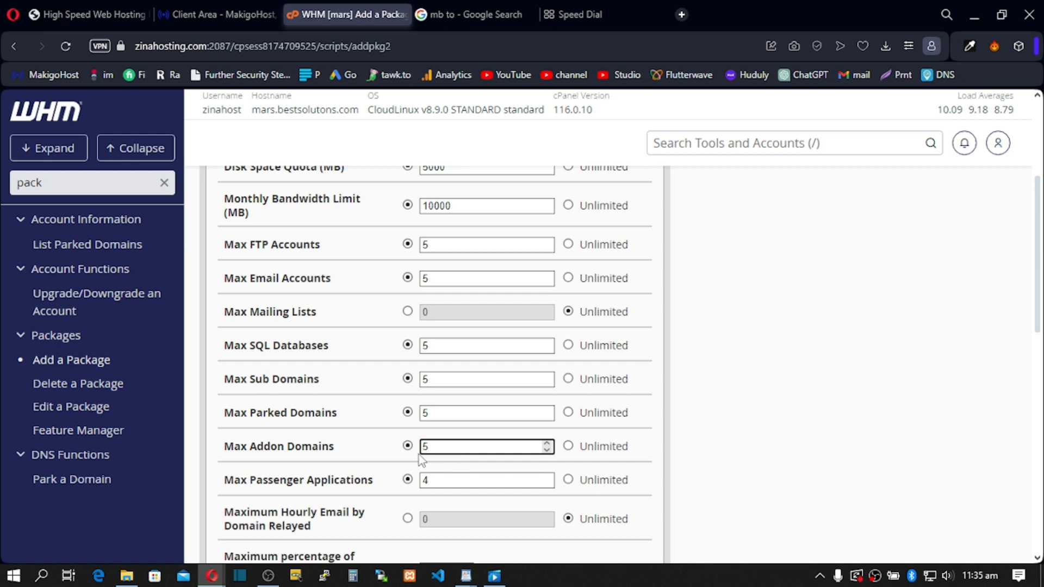
pyautogui.click(90, 19)
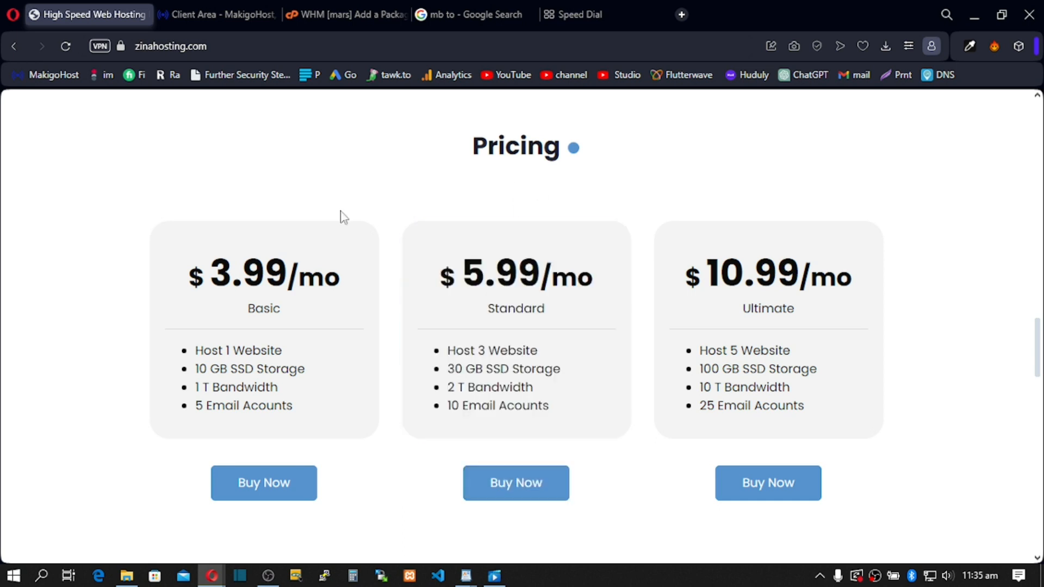
pyautogui.click(343, 15)
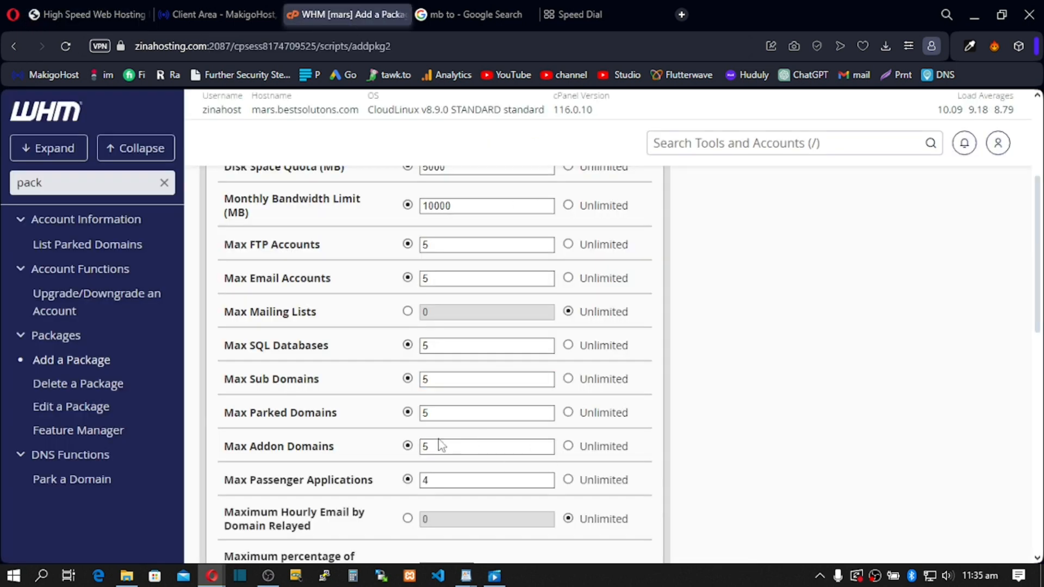
pyautogui.doubleClick(424, 447)
pyautogui.write('3')
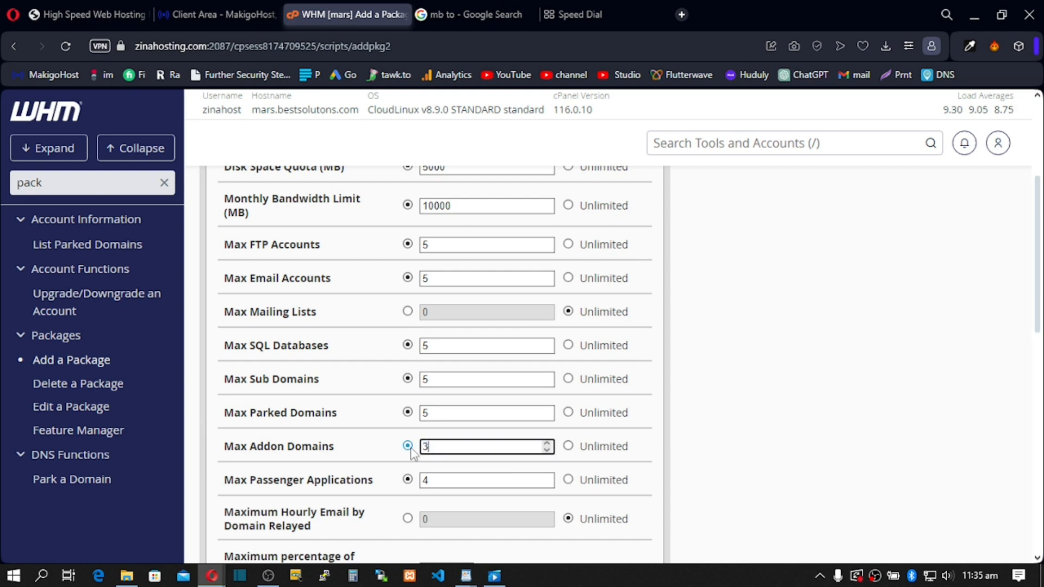
pyautogui.doubleClick(424, 447)
pyautogui.press('BackSpace')
pyautogui.write('1')
pyautogui.scroll(5, 466, 468)
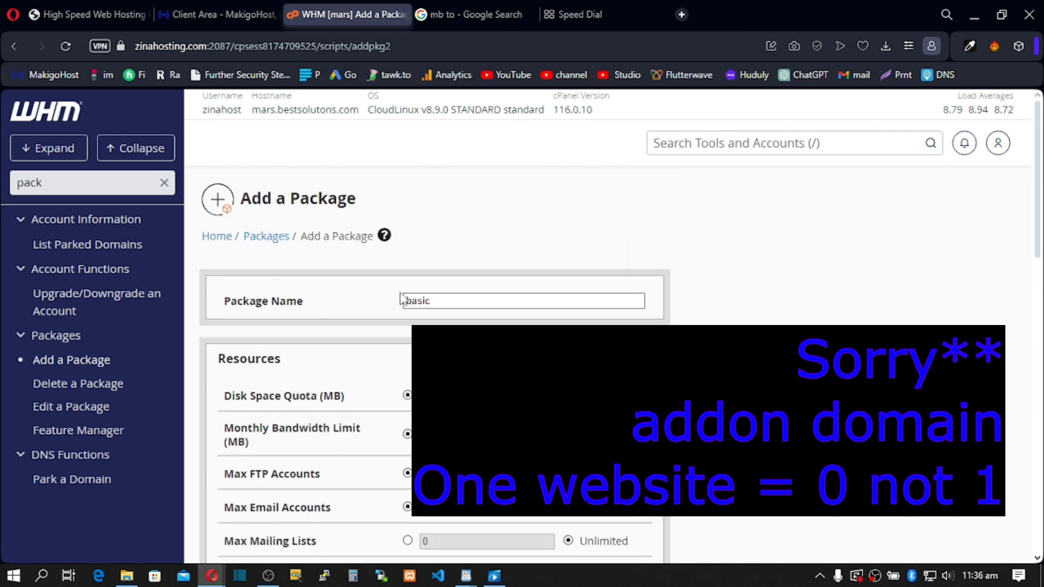
# Capitalise the package name so it reads 'Basic'.
pyautogui.click(403, 300)
pyautogui.write('B')
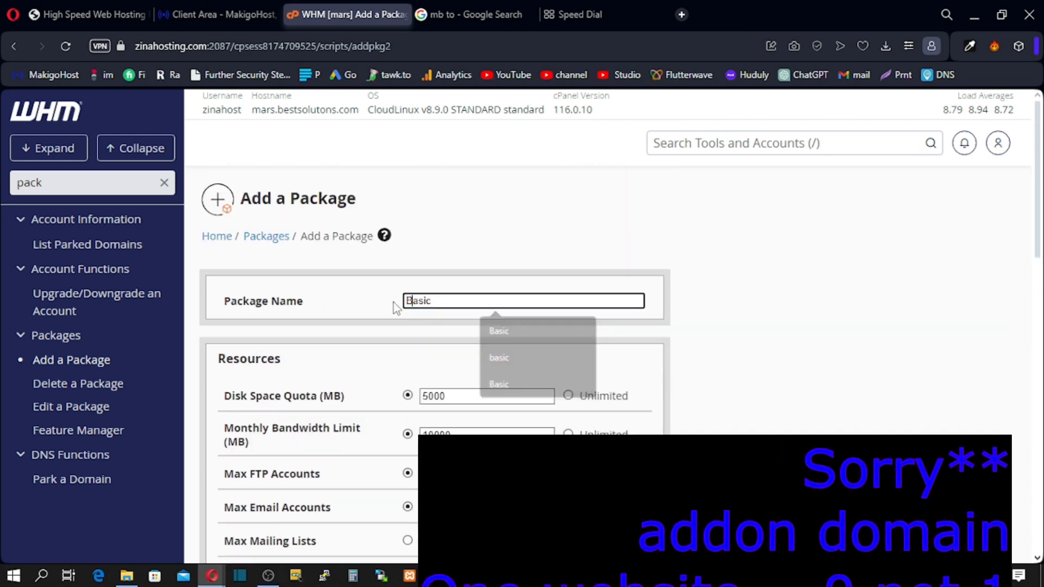
pyautogui.click(453, 247)
pyautogui.scroll(-7, 454, 296)
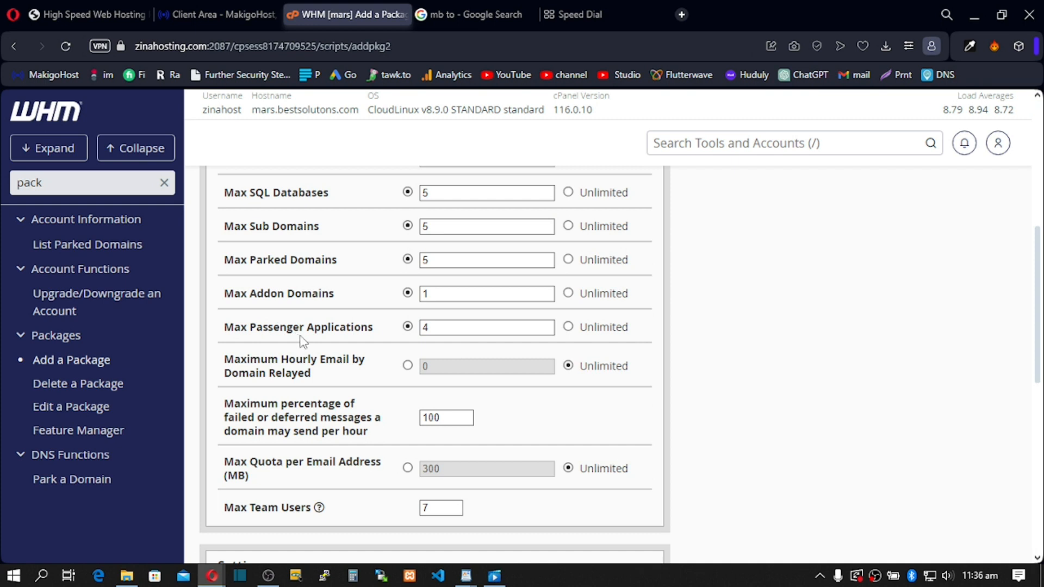
pyautogui.click(445, 328)
# Enable a per-email-address quota and change it from 300 to 500 MB.
pyautogui.click(408, 470)
pyautogui.moveTo(429, 470); pyautogui.dragTo(419, 473)
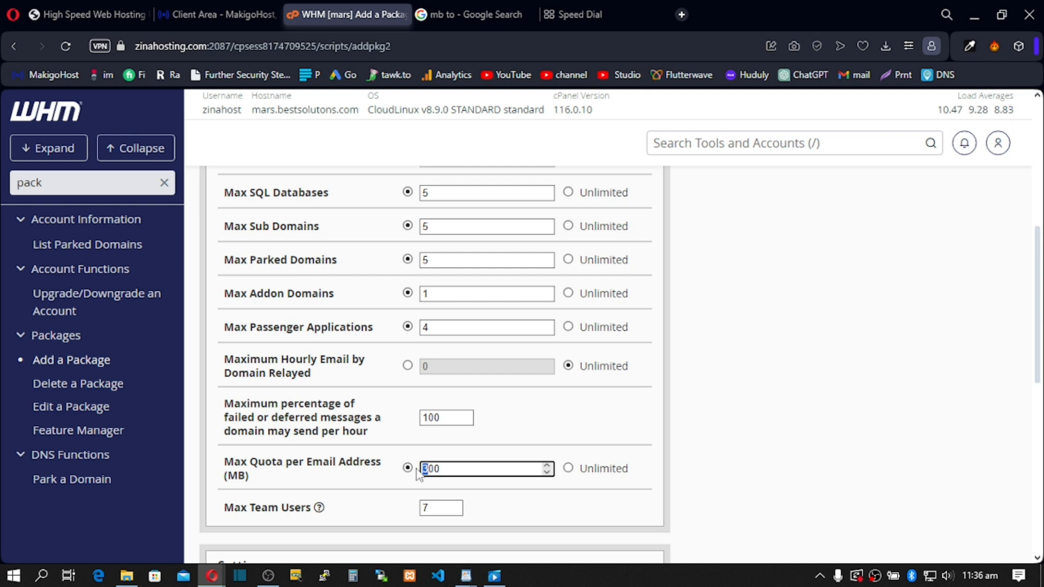
pyautogui.write('5')
pyautogui.click(408, 470)
pyautogui.click(435, 469)
pyautogui.doubleClick(435, 468)
pyautogui.click(435, 469)
pyautogui.doubleClick(435, 469)
pyautogui.click(439, 470)
pyautogui.doubleClick(439, 470)
# Set Max Team Users to 5.
pyautogui.scroll(-1, 422, 469)
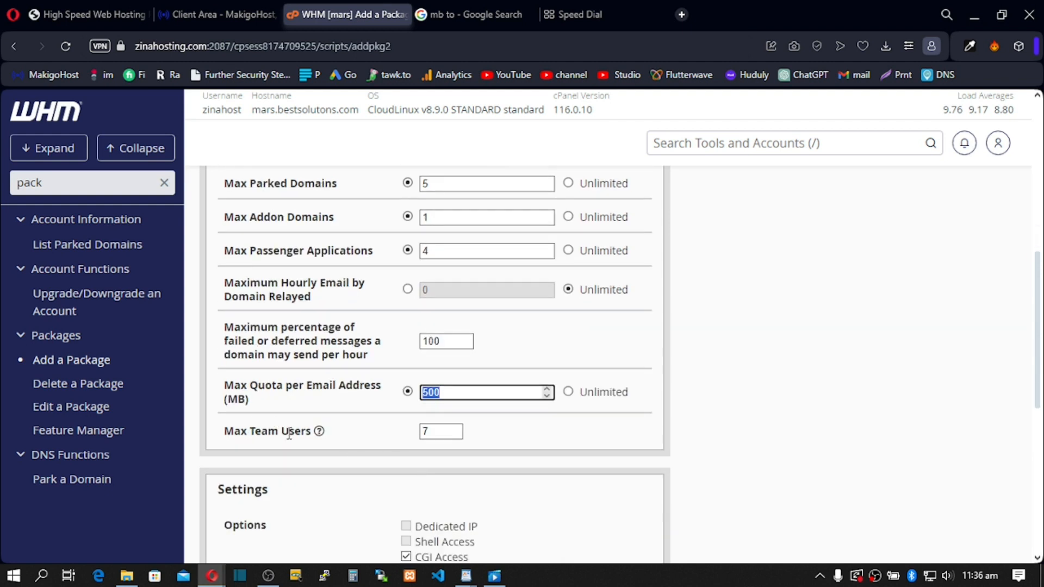
pyautogui.doubleClick(425, 432)
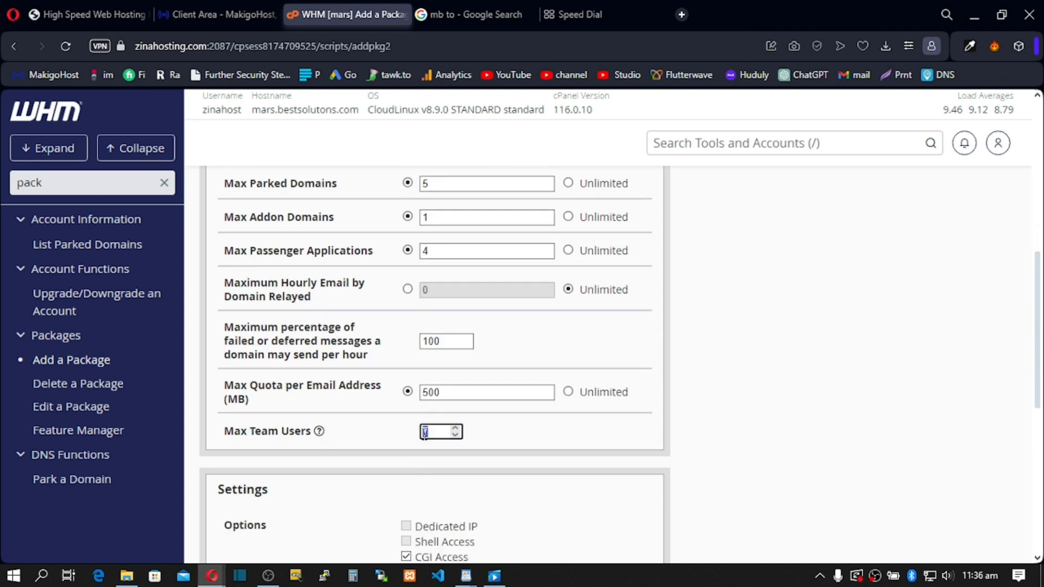
pyautogui.write('5')
pyautogui.click(490, 435)
pyautogui.scroll(-2, 491, 436)
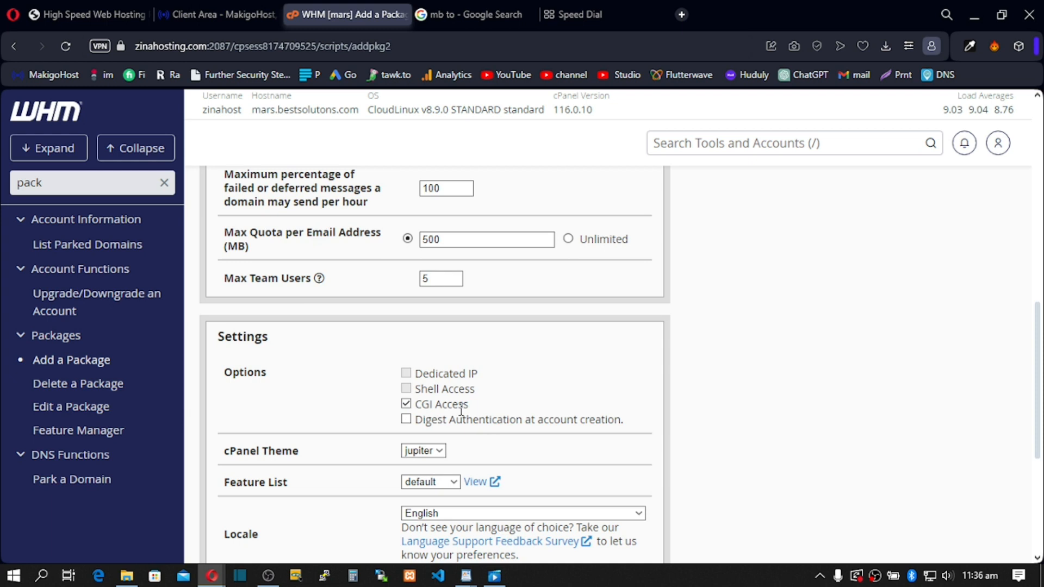
pyautogui.scroll(-4, 449, 404)
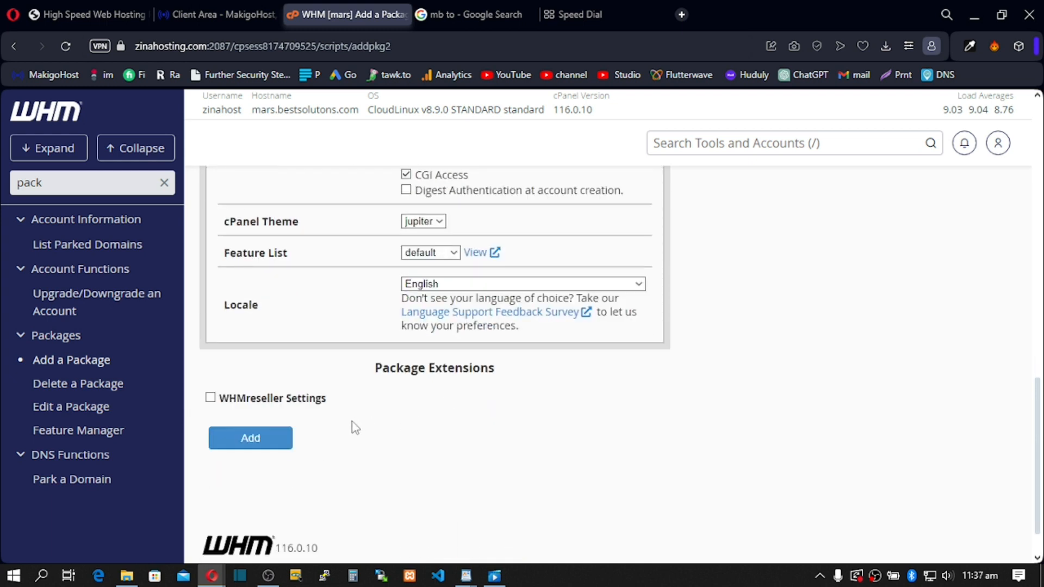
# Add the Basic package, then start a fresh Add a Package form.
pyautogui.click(269, 447)
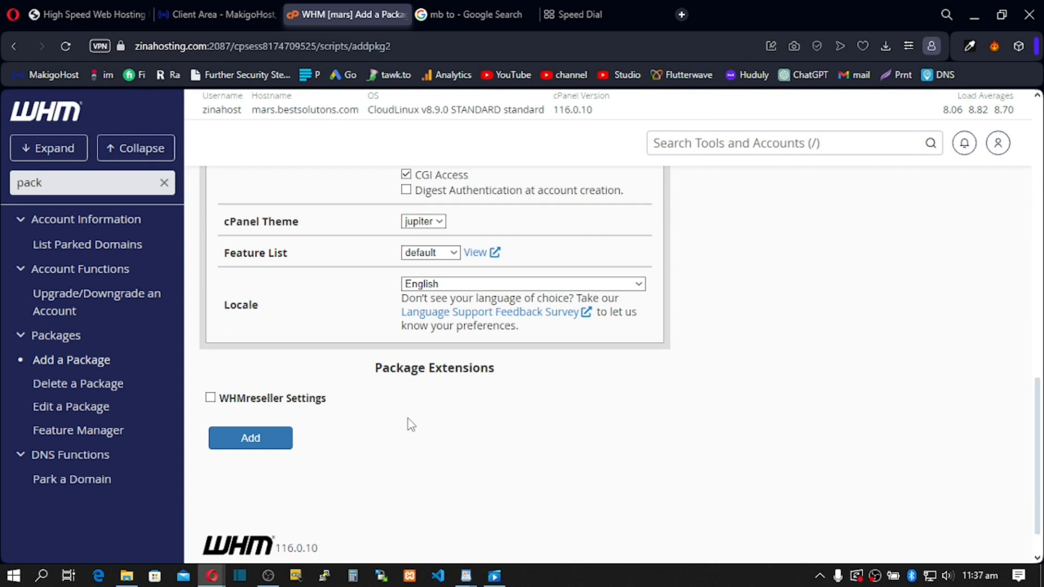
pyautogui.click(73, 363)
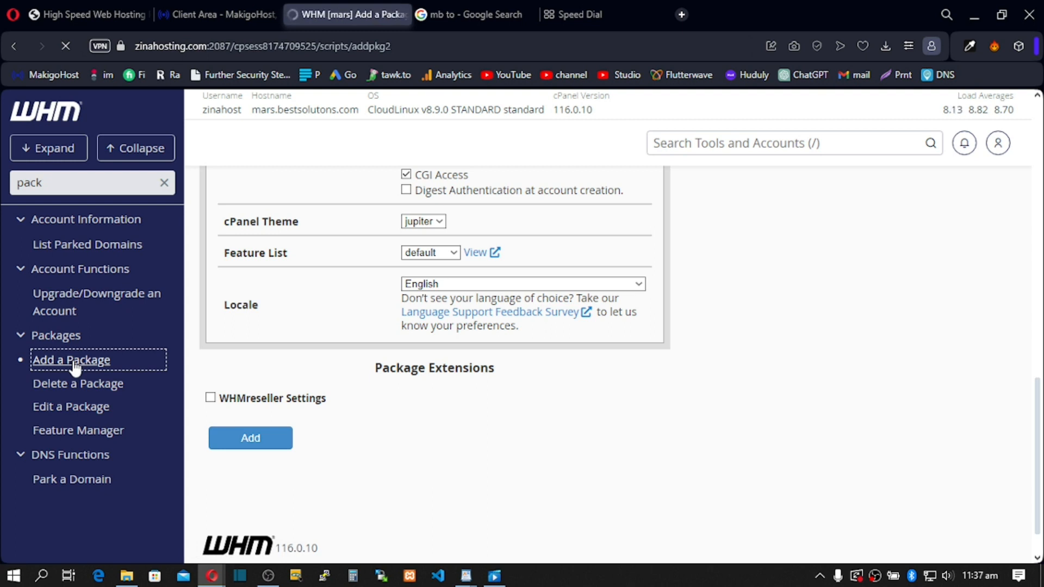
# Name the new package 'Standard', enable a limited disk quota, and view the Standard plan's pricing.
pyautogui.click(409, 301)
pyautogui.write('S')
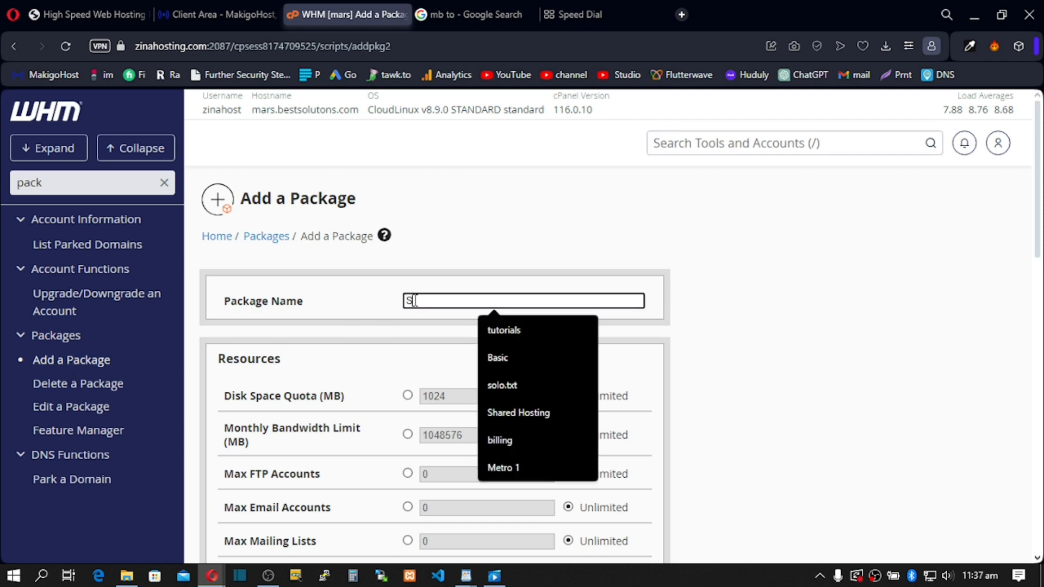
pyautogui.write('tandard')
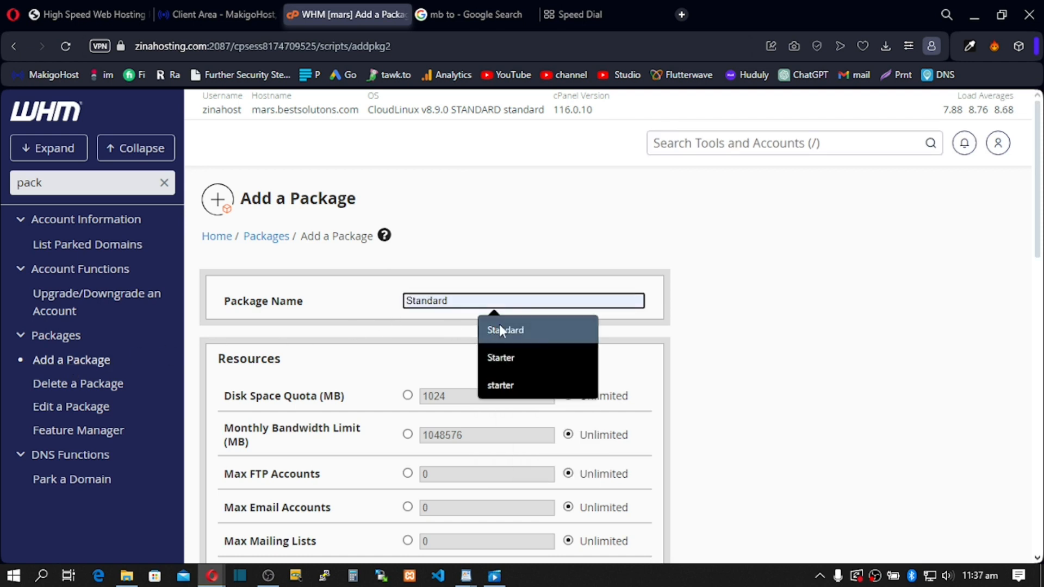
pyautogui.click(499, 328)
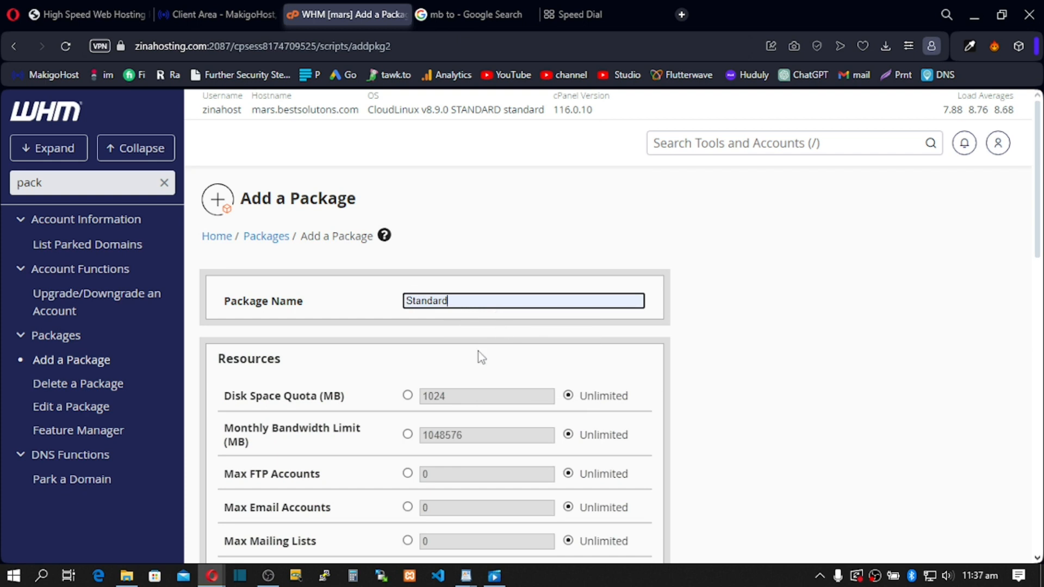
pyautogui.click(406, 397)
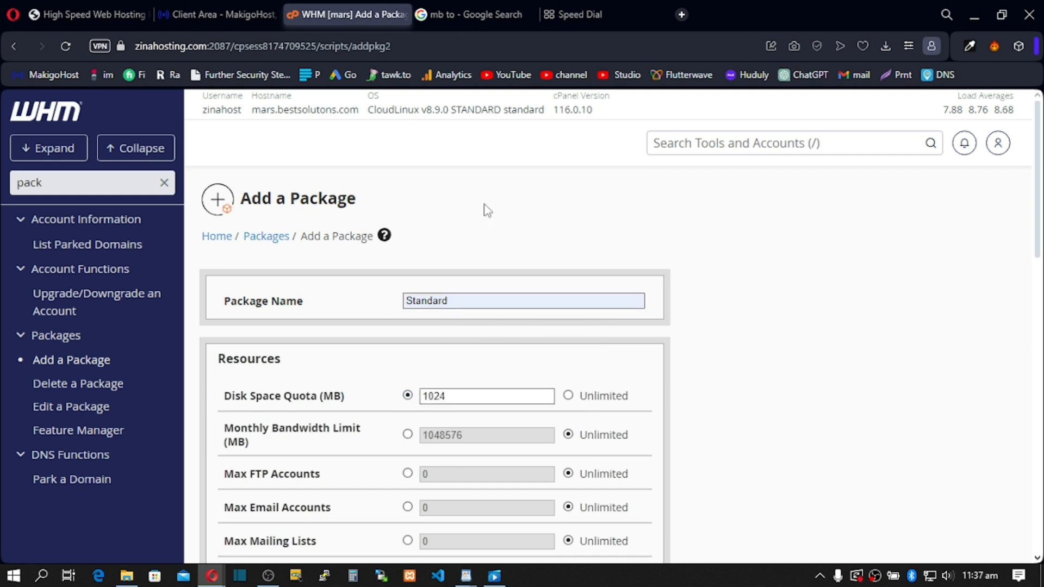
pyautogui.click(79, 12)
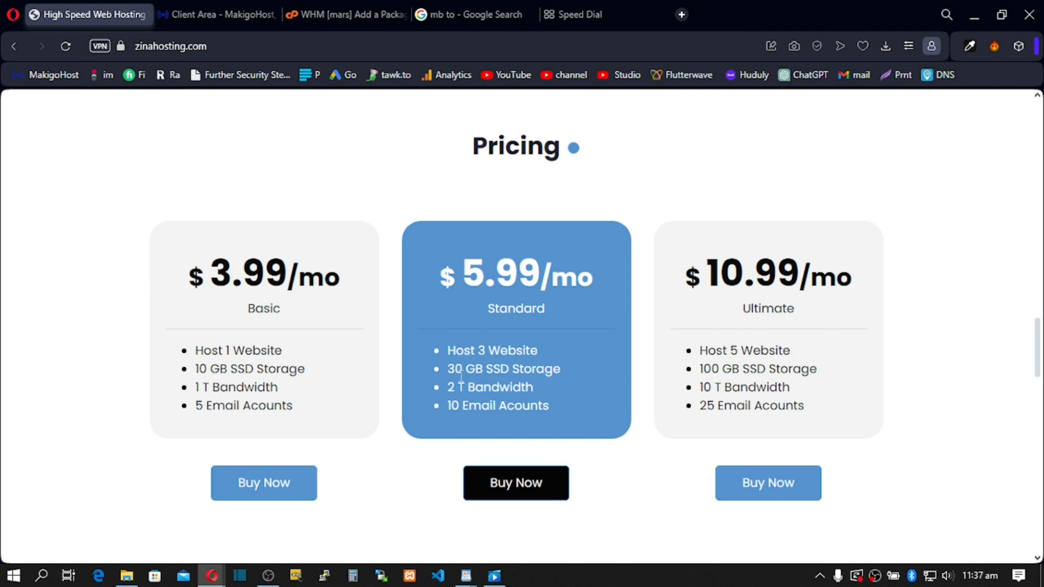
# Convert 30 GB to megabytes in Google and copy the 30000 MB result.
pyautogui.click(466, 8)
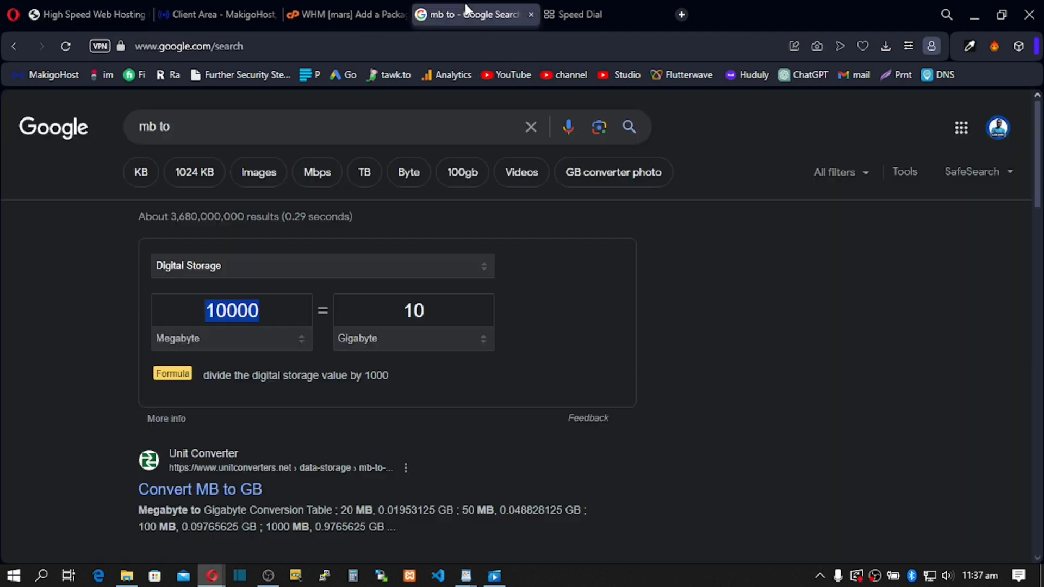
pyautogui.doubleClick(410, 310)
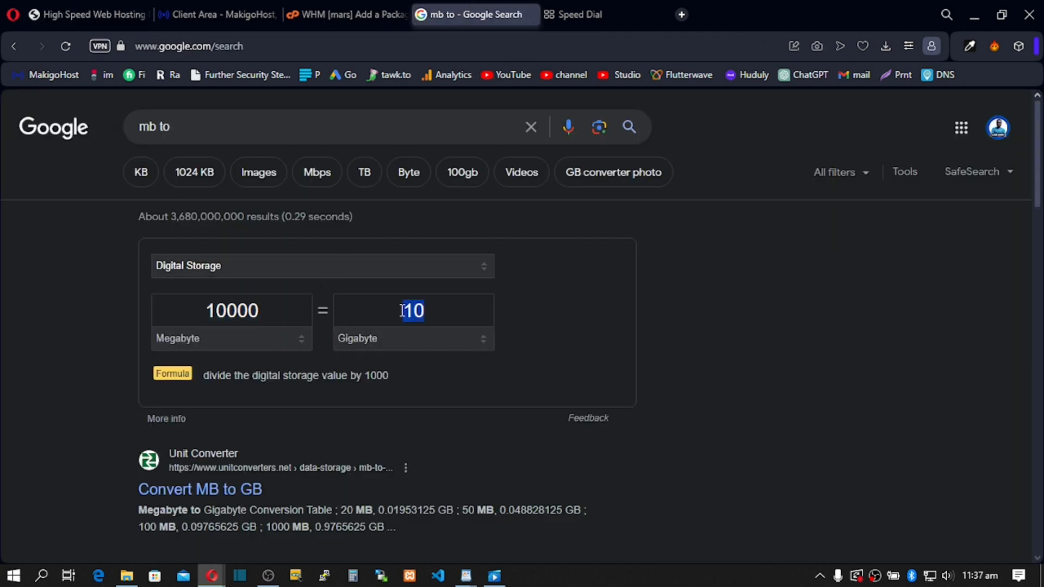
pyautogui.write('30')
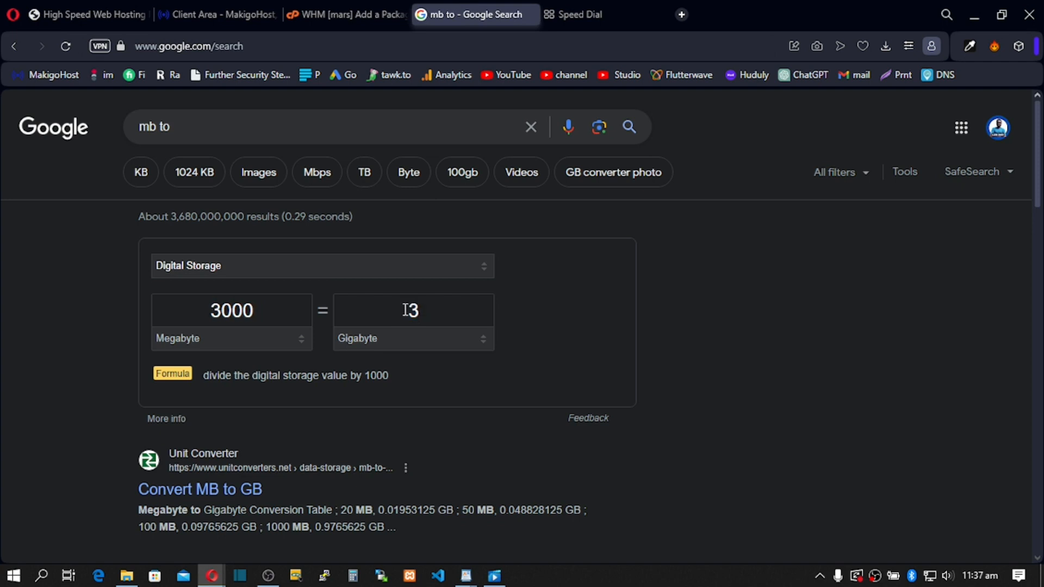
pyautogui.moveTo(268, 317); pyautogui.dragTo(177, 311)
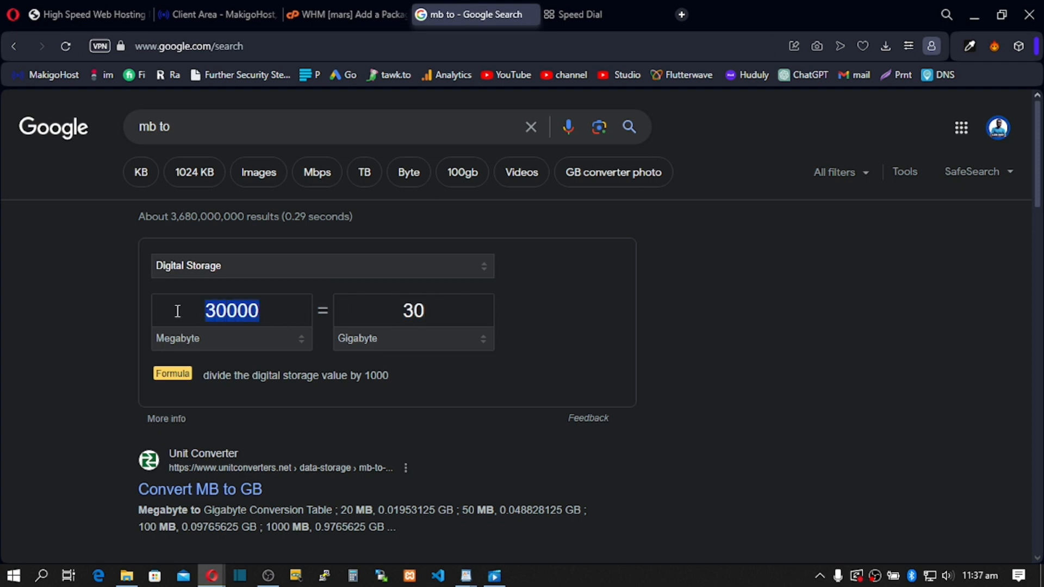
pyautogui.rightClick(220, 310)
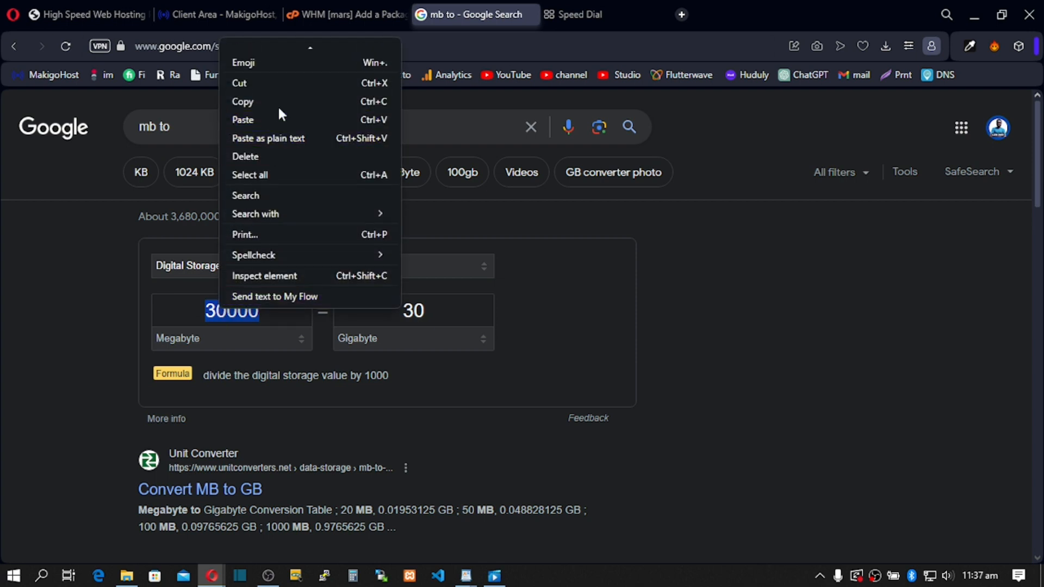
pyautogui.click(281, 100)
# Paste 30000 MB as both the disk space quota and the monthly bandwidth limit.
pyautogui.click(325, 13)
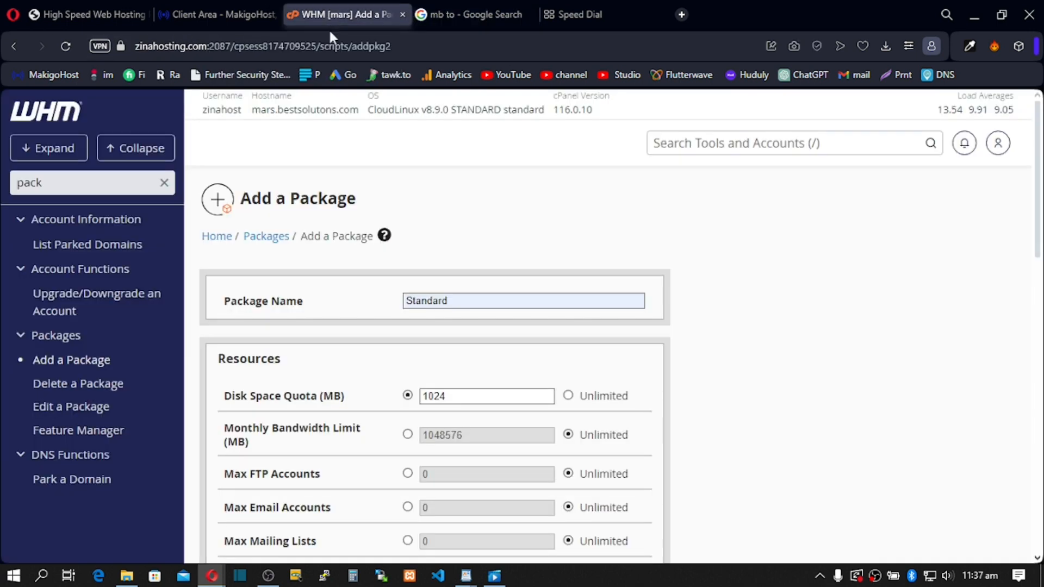
pyautogui.moveTo(459, 396); pyautogui.dragTo(407, 396)
pyautogui.hotkey('ctrl', 'v')
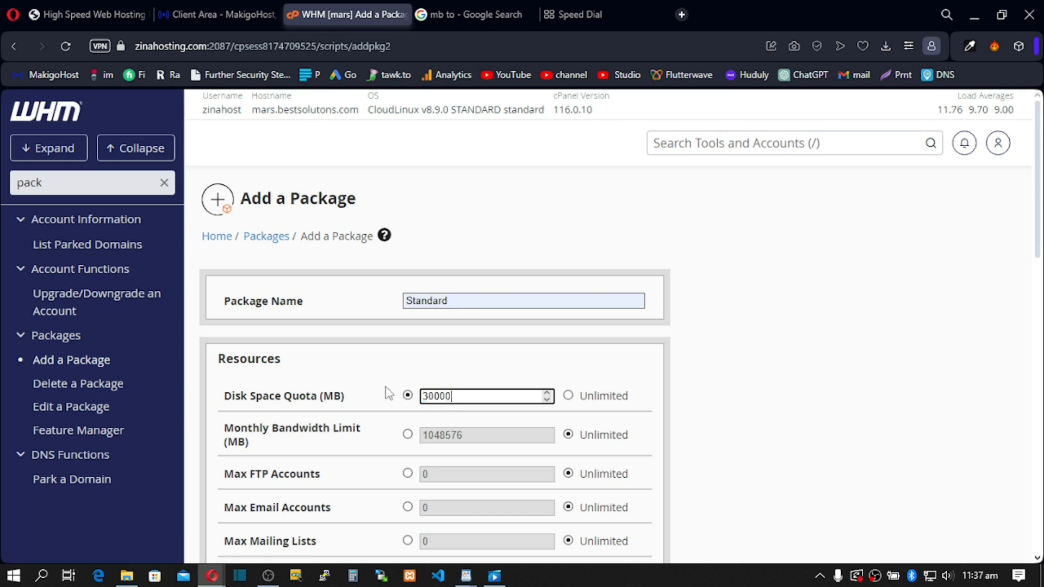
pyautogui.click(407, 435)
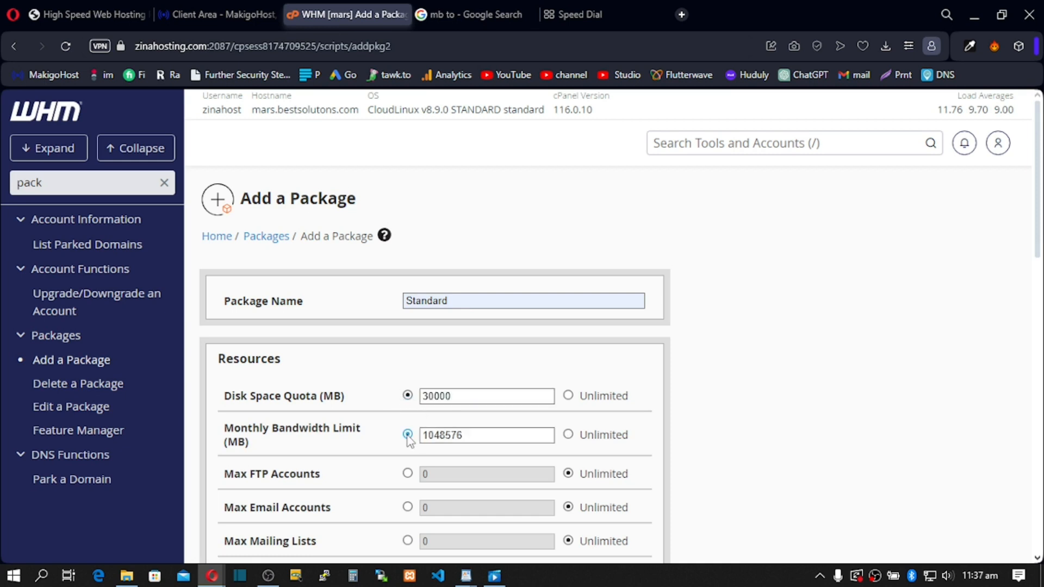
pyautogui.moveTo(468, 435); pyautogui.dragTo(405, 443)
pyautogui.hotkey('ctrl', 'v')
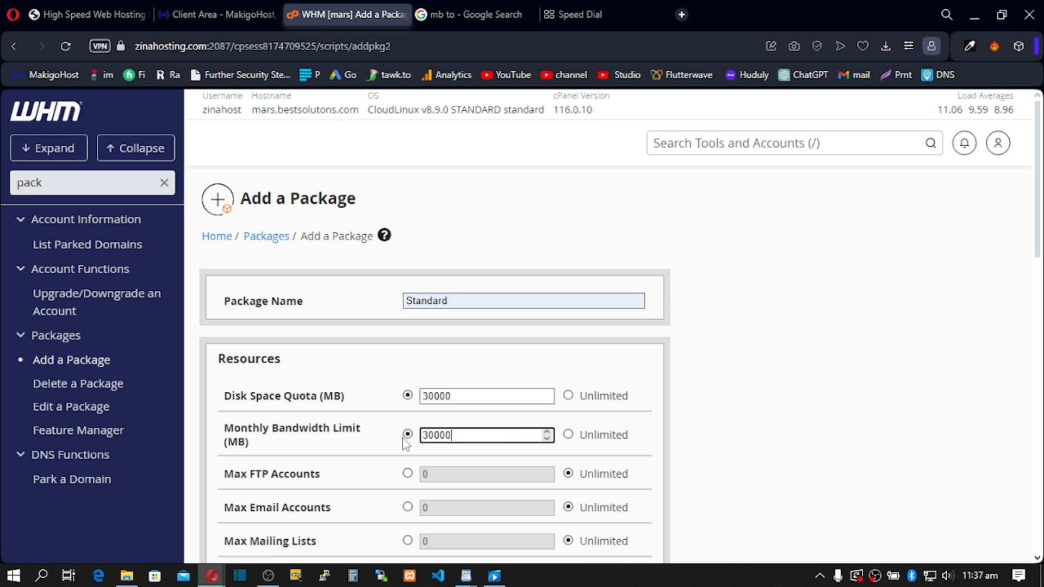
# Limit FTP accounts, email accounts and SQL databases to 10 each, and limit subdomains.
pyautogui.scroll(-1, 503, 422)
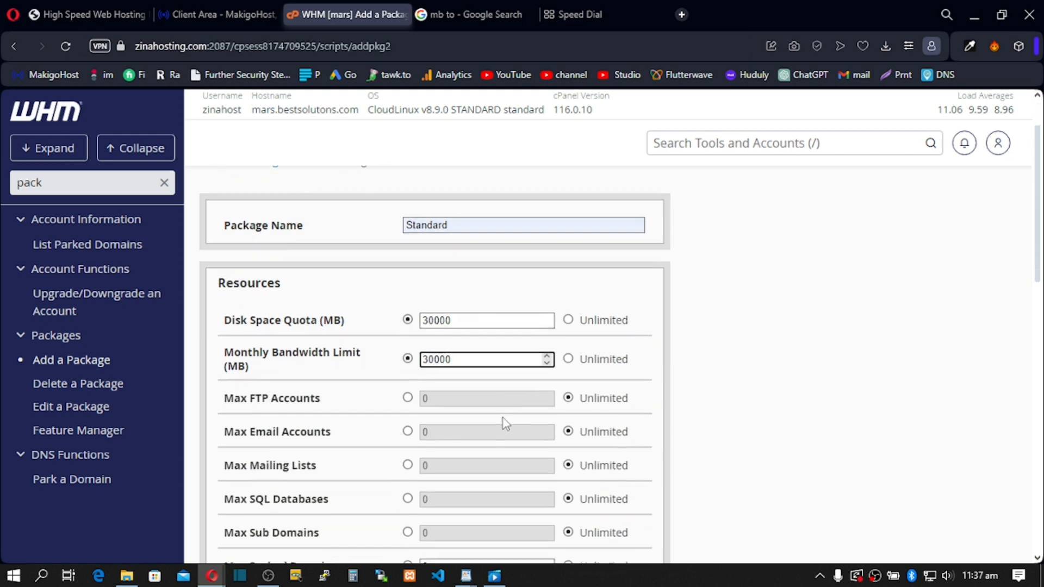
pyautogui.click(408, 398)
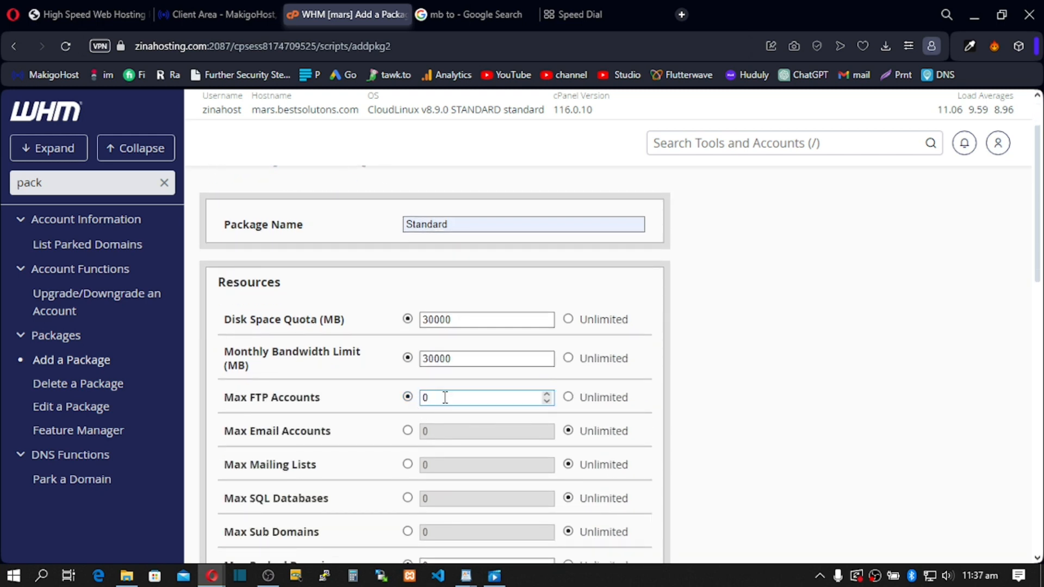
pyautogui.write('10')
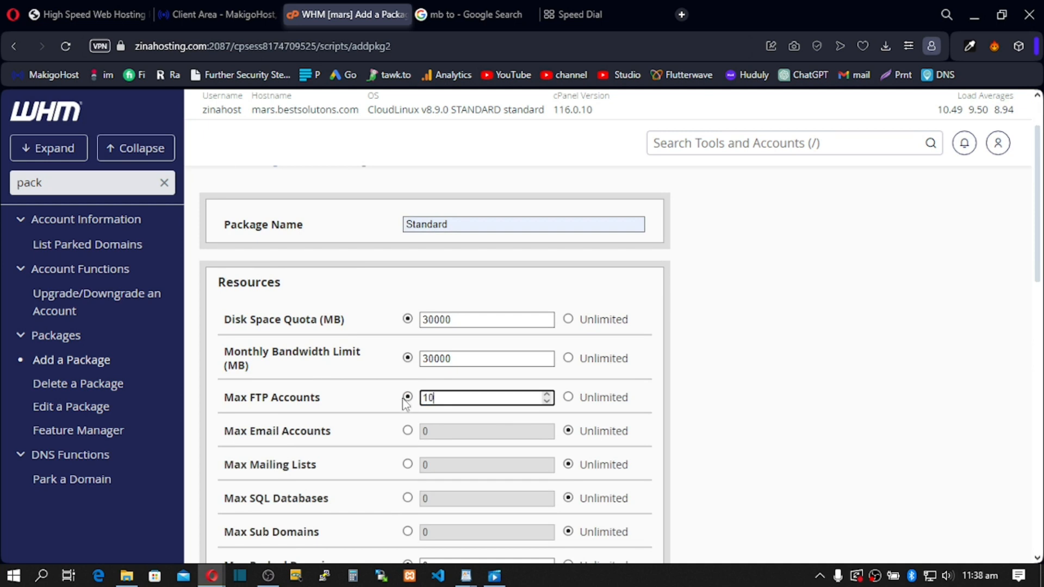
pyautogui.click(408, 431)
pyautogui.write('10')
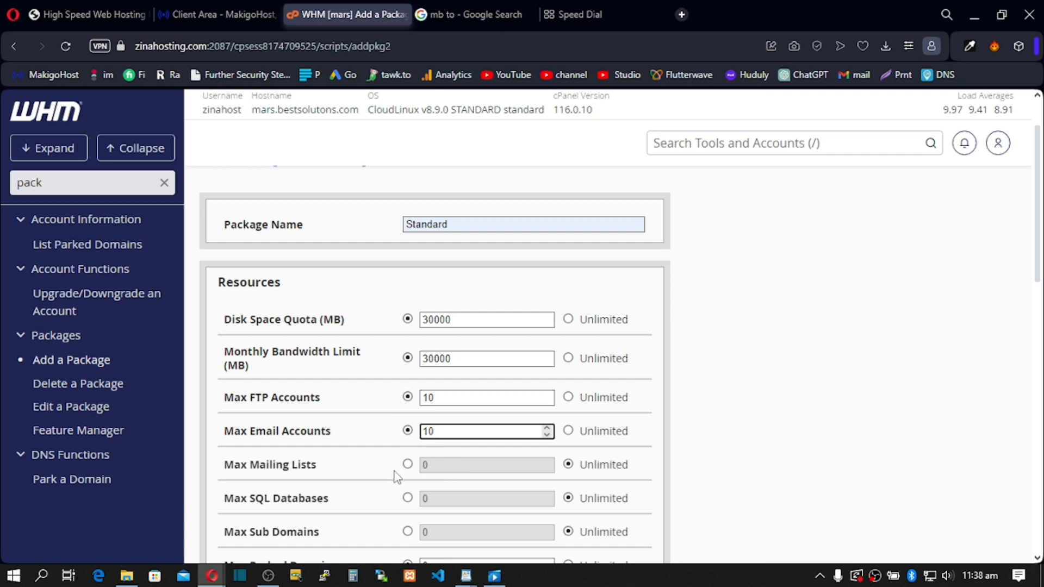
pyautogui.scroll(-1, 455, 476)
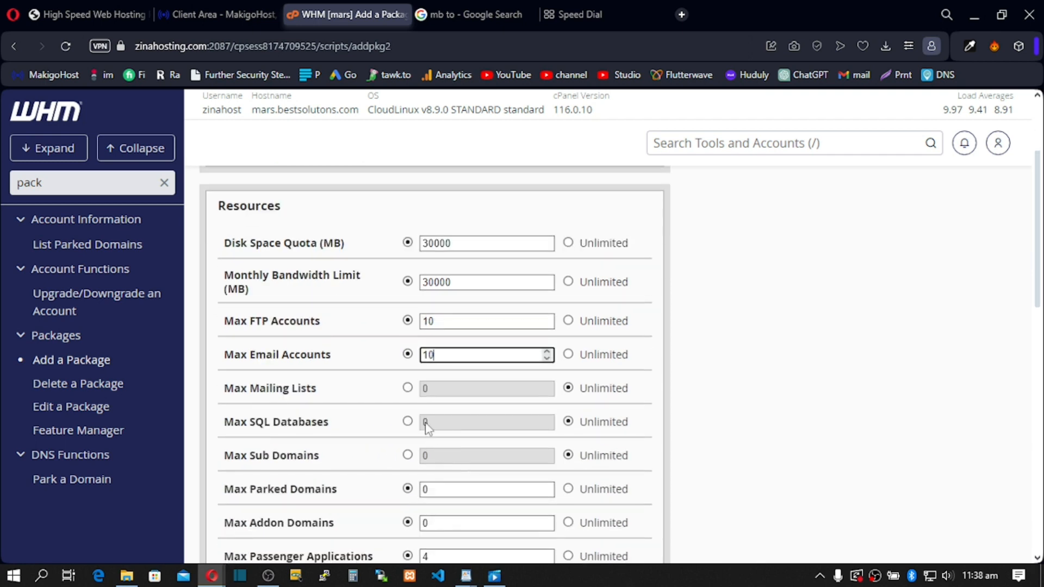
pyautogui.click(407, 422)
pyautogui.write('10')
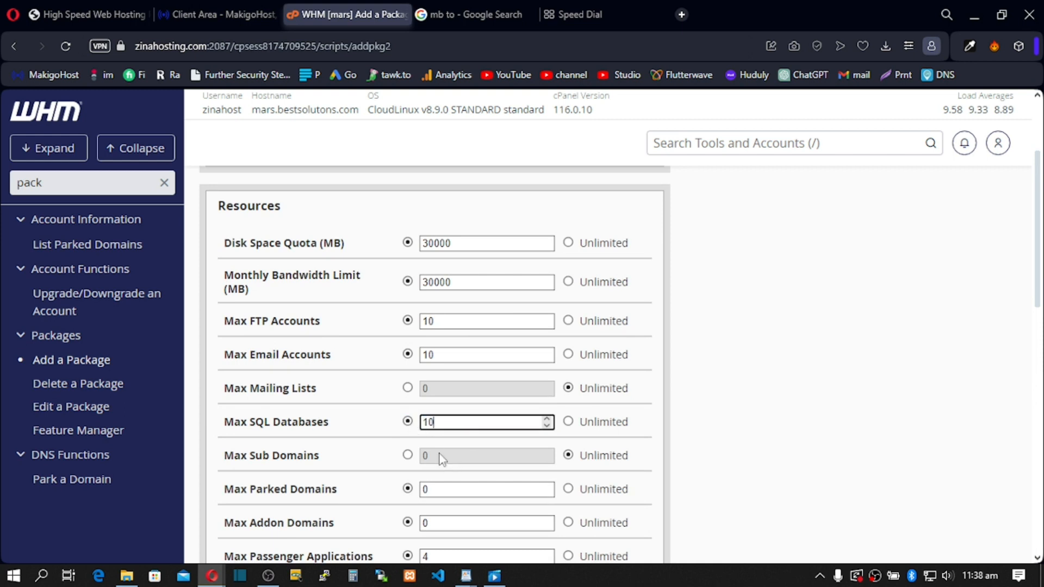
pyautogui.click(409, 455)
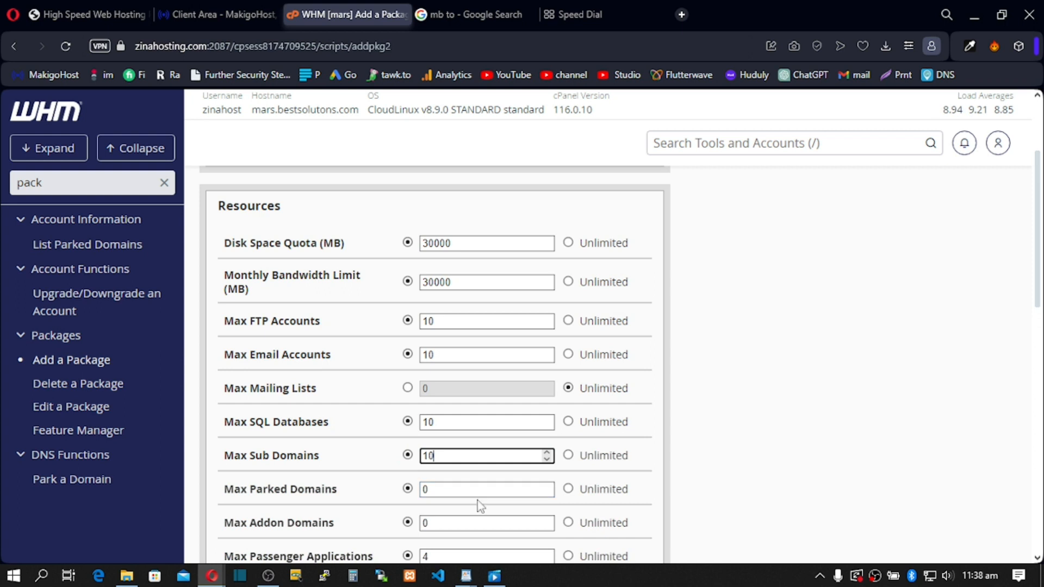
# Set Max Parked Domains to 10 and Max Addon Domains to 3.
pyautogui.click(454, 490)
pyautogui.doubleClick(425, 490)
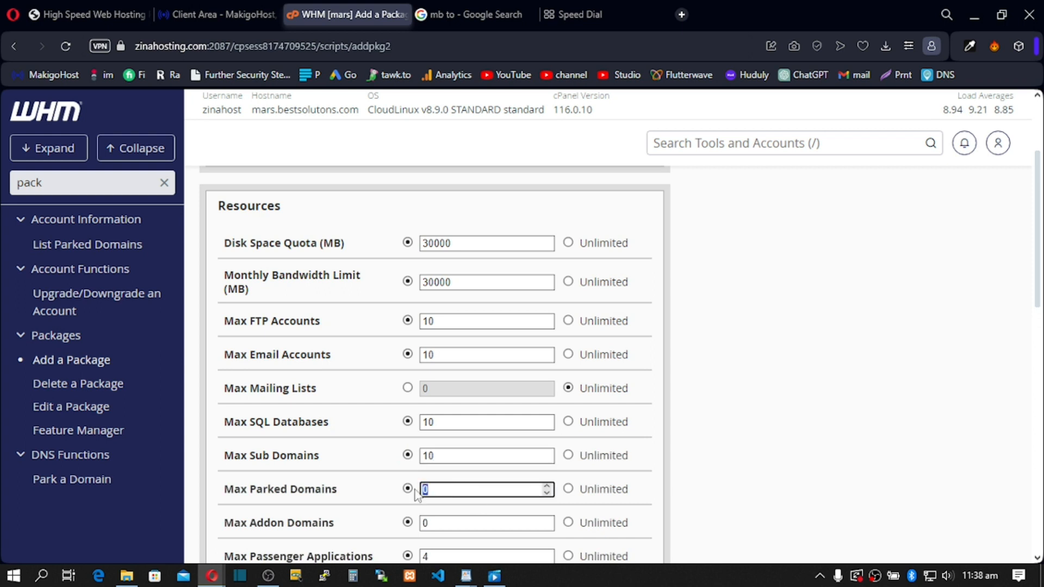
pyautogui.write('10')
pyautogui.scroll(-1, 466, 490)
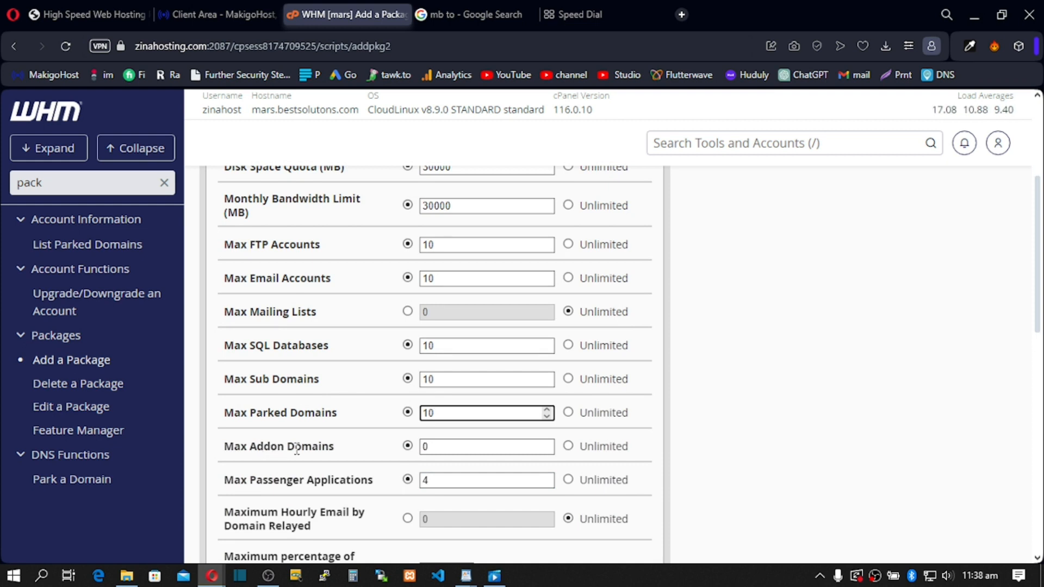
pyautogui.doubleClick(418, 447)
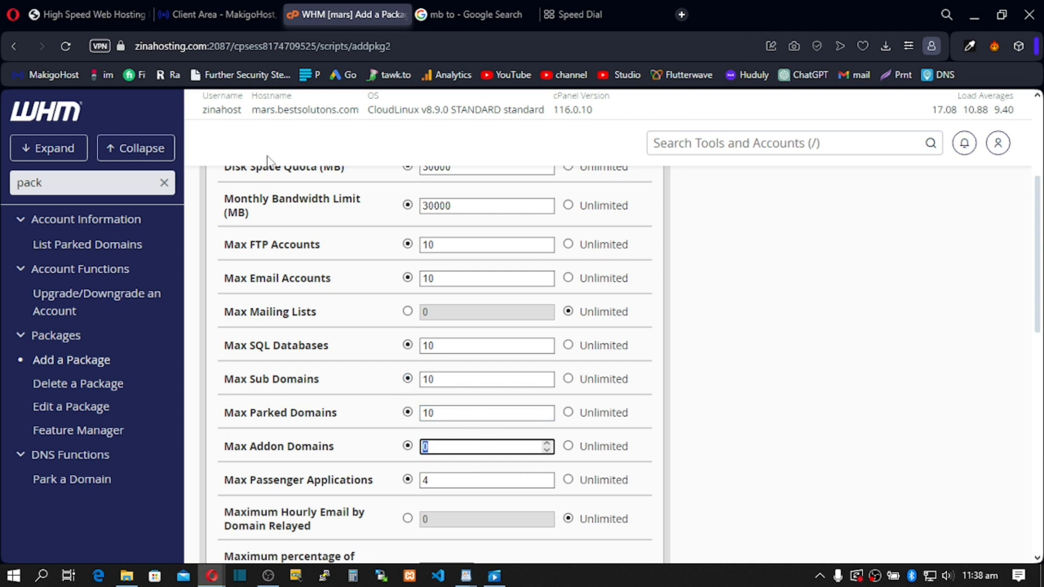
pyautogui.write('3')
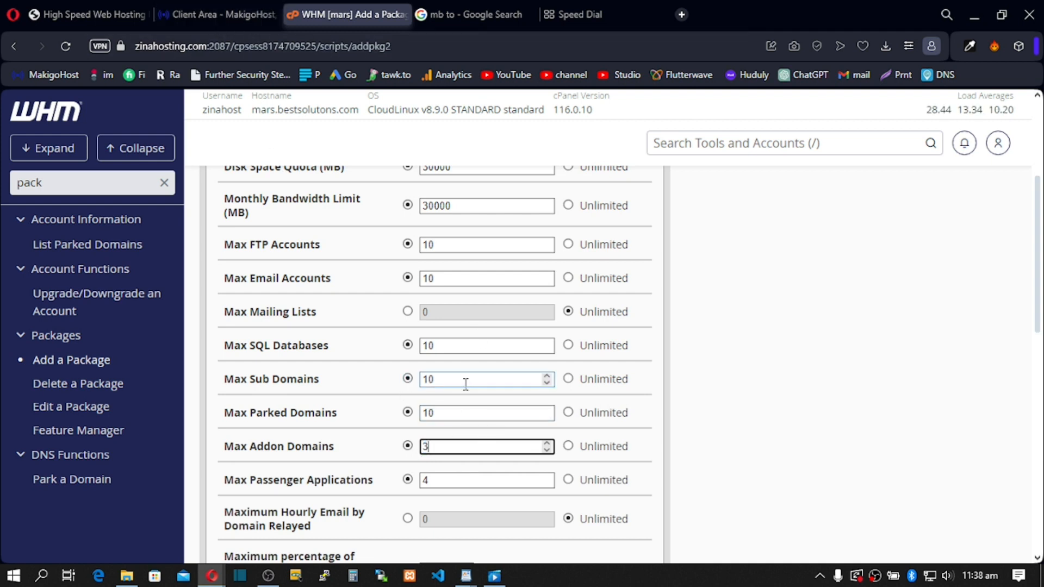
pyautogui.click(436, 482)
# Limit the Max Quota per Email Address to 1024 MB.
pyautogui.scroll(-2, 435, 489)
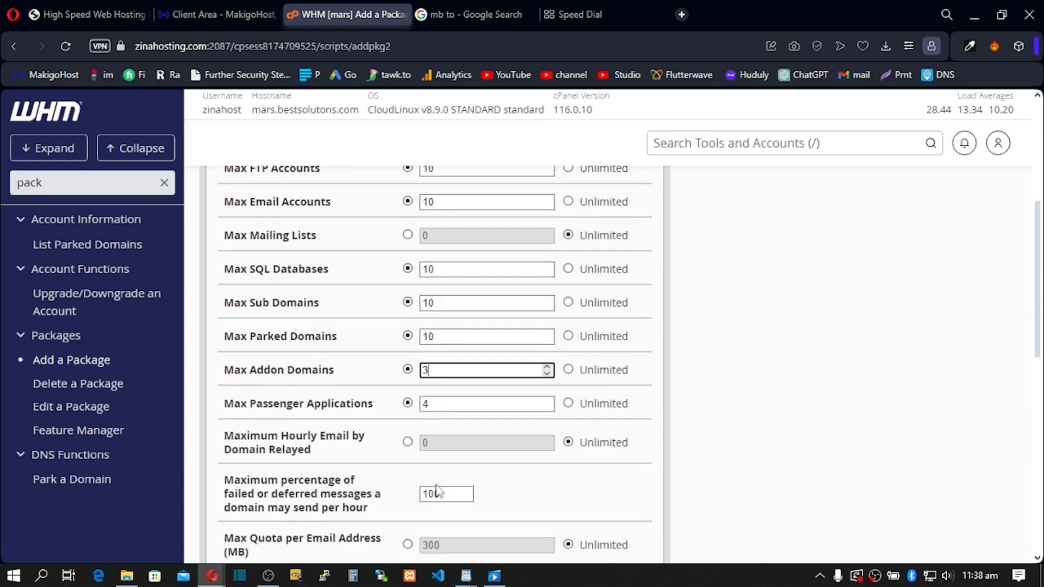
pyautogui.scroll(-1, 445, 491)
pyautogui.scroll(-1, 448, 492)
pyautogui.click(428, 471)
pyautogui.moveTo(431, 471); pyautogui.dragTo(424, 470)
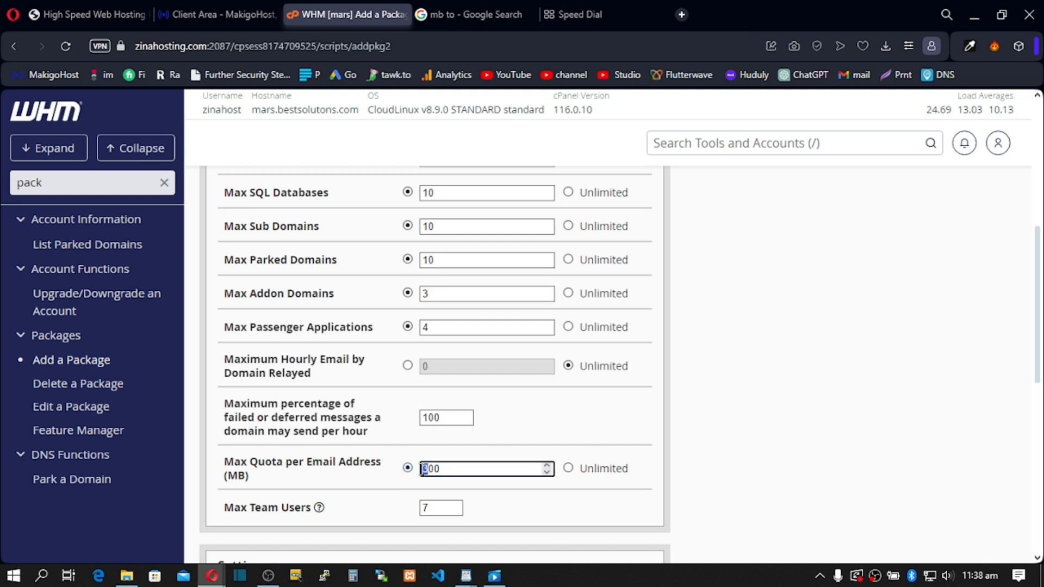
pyautogui.write('5')
pyautogui.write('10')
pyautogui.moveTo(442, 474); pyautogui.dragTo(437, 475)
pyautogui.write('24')
# Add the Standard package and check the success message.
pyautogui.scroll(-2, 438, 473)
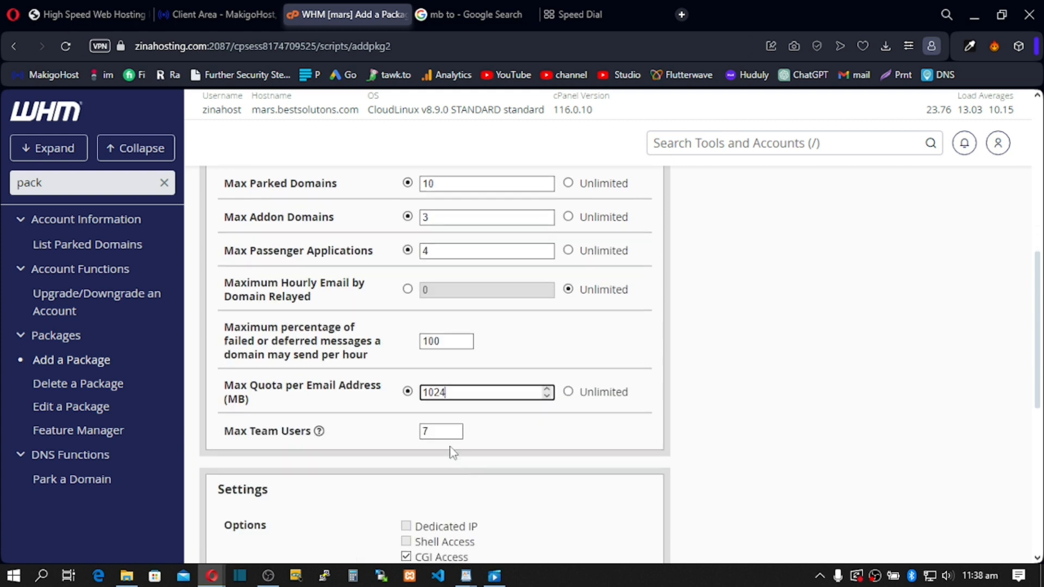
pyautogui.scroll(-4, 446, 435)
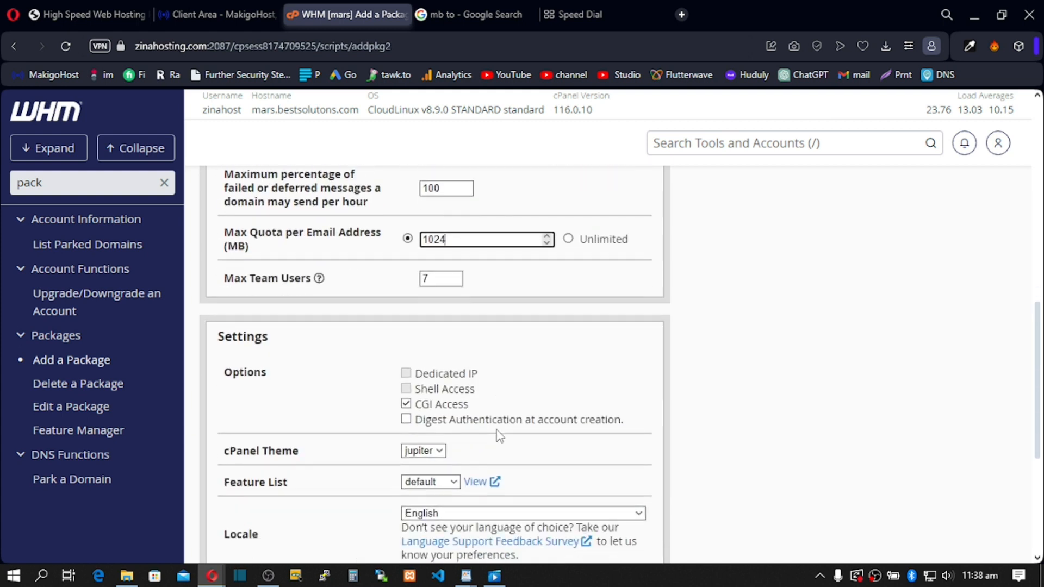
pyautogui.scroll(-3, 401, 419)
pyautogui.click(263, 438)
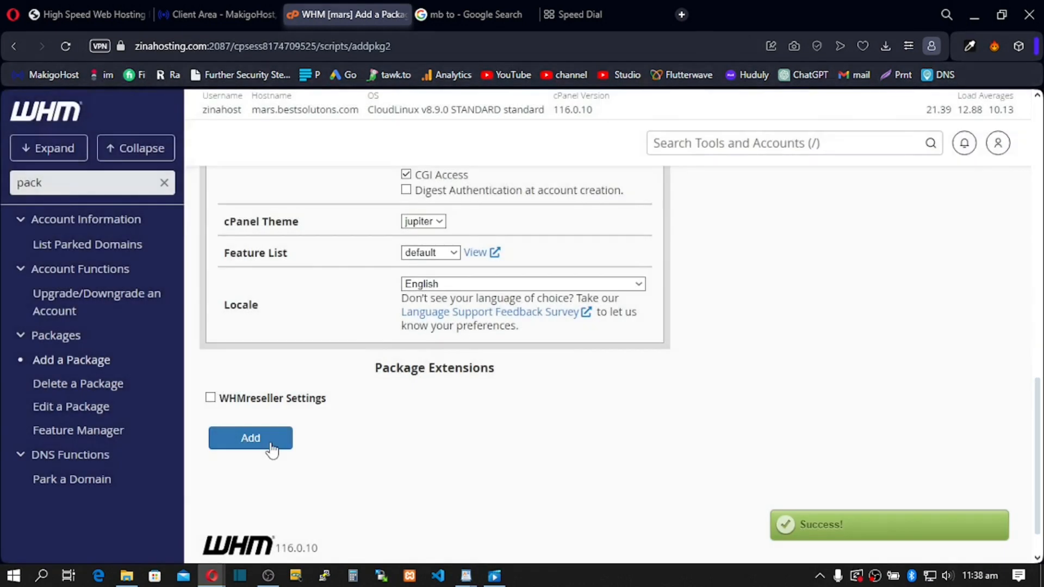
pyautogui.scroll(12, 367, 415)
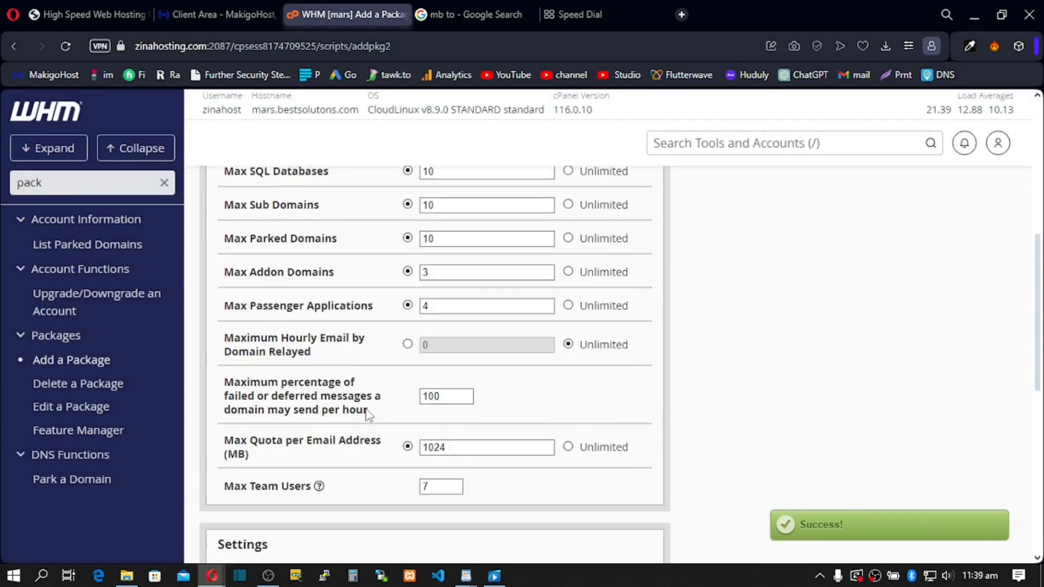
# Replace the package name Standard with 'Ultimate' using the autocomplete suggestion.
pyautogui.click(450, 301)
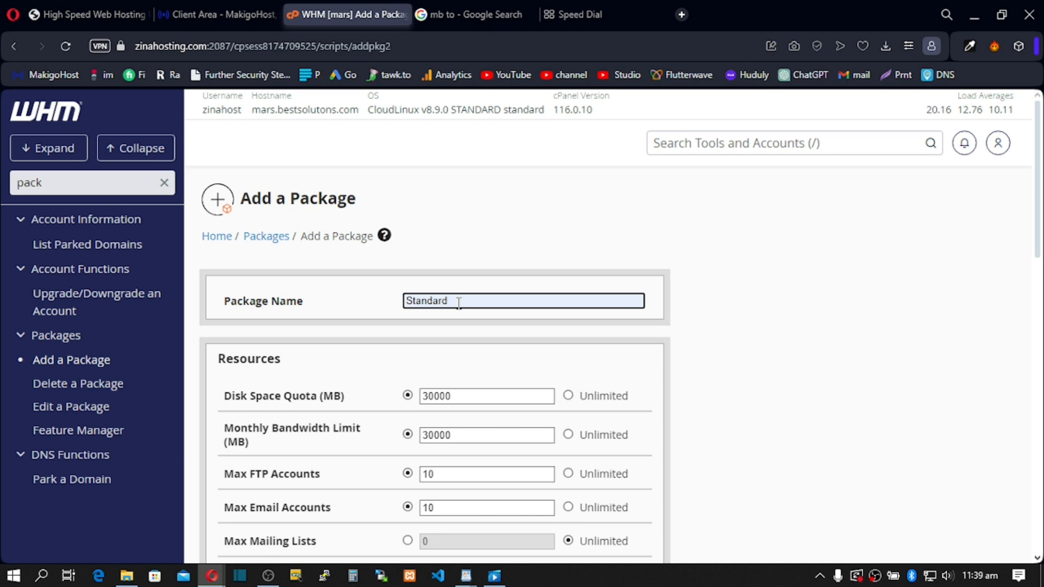
pyautogui.scroll(-8, 455, 325)
pyautogui.scroll(8, 373, 455)
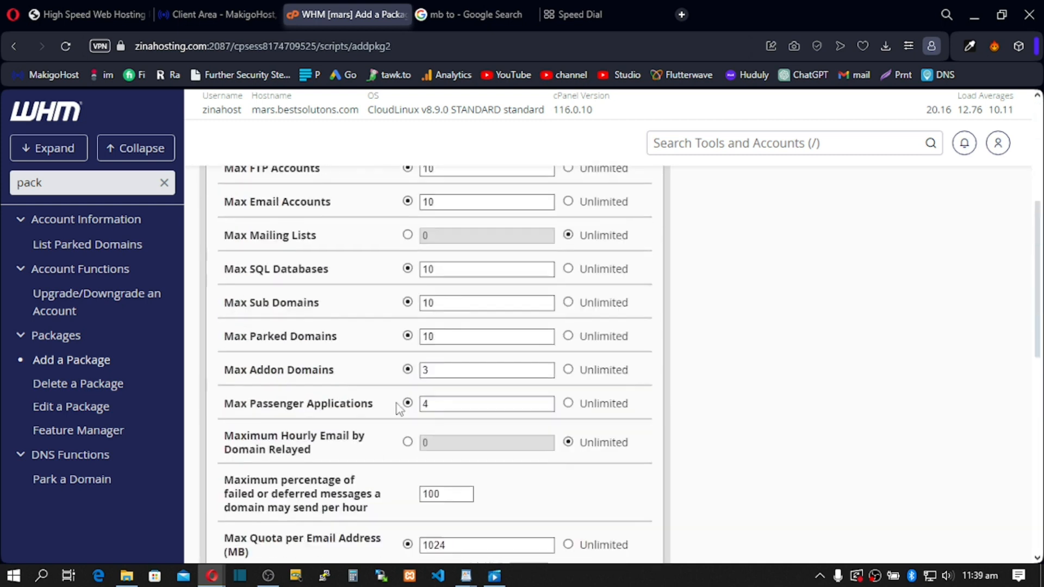
pyautogui.moveTo(467, 301); pyautogui.dragTo(400, 300)
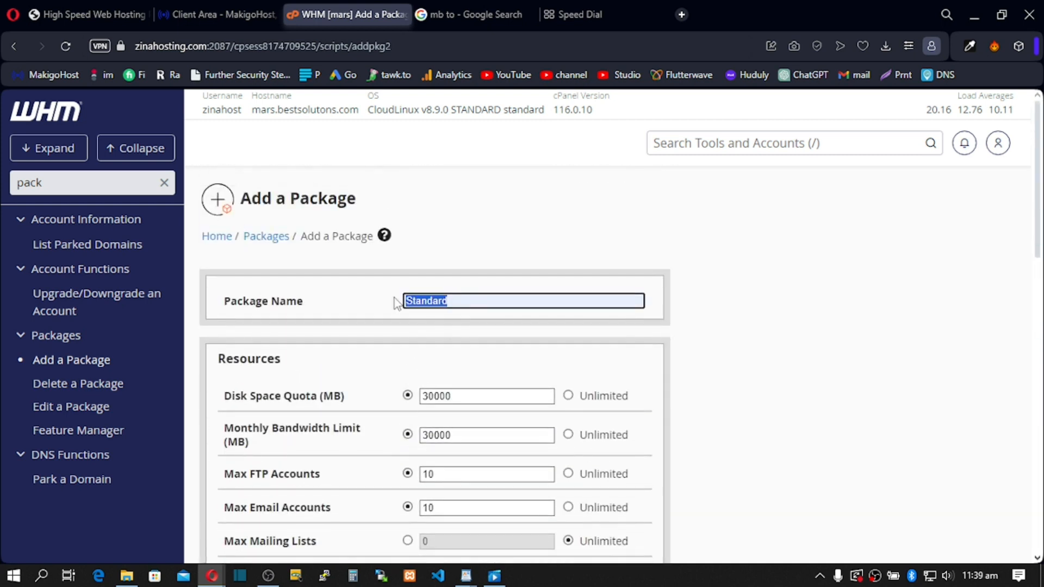
pyautogui.write('U')
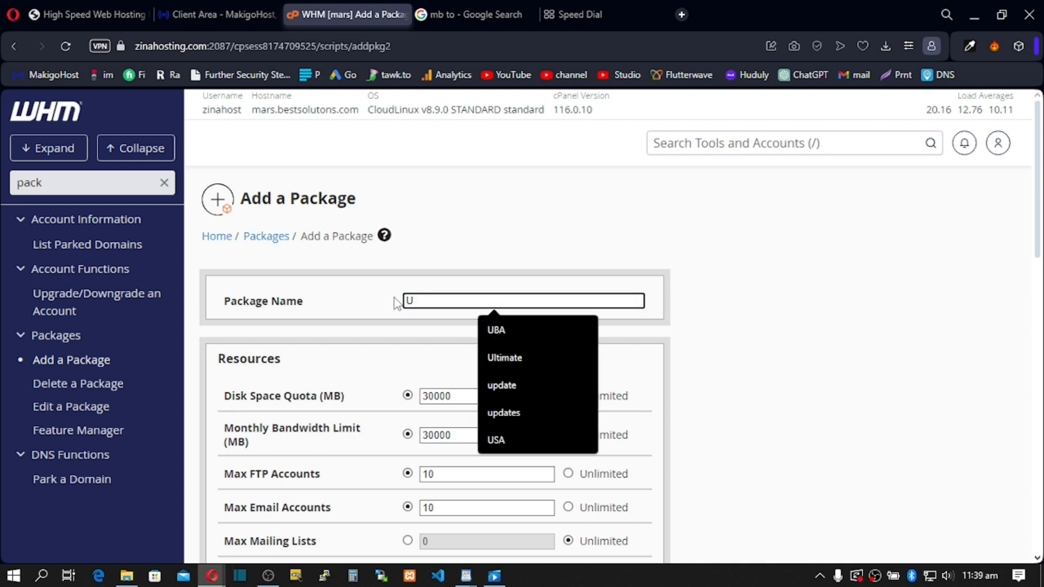
pyautogui.click(508, 359)
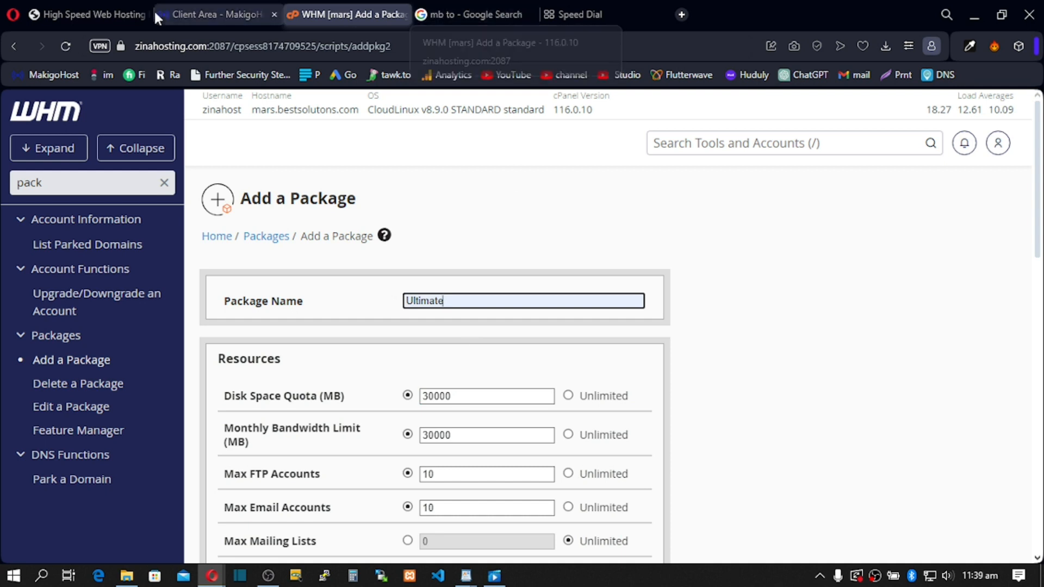
pyautogui.click(130, 14)
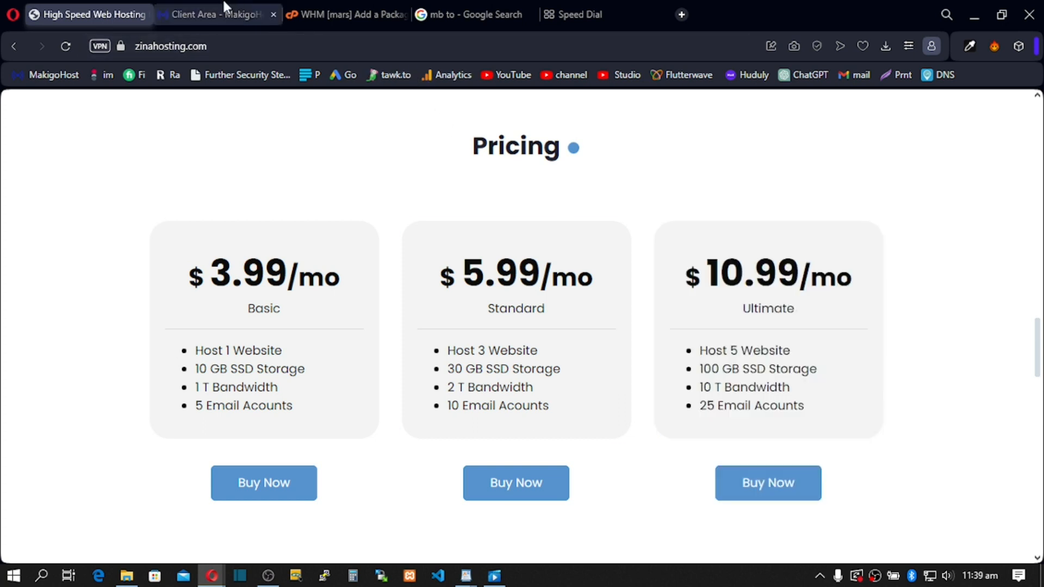
# Bring up the MB-to-GB converter showing 100000 MB equals 100 GB for the Ultimate plan.
pyautogui.click(464, 9)
# Convert 100 GB in Google's converter, reading 100000 MB, then return to the WHM package form.
pyautogui.click(418, 310)
pyautogui.moveTo(427, 310); pyautogui.dragTo(400, 310)
pyautogui.write('100')
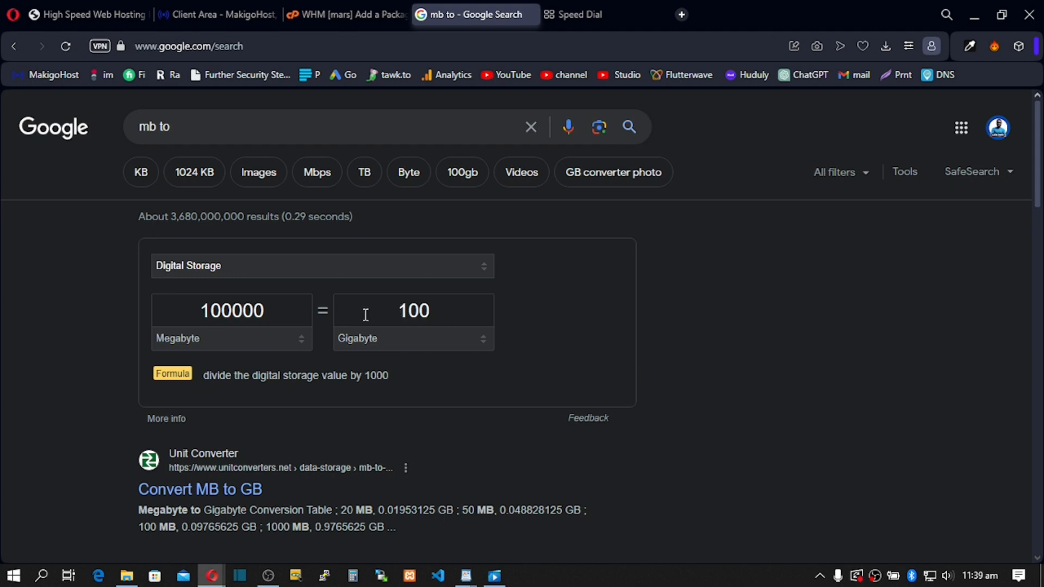
pyautogui.moveTo(297, 302); pyautogui.dragTo(194, 312)
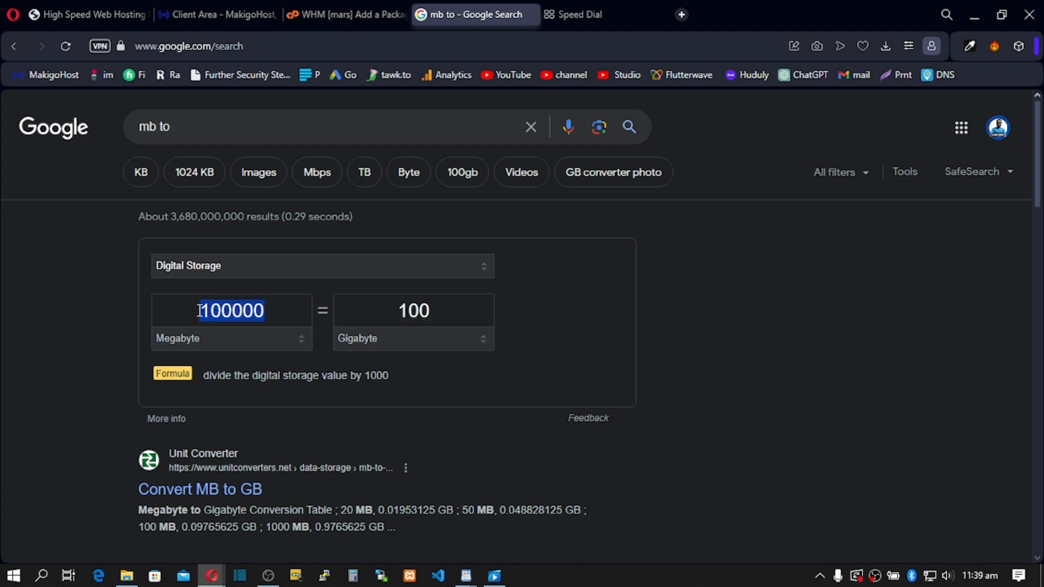
pyautogui.click(325, 11)
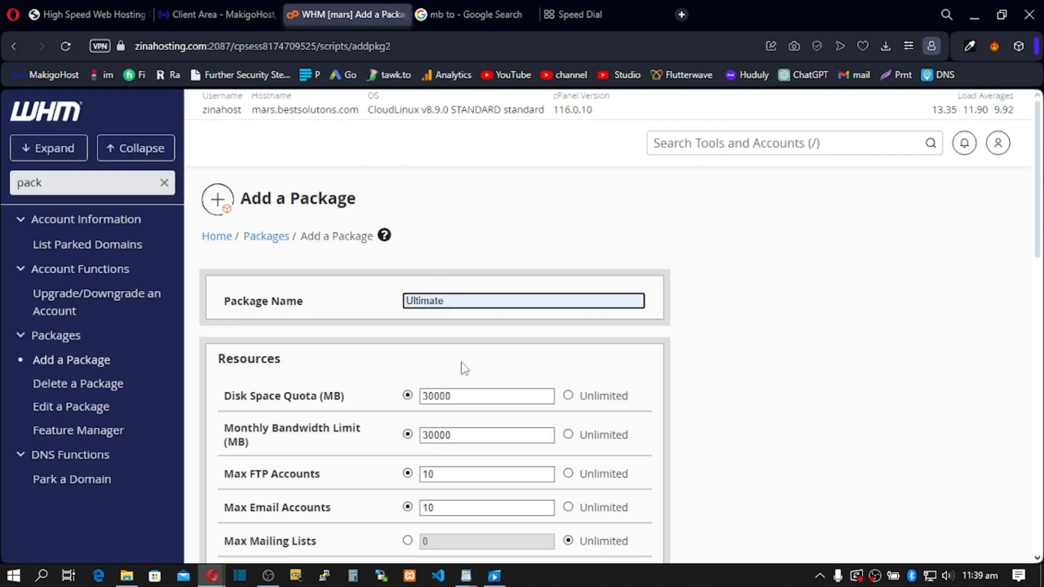
# Try several disk space quota values and the unlimited option, settling back on 100000 MB.
pyautogui.moveTo(472, 393); pyautogui.dragTo(412, 400)
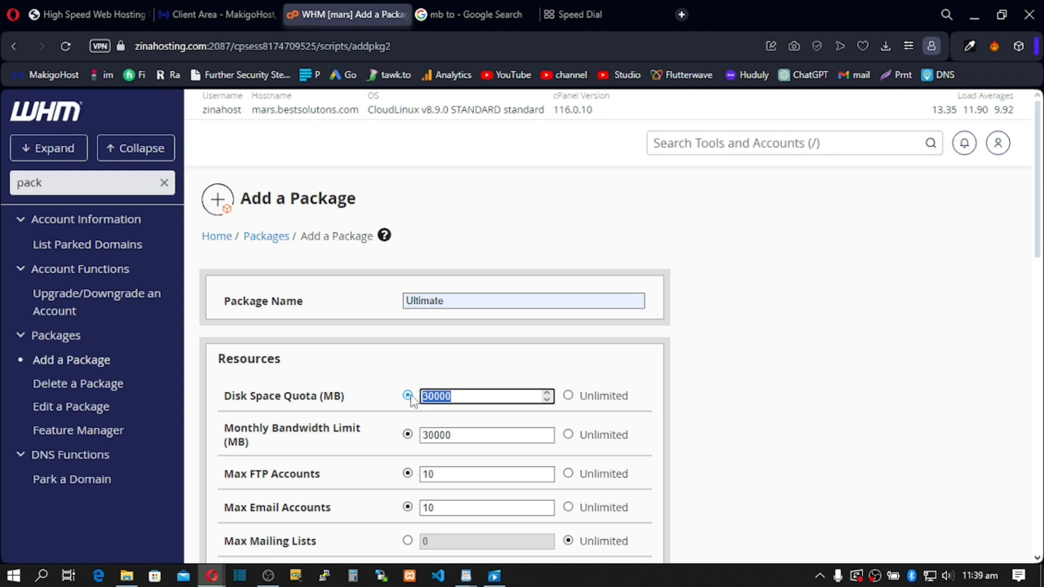
pyautogui.write('100000')
pyautogui.click(568, 396)
pyautogui.click(501, 397)
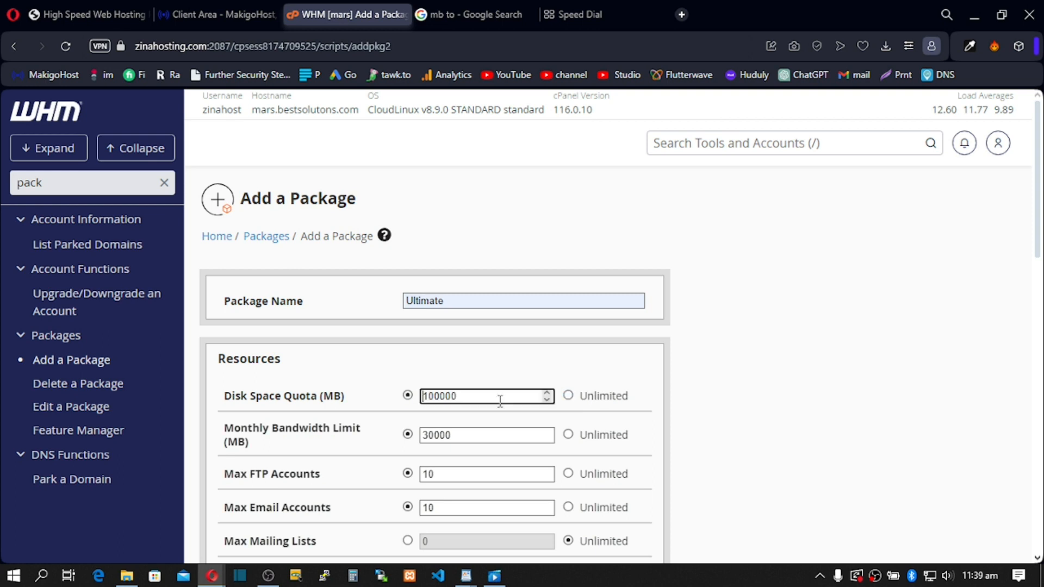
pyautogui.click(569, 395)
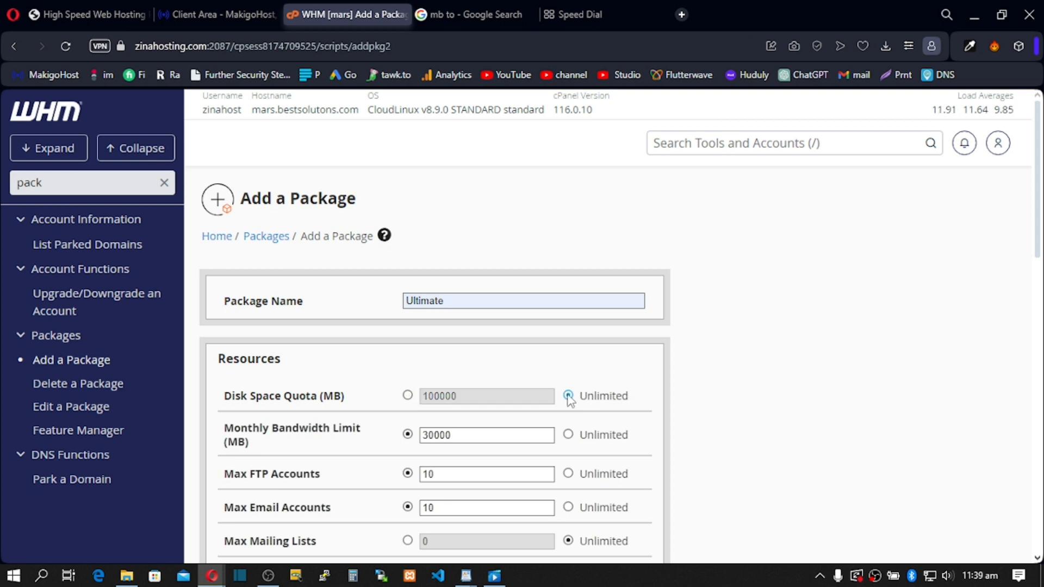
pyautogui.click(408, 396)
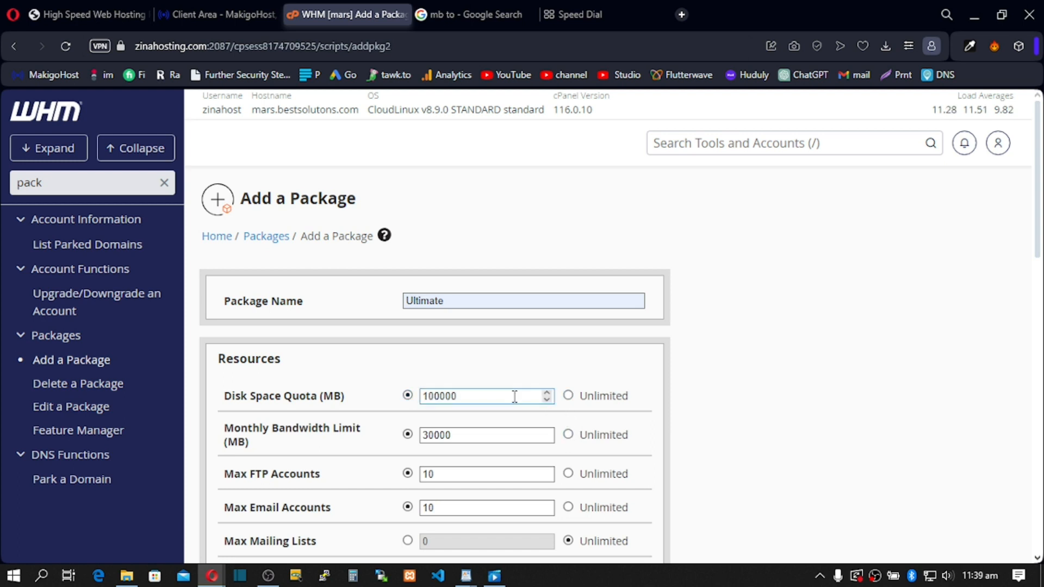
pyautogui.moveTo(526, 395); pyautogui.dragTo(409, 397)
pyautogui.write('999999999')
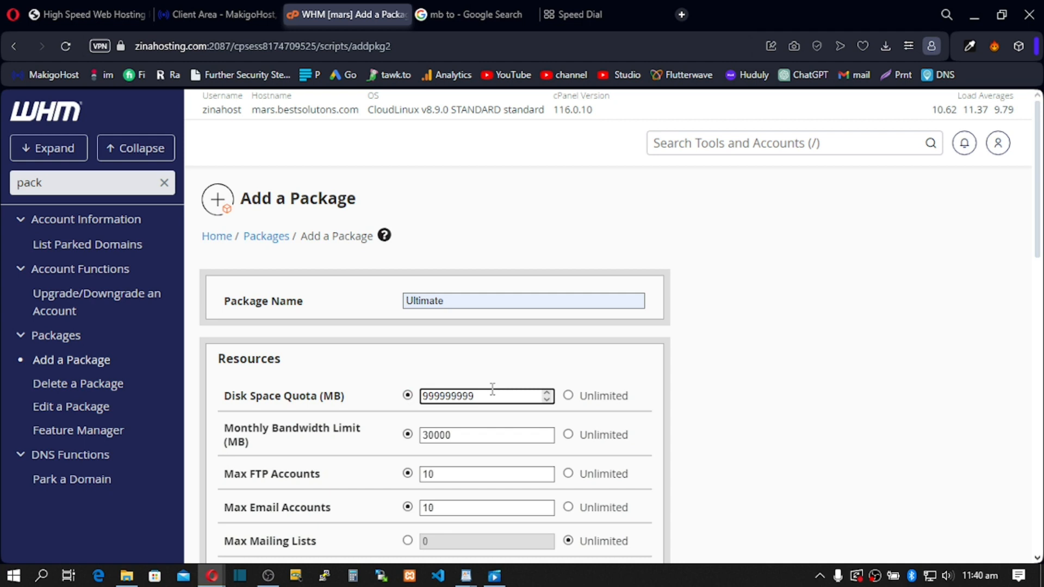
pyautogui.moveTo(480, 395); pyautogui.dragTo(410, 398)
pyautogui.click(443, 374)
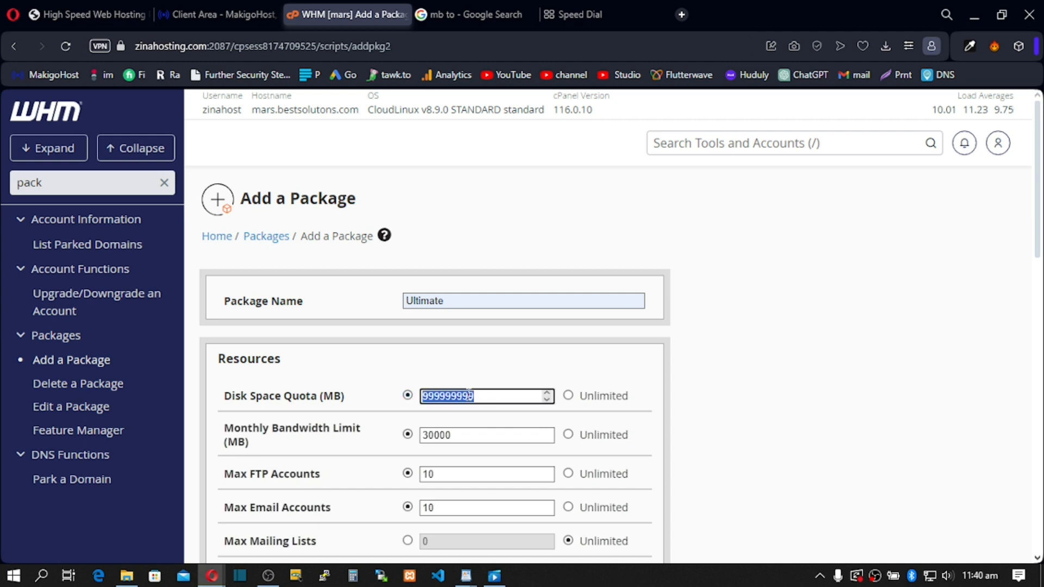
pyautogui.write('100000')
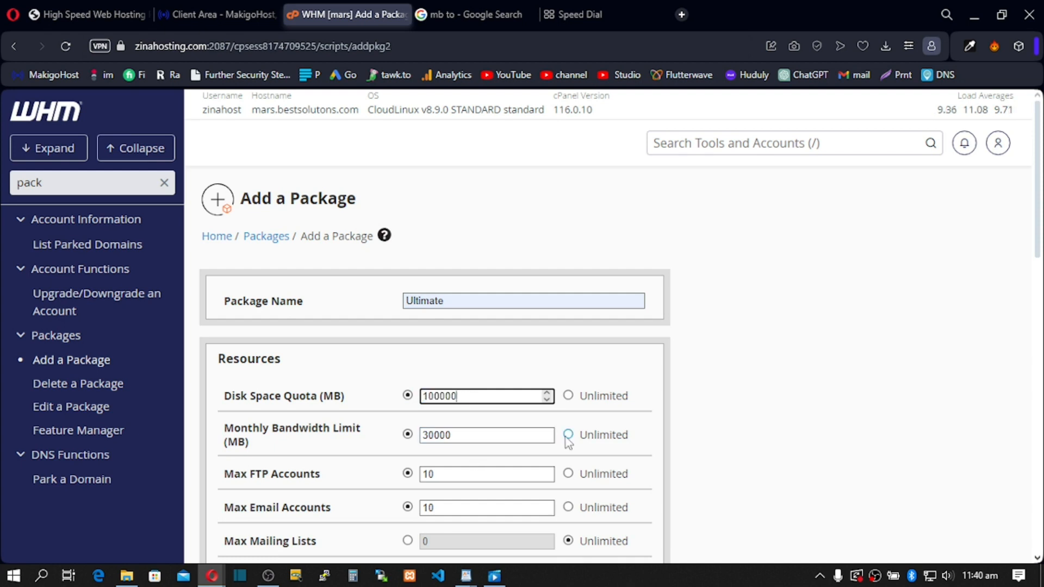
# Set the monthly bandwidth limit to 999999999 MB.
pyautogui.doubleClick(465, 435)
pyautogui.write('999999999')
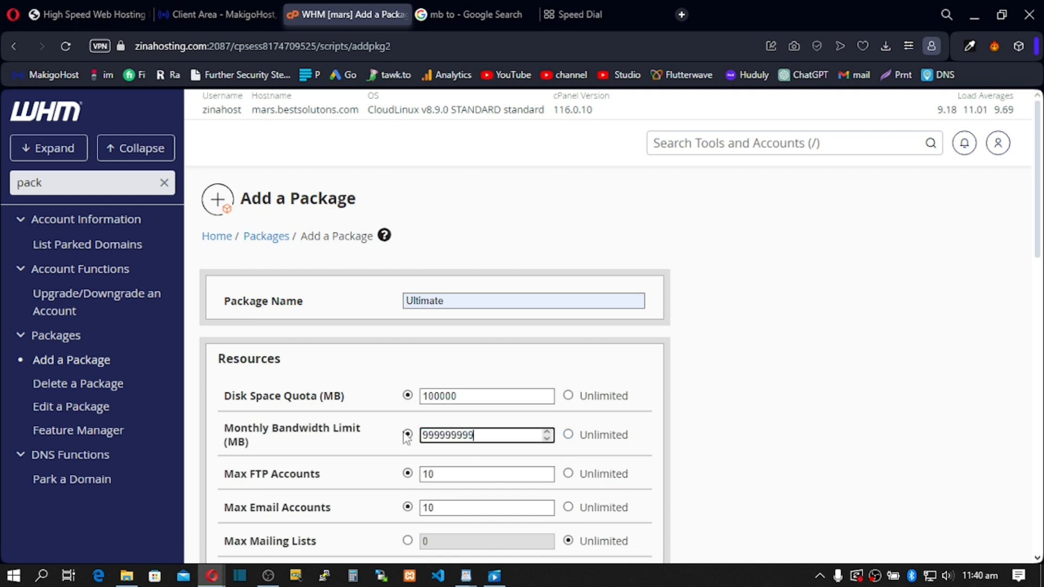
pyautogui.moveTo(483, 438); pyautogui.dragTo(428, 438)
pyautogui.click(471, 435)
pyautogui.click(475, 435)
pyautogui.scroll(-2, 465, 454)
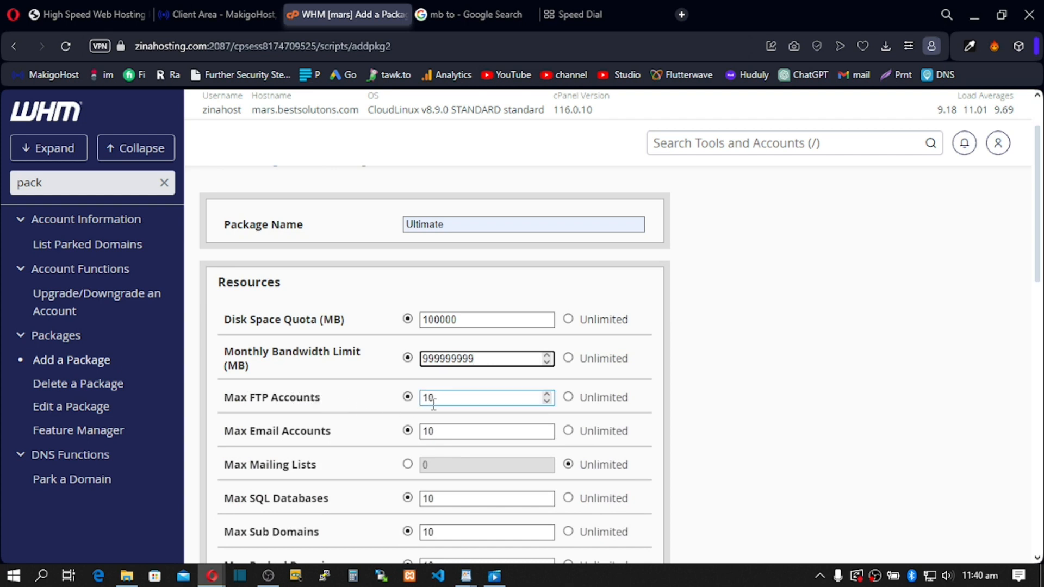
# Make Max FTP Accounts unlimited.
pyautogui.moveTo(437, 402); pyautogui.dragTo(418, 408)
pyautogui.write('1')
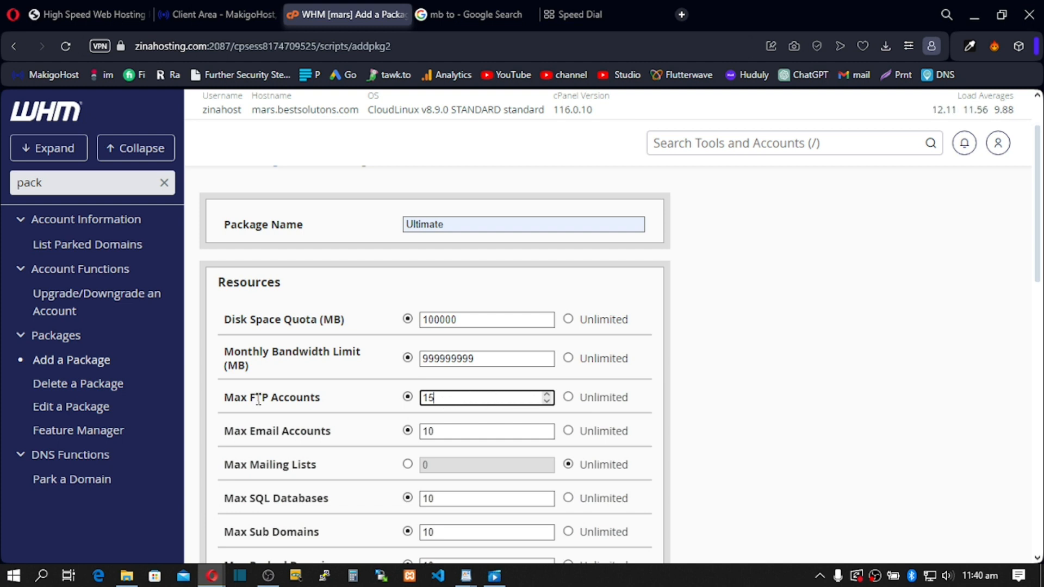
pyautogui.doubleClick(430, 397)
pyautogui.press('BackSpace')
pyautogui.click(568, 397)
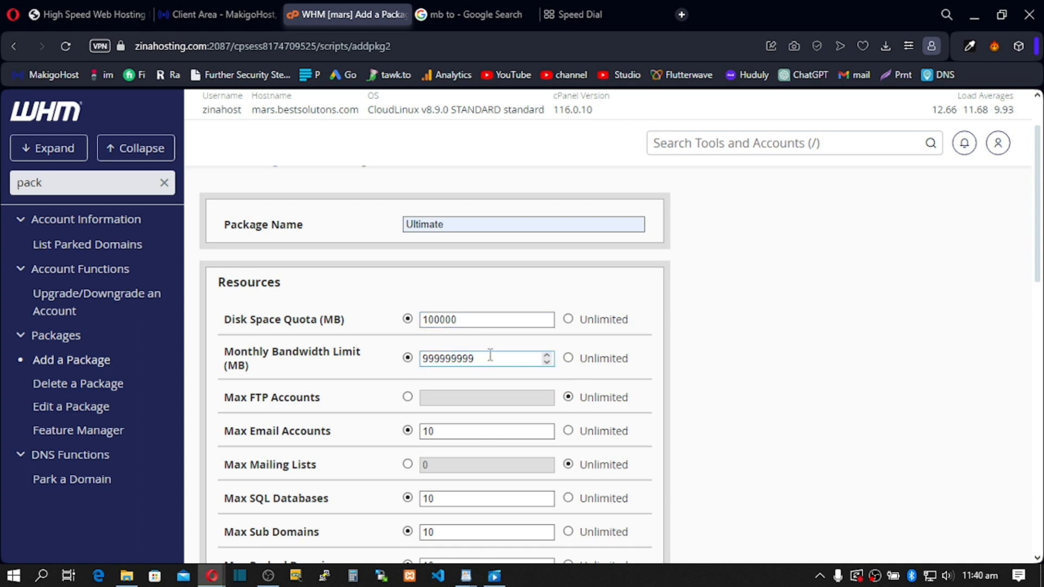
# Copy 999999999 from the bandwidth limit into the disk space quota.
pyautogui.moveTo(475, 324); pyautogui.dragTo(407, 326)
pyautogui.moveTo(478, 360); pyautogui.dragTo(374, 371)
pyautogui.hotkey('ctrl', 'c')
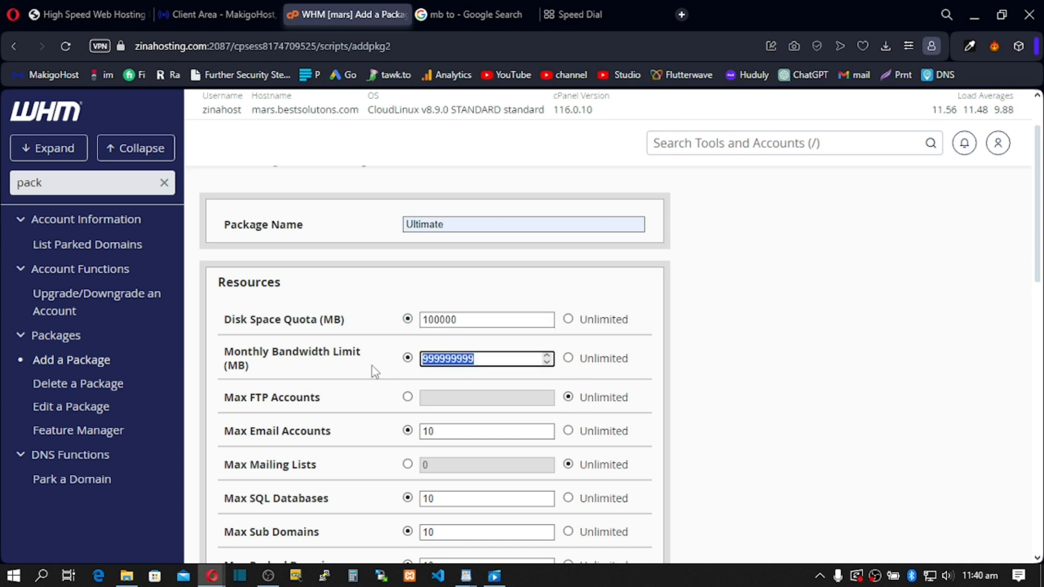
pyautogui.moveTo(478, 320); pyautogui.dragTo(338, 321)
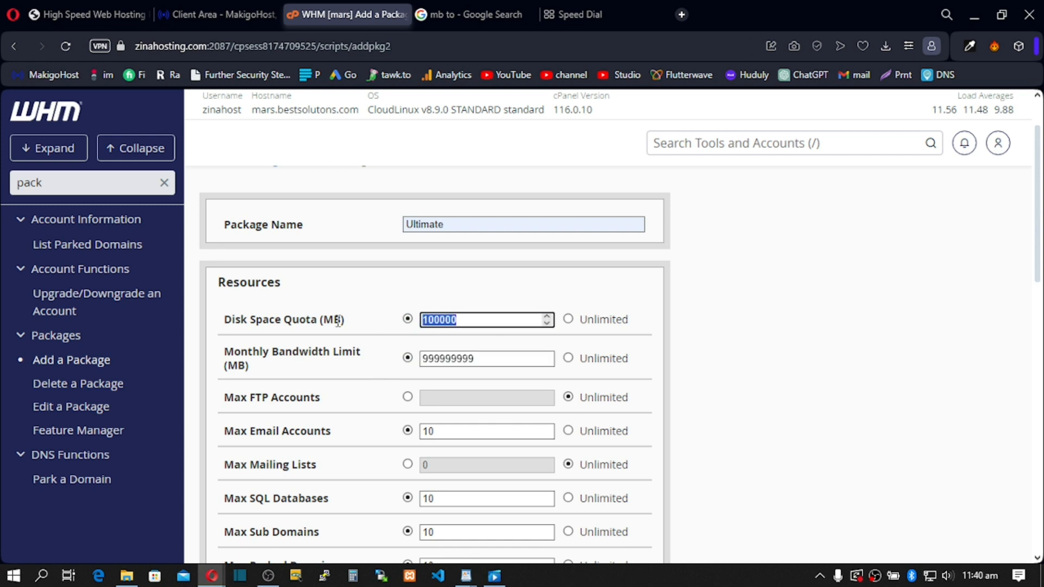
pyautogui.hotkey('ctrl', 'v')
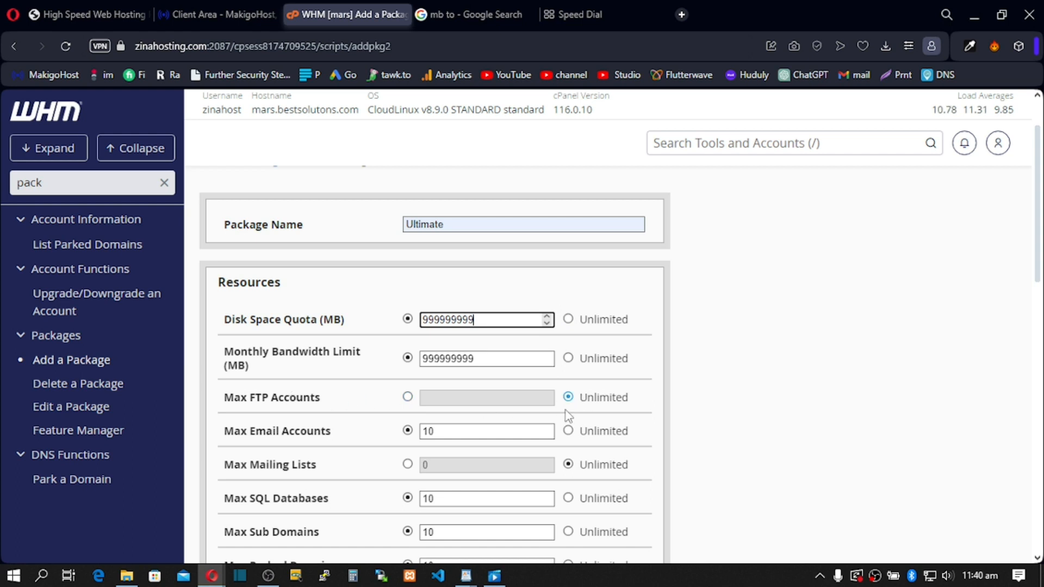
# Toggle email accounts to unlimited and back, keeping a numeric limit.
pyautogui.click(568, 430)
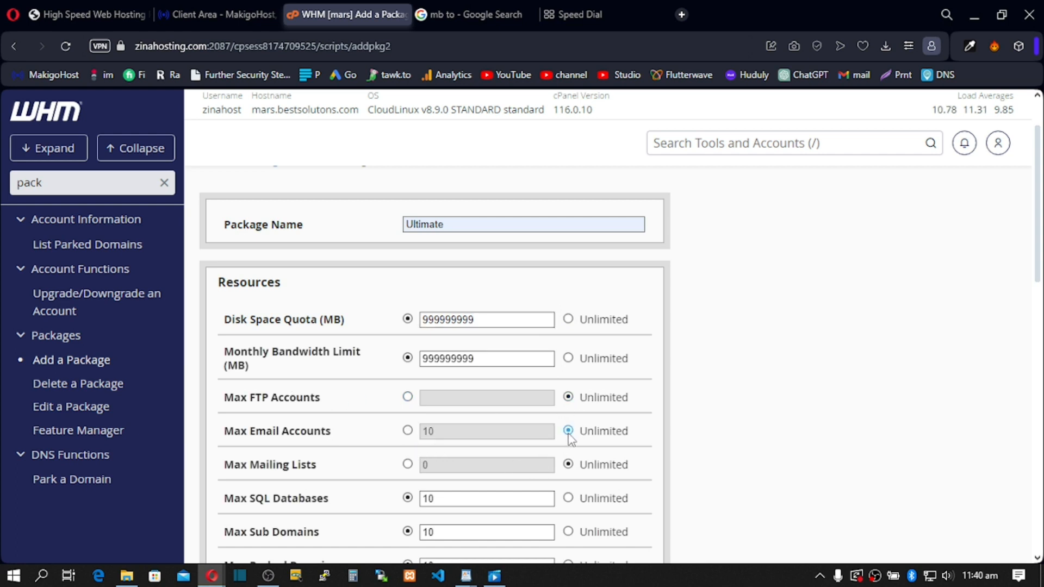
pyautogui.click(478, 438)
pyautogui.moveTo(440, 428); pyautogui.dragTo(426, 431)
pyautogui.click(444, 429)
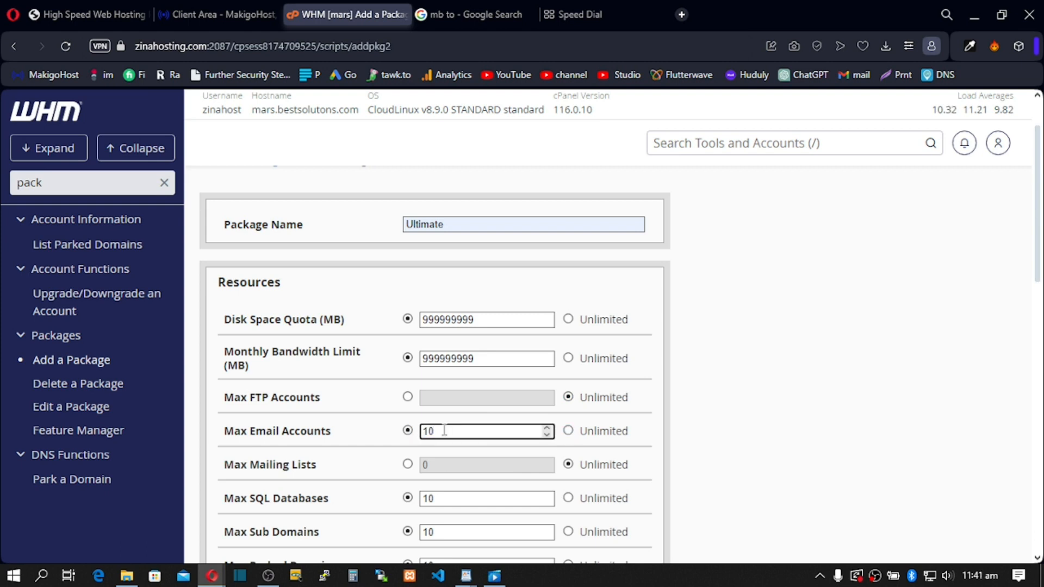
pyautogui.scroll(-1, 449, 468)
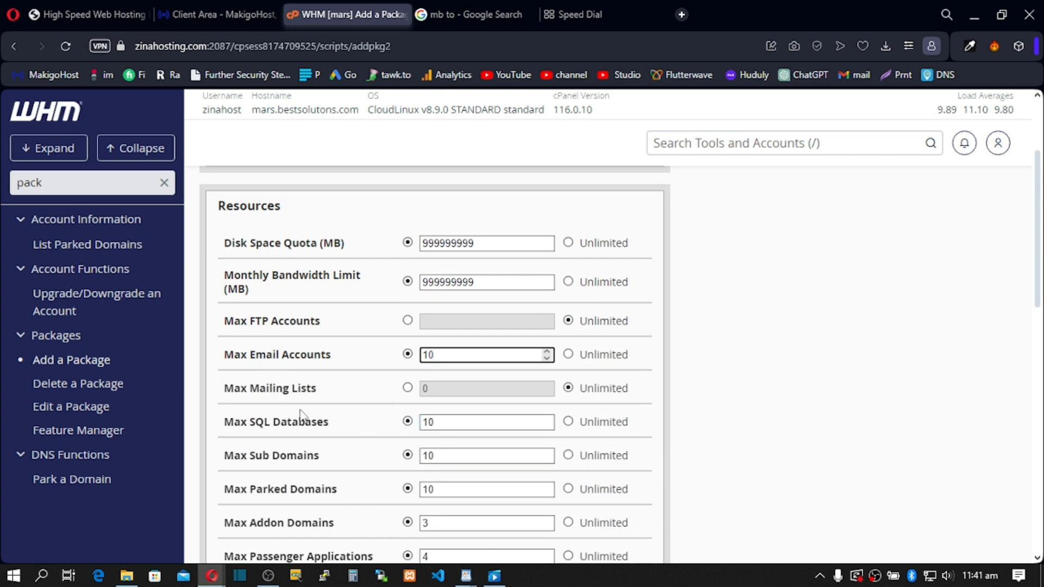
# Set Max Email Accounts, SQL Databases, Sub Domains and Parked Domains to 15 each.
pyautogui.moveTo(441, 359); pyautogui.dragTo(422, 361)
pyautogui.write('1')
pyautogui.moveTo(468, 425); pyautogui.dragTo(413, 423)
pyautogui.write('15')
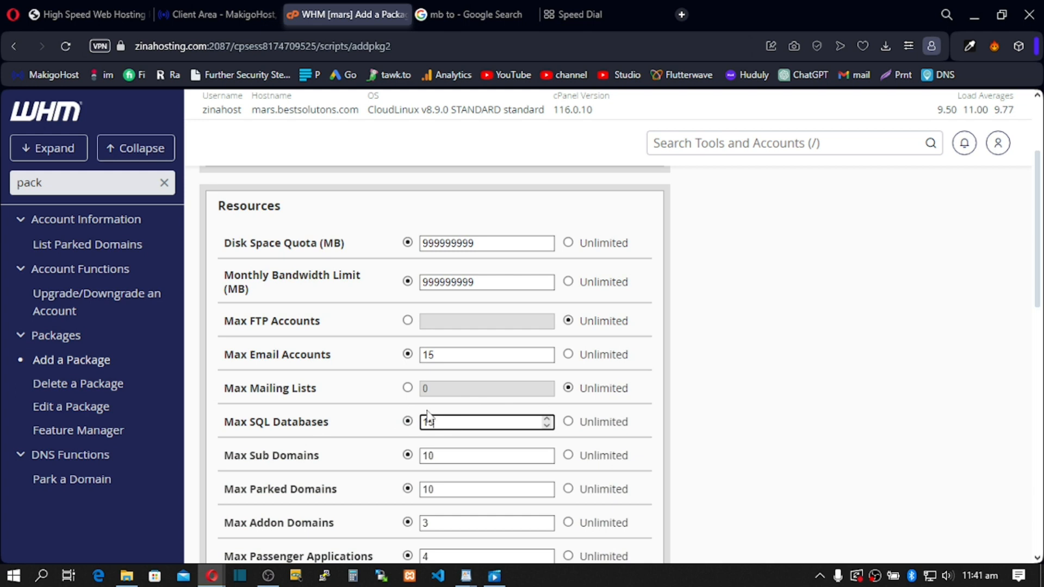
pyautogui.moveTo(455, 456); pyautogui.dragTo(421, 454)
pyautogui.write('1')
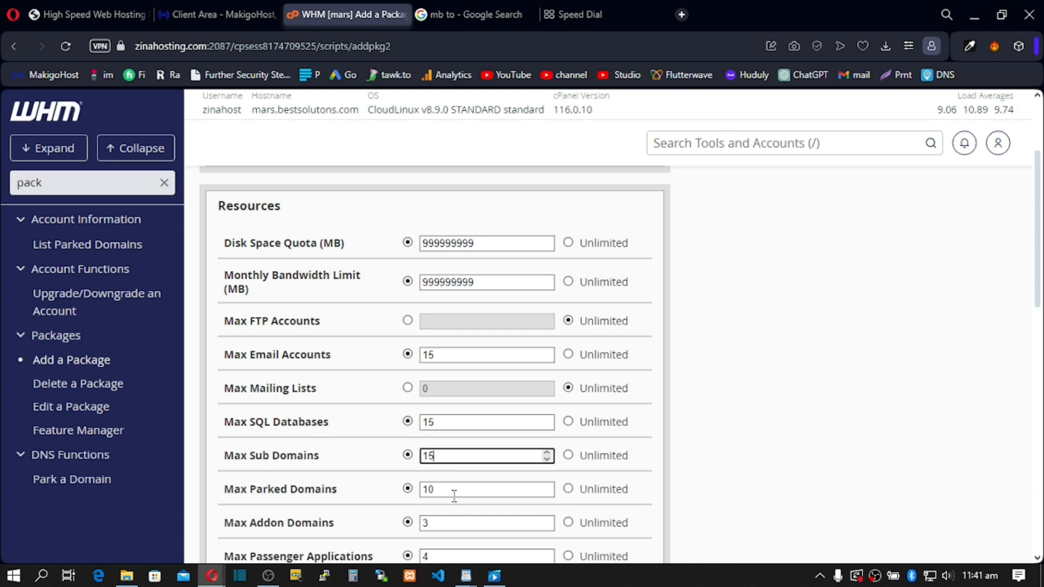
pyautogui.moveTo(452, 489); pyautogui.dragTo(420, 490)
pyautogui.write('15')
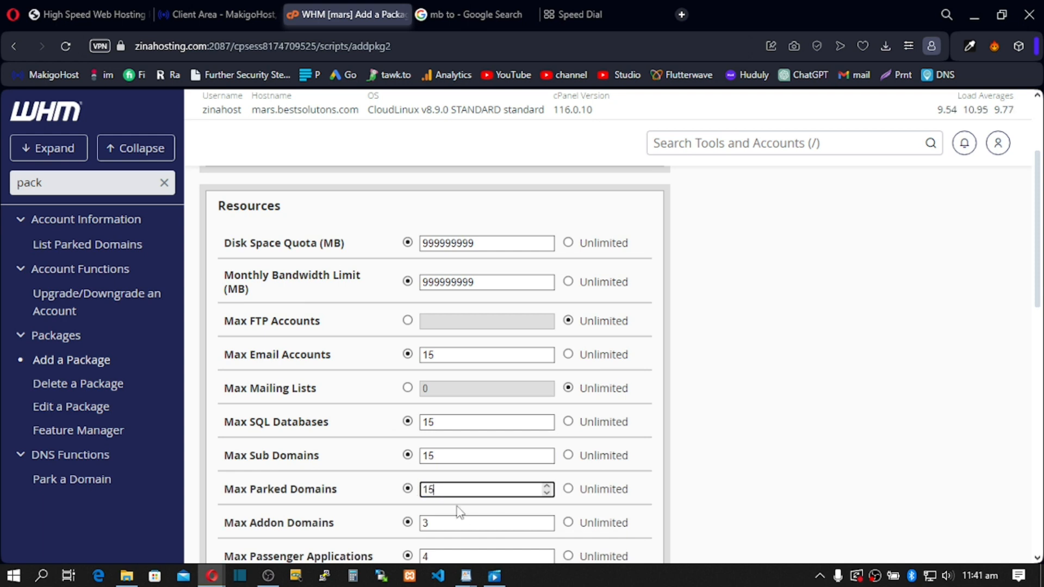
# Set Max Addon Domains to 5 after checking the Ultimate plan on the pricing page.
pyautogui.moveTo(458, 520); pyautogui.dragTo(421, 523)
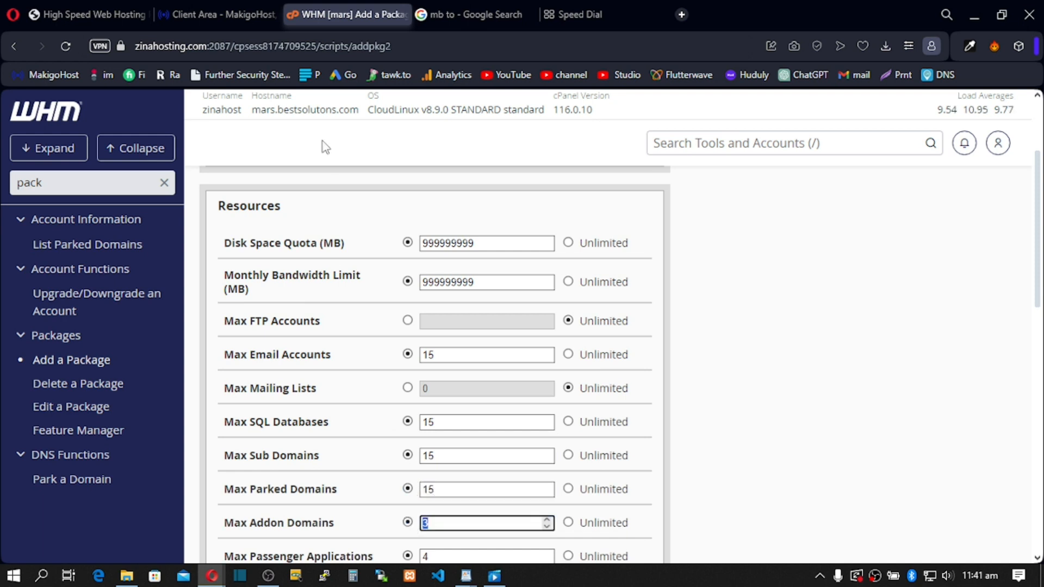
pyautogui.click(130, 10)
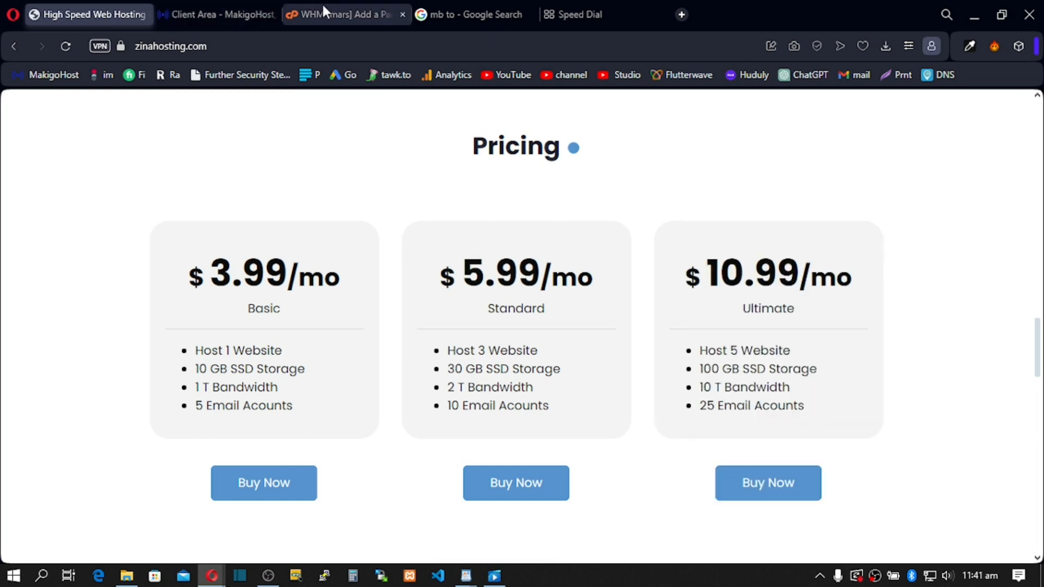
pyautogui.click(326, 12)
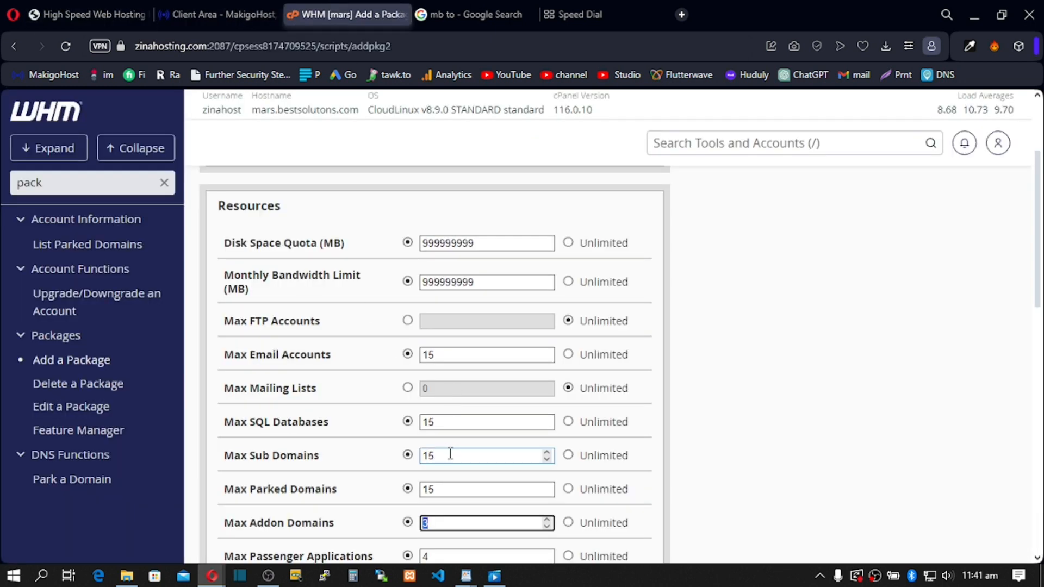
pyautogui.write('5')
pyautogui.scroll(-3, 443, 501)
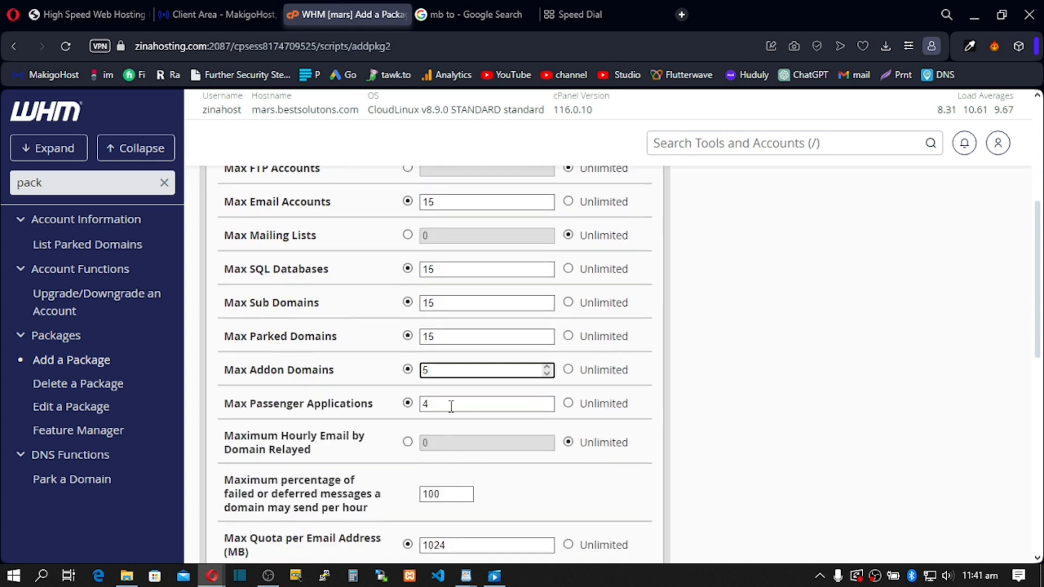
pyautogui.scroll(-2, 457, 452)
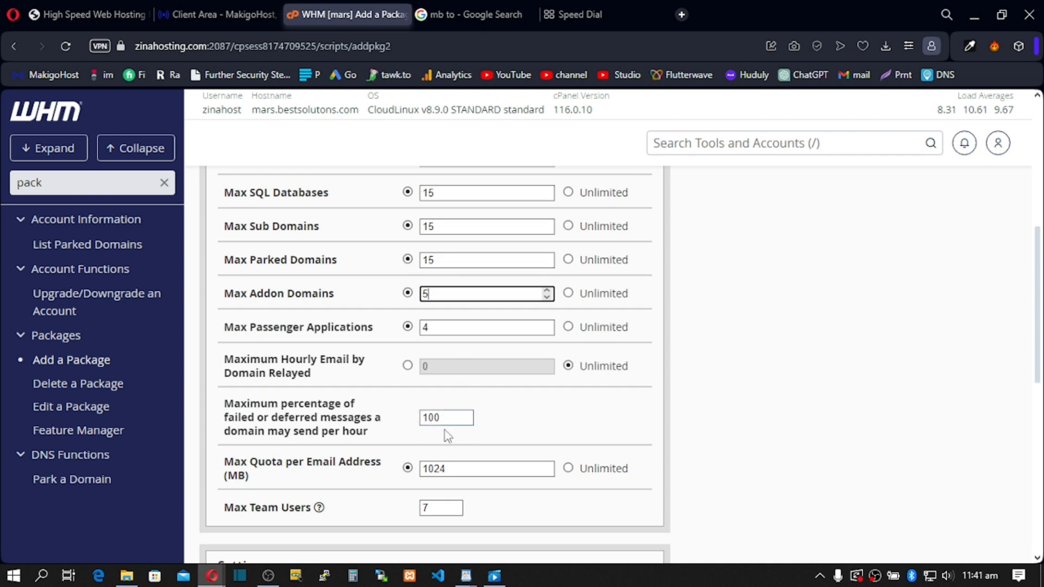
# Set the Max Quota per Email Address to 2048 MB.
pyautogui.click(428, 470)
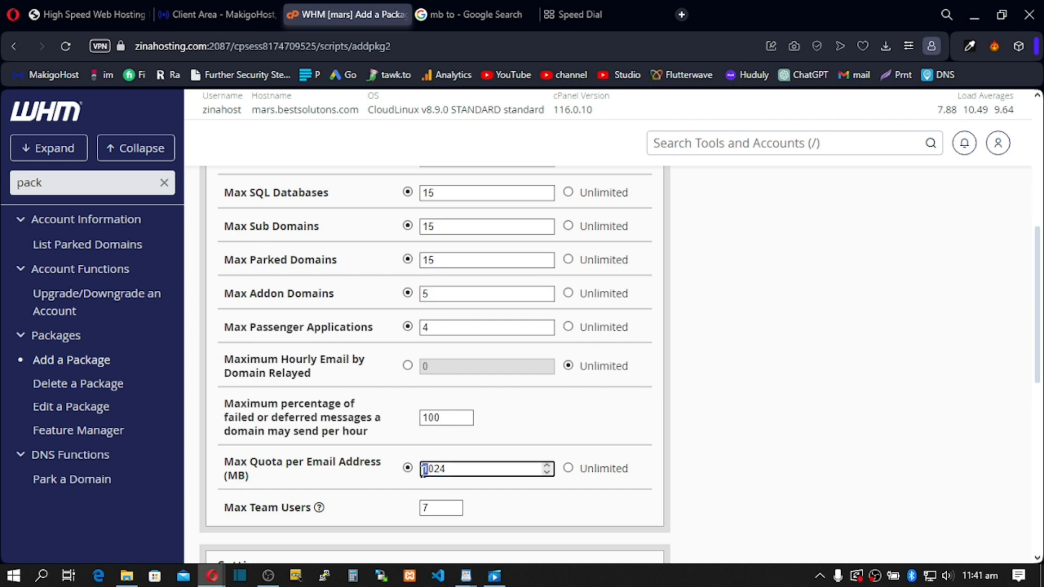
pyautogui.moveTo(454, 468); pyautogui.dragTo(442, 469)
pyautogui.scroll(-1, 500, 463)
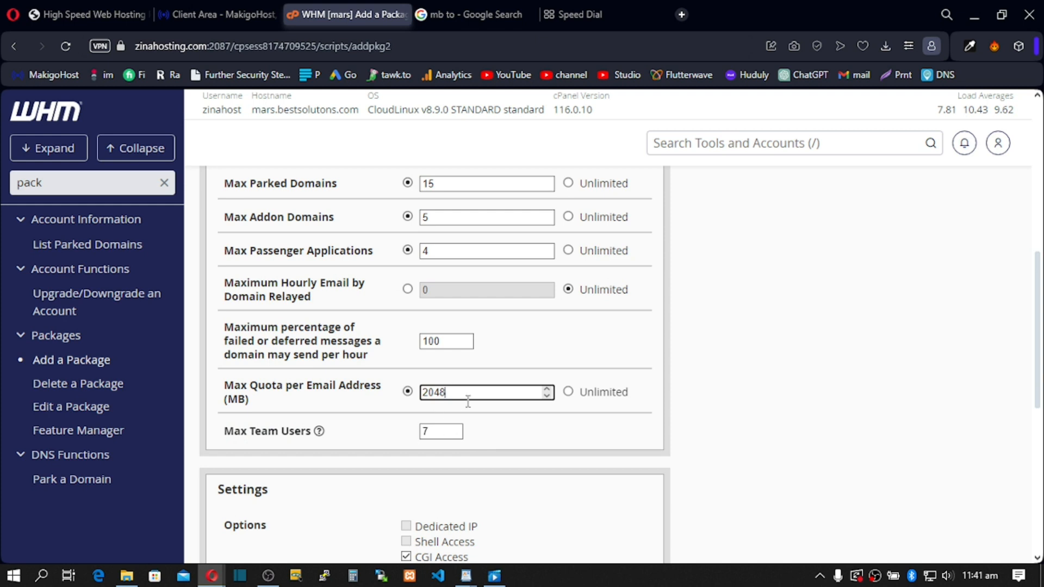
pyautogui.scroll(-2, 477, 424)
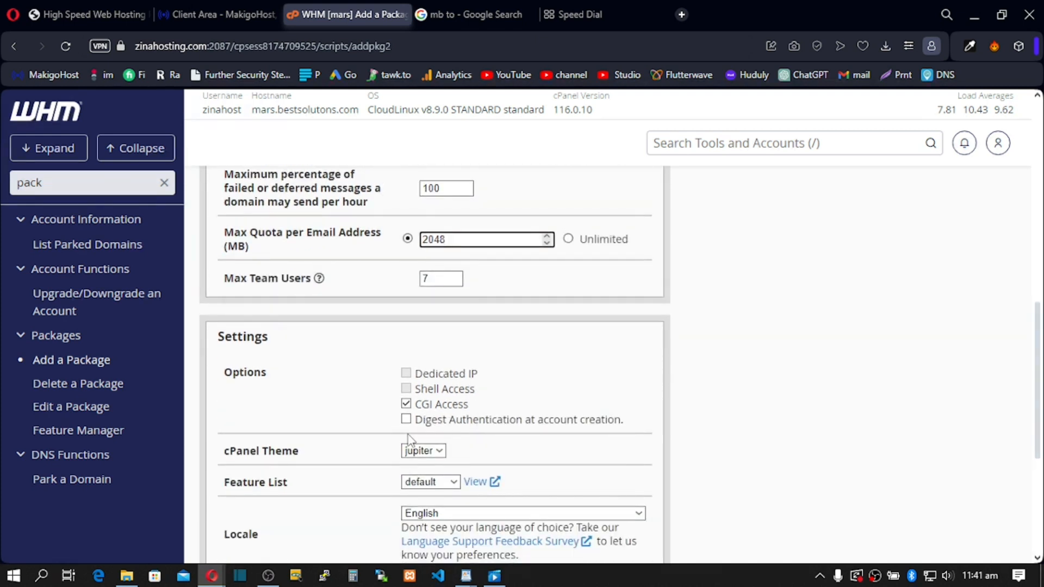
pyautogui.scroll(-2, 409, 435)
pyautogui.scroll(-2, 409, 440)
# Save the Ultimate package and go to the Edit a Package page.
pyautogui.click(268, 439)
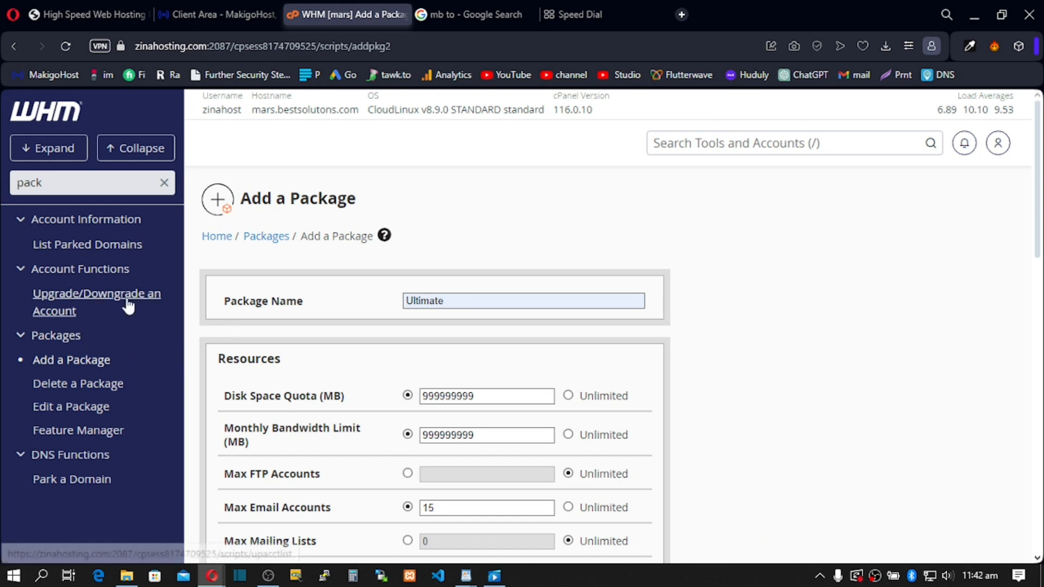
pyautogui.doubleClick(97, 179)
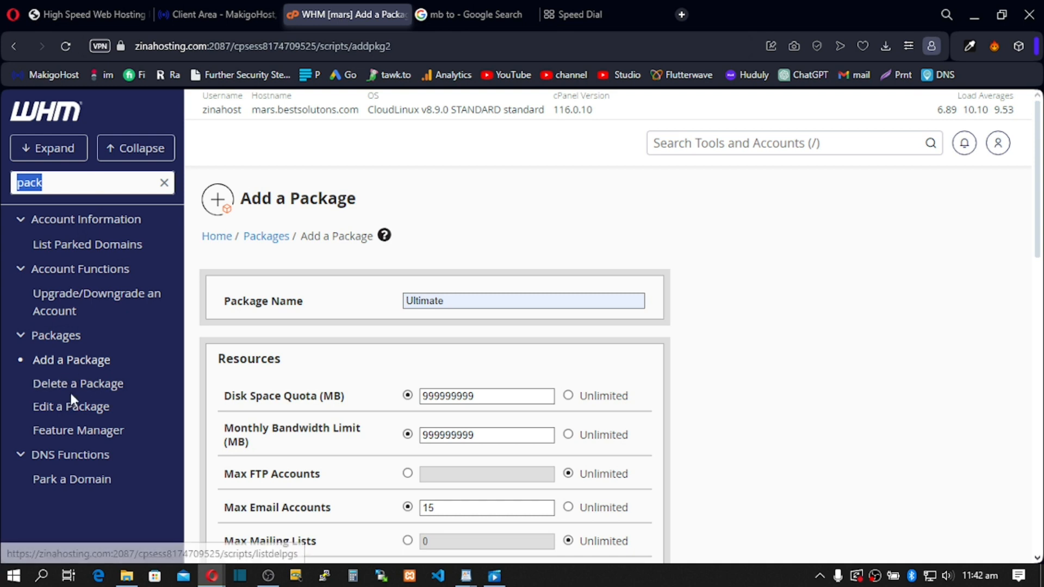
pyautogui.click(69, 412)
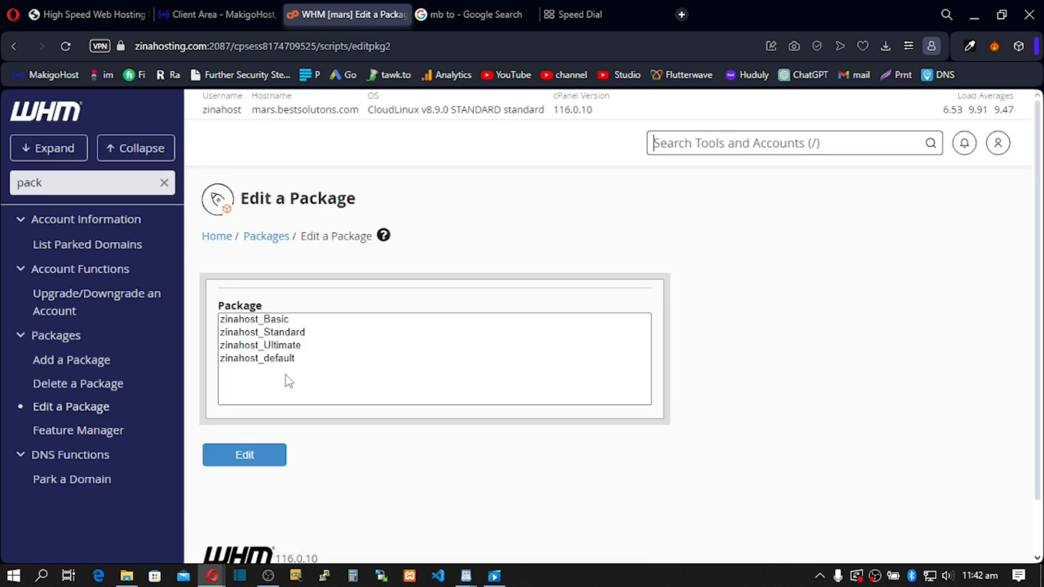
# Look through the package list and select zinahost_Basic.
pyautogui.click(276, 321)
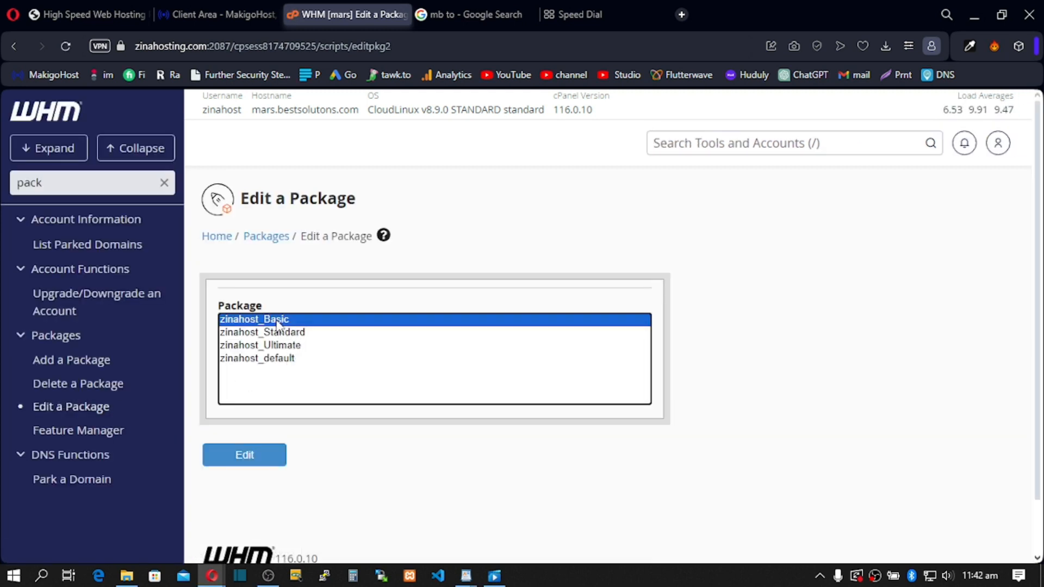
pyautogui.click(277, 334)
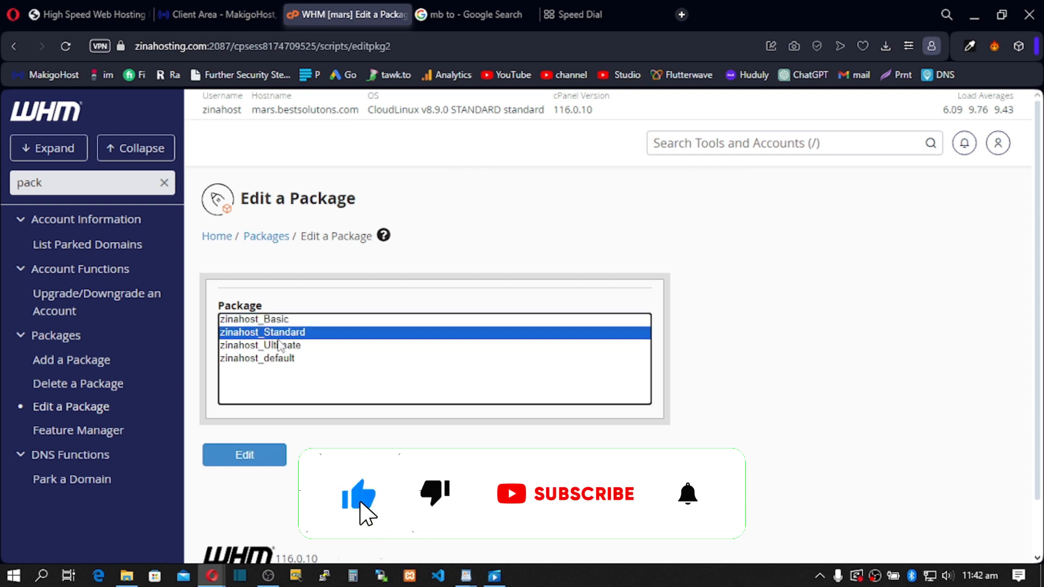
pyautogui.click(279, 349)
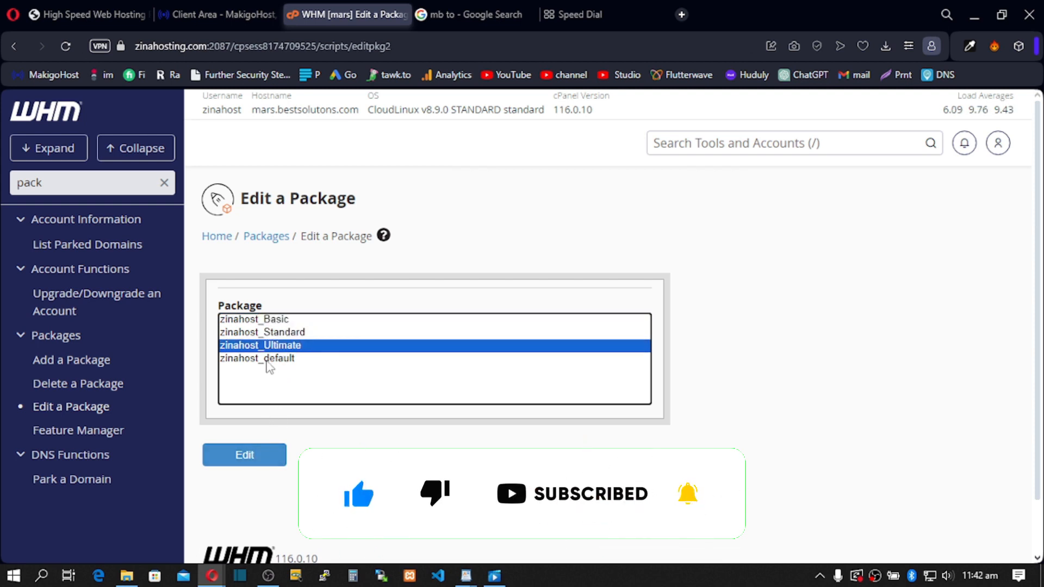
pyautogui.click(265, 361)
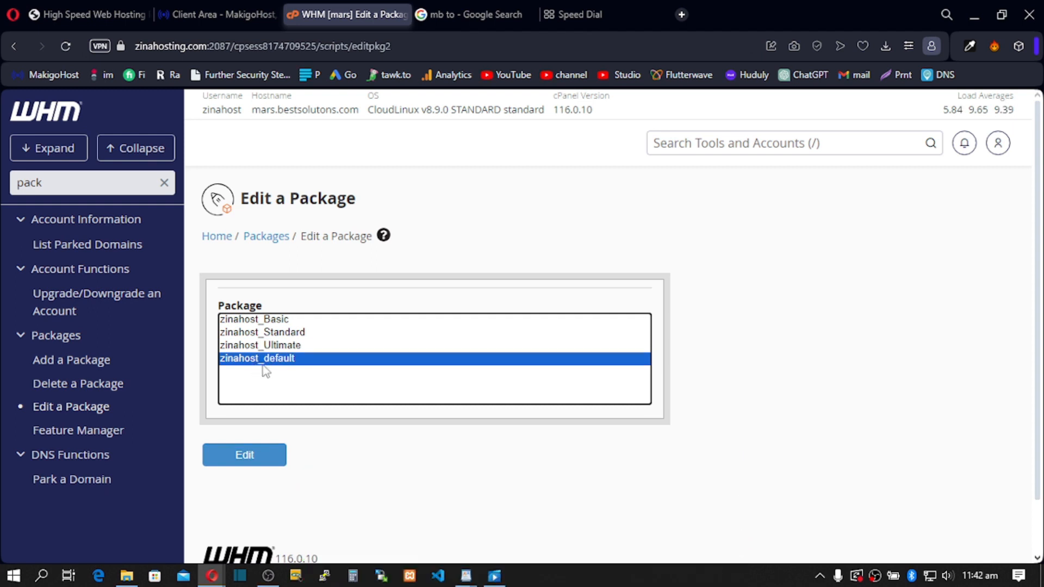
pyautogui.click(284, 347)
pyautogui.click(287, 337)
pyautogui.click(284, 322)
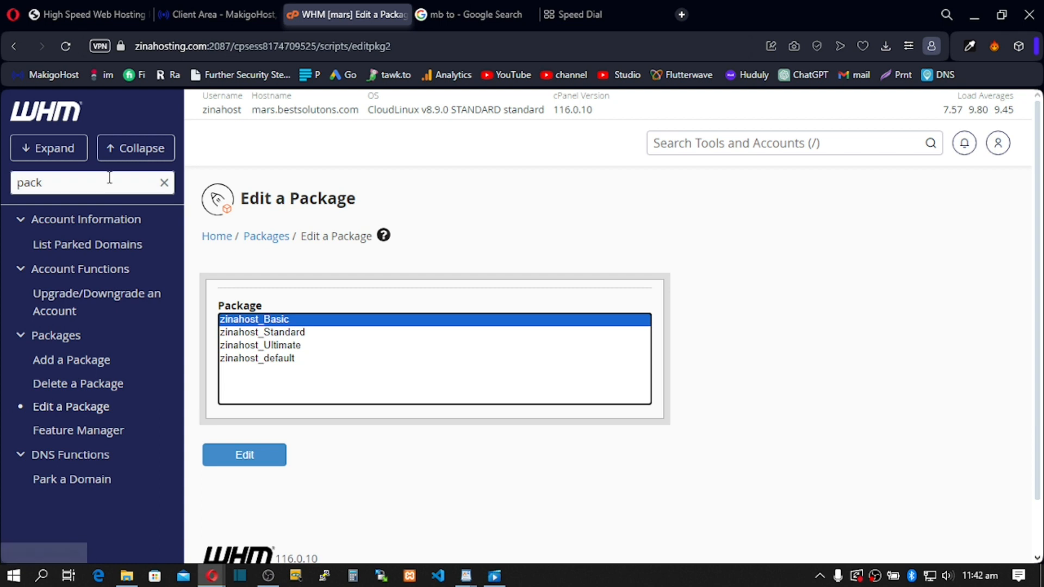
# Search the sidebar for 'cr' and bring up the Create a New Account form.
pyautogui.moveTo(49, 184); pyautogui.dragTo(4, 200)
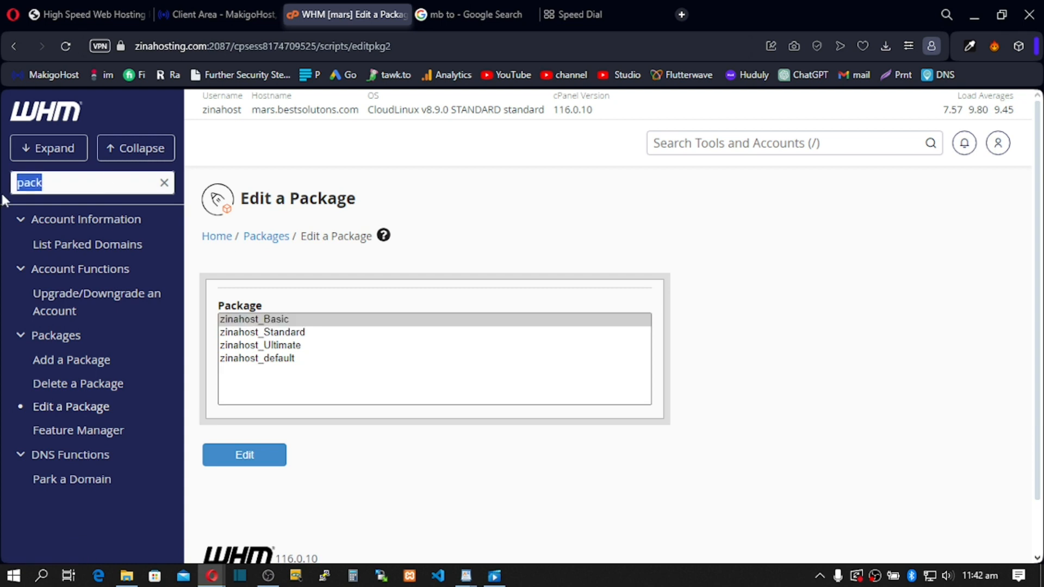
pyautogui.write('cr')
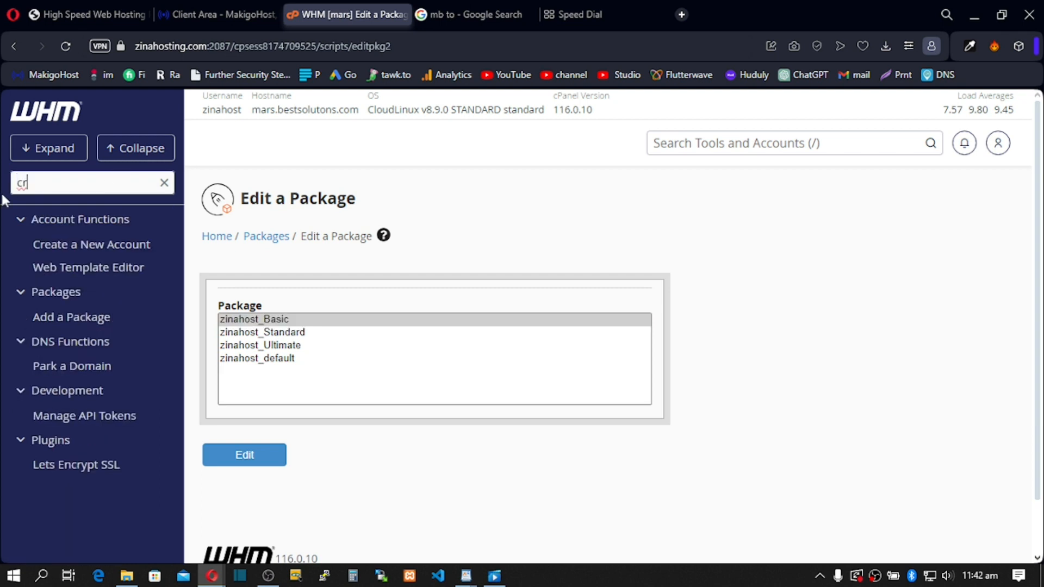
pyautogui.click(85, 245)
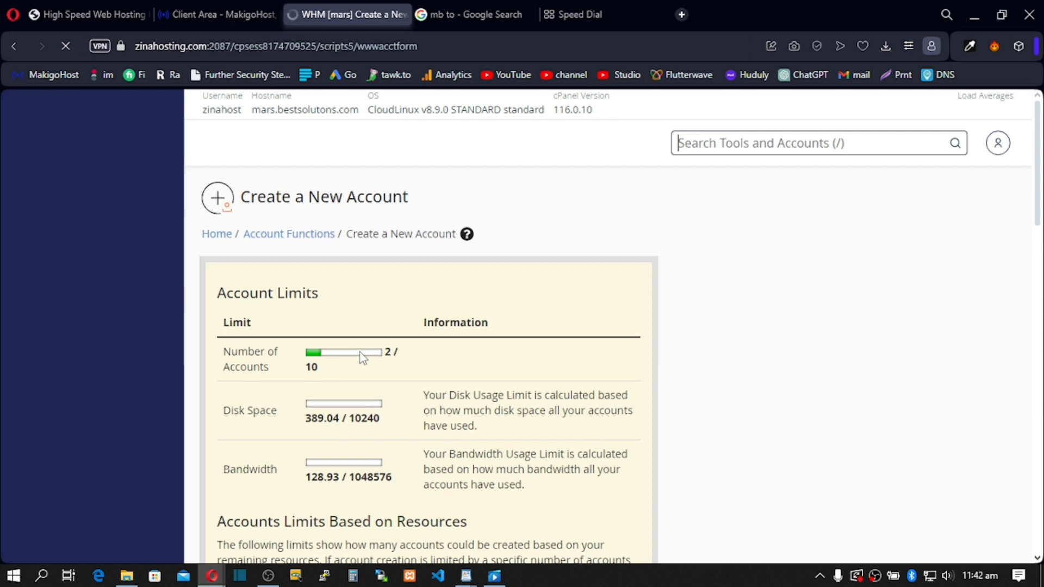
pyautogui.scroll(-3, 364, 359)
pyautogui.scroll(-5, 363, 359)
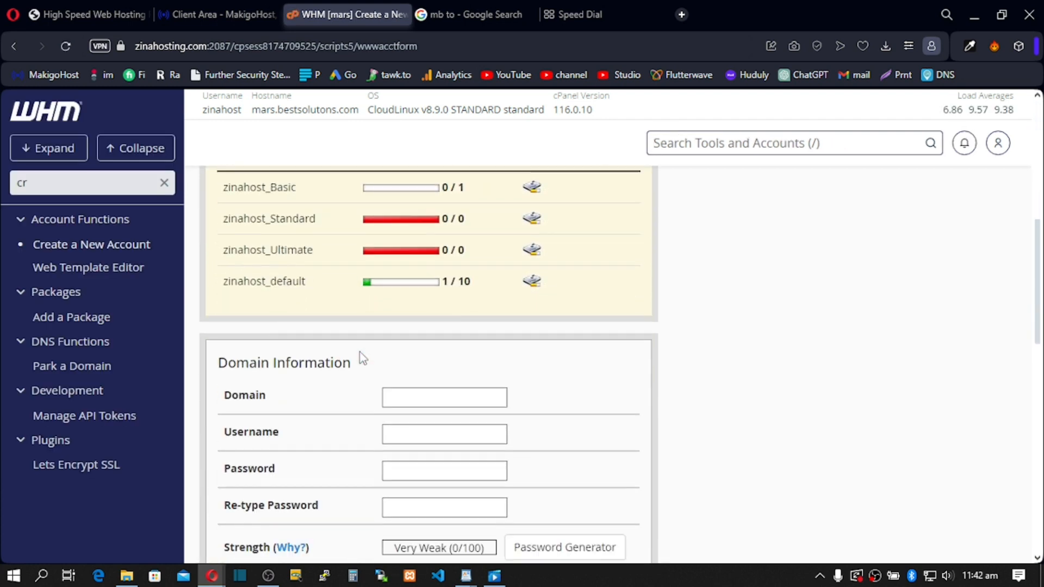
pyautogui.scroll(-1, 363, 359)
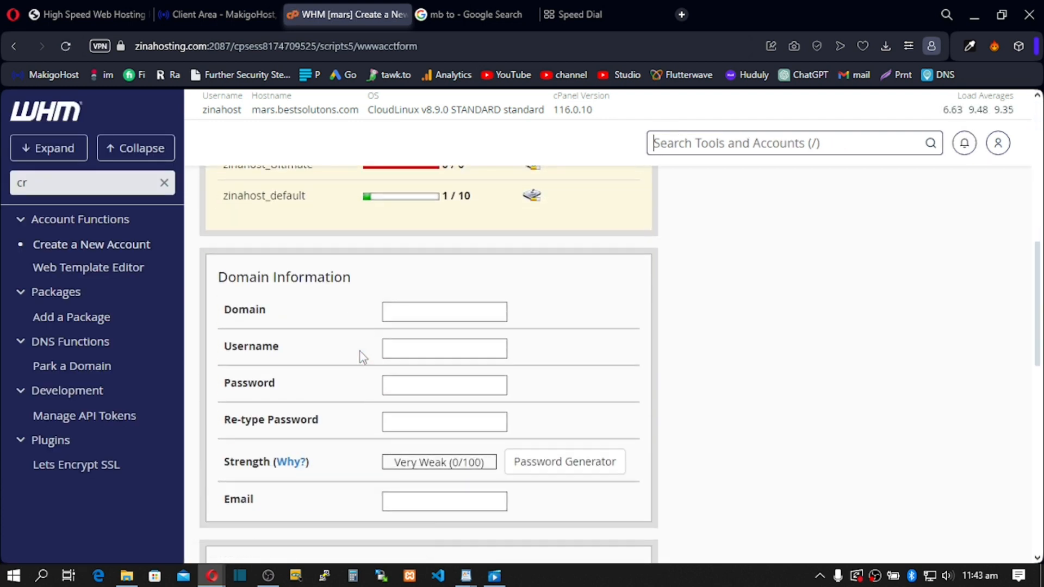
pyautogui.scroll(-1, 360, 352)
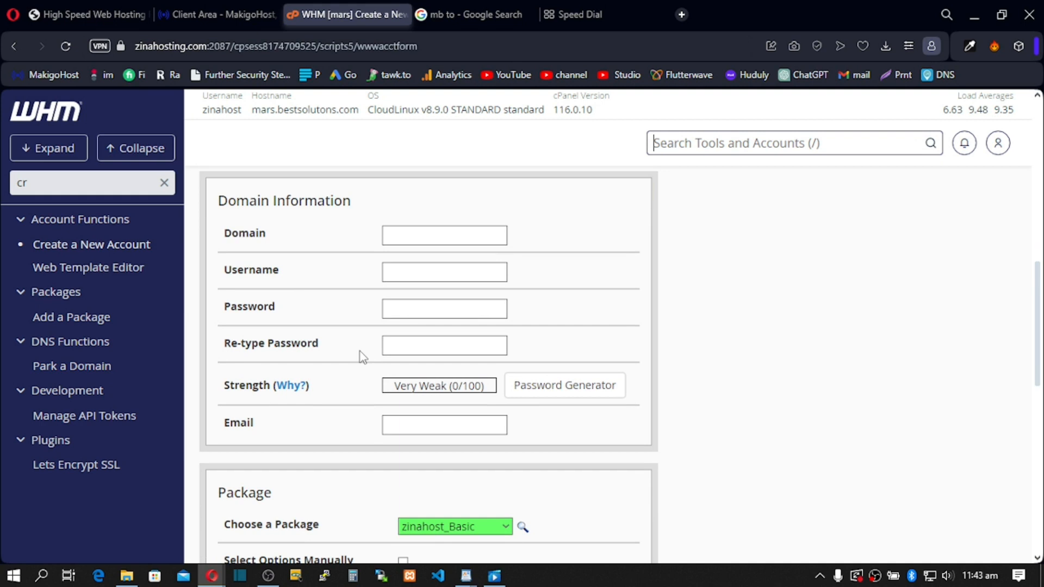
# Confirm zinahost_Basic as the package in the Choose a Package dropdown.
pyautogui.click(419, 228)
pyautogui.click(395, 283)
pyautogui.scroll(-1, 403, 352)
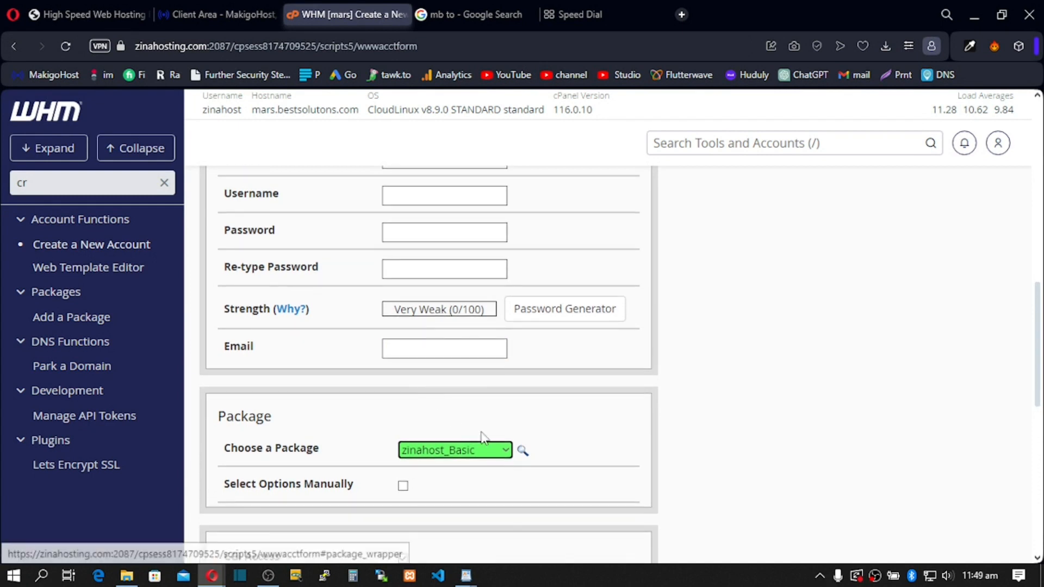
pyautogui.click(507, 456)
pyautogui.click(481, 467)
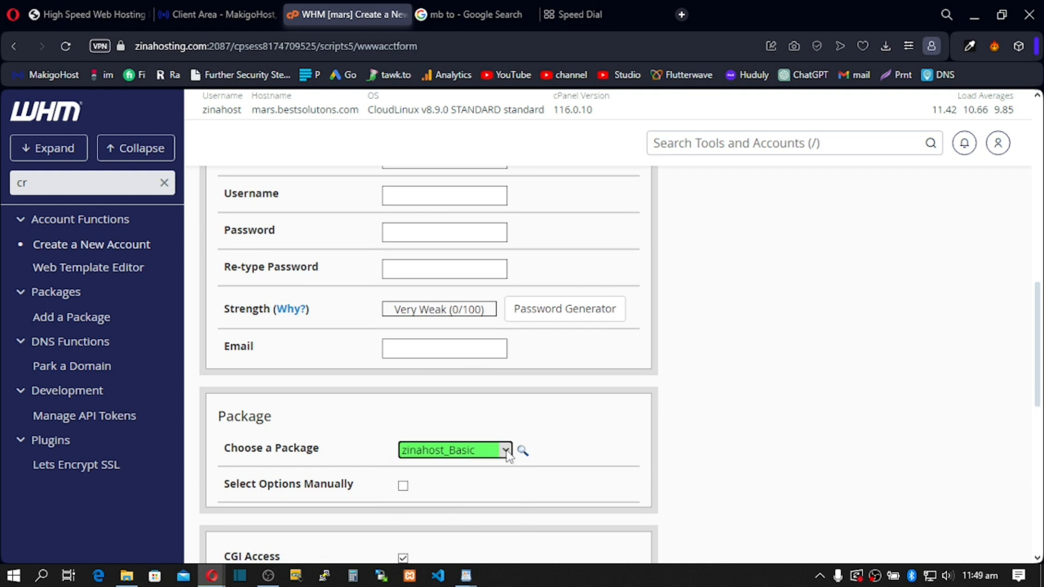
pyautogui.scroll(-7, 456, 468)
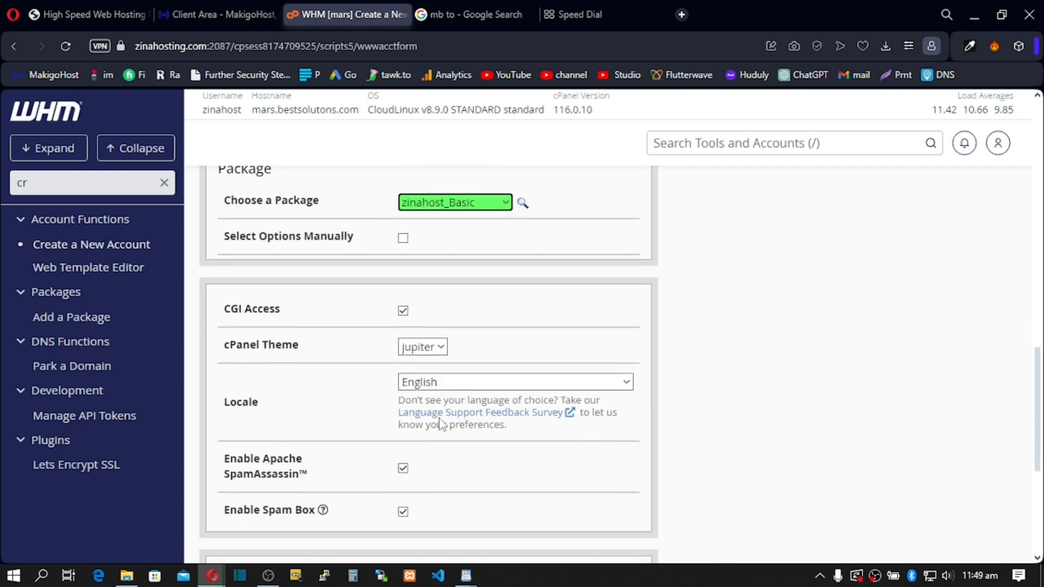
pyautogui.scroll(-2, 442, 425)
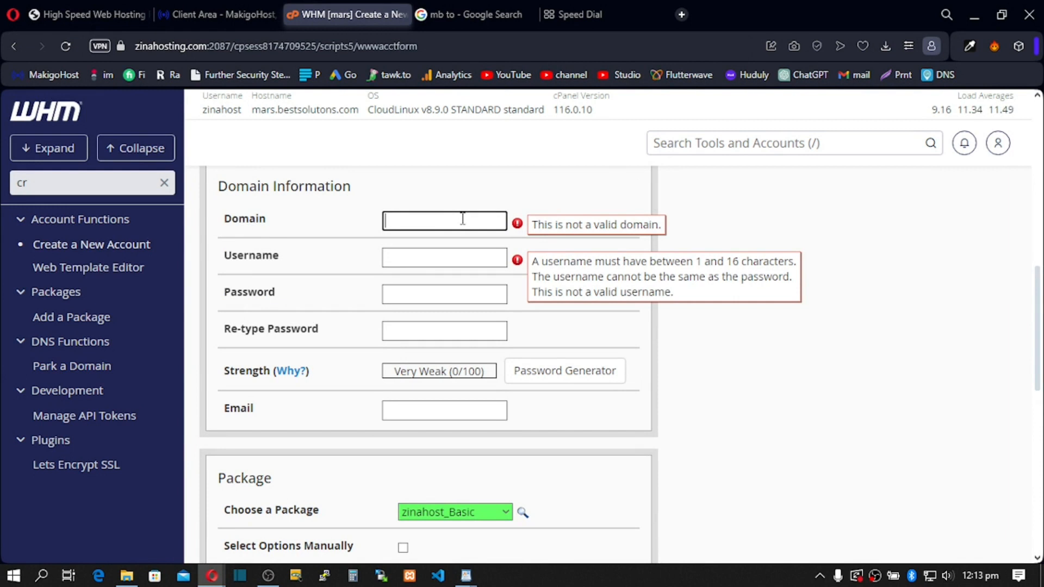
# Enter domain dongbontest.com and accept the auto-filled username dongbontest.
pyautogui.write('dongbontest.com')
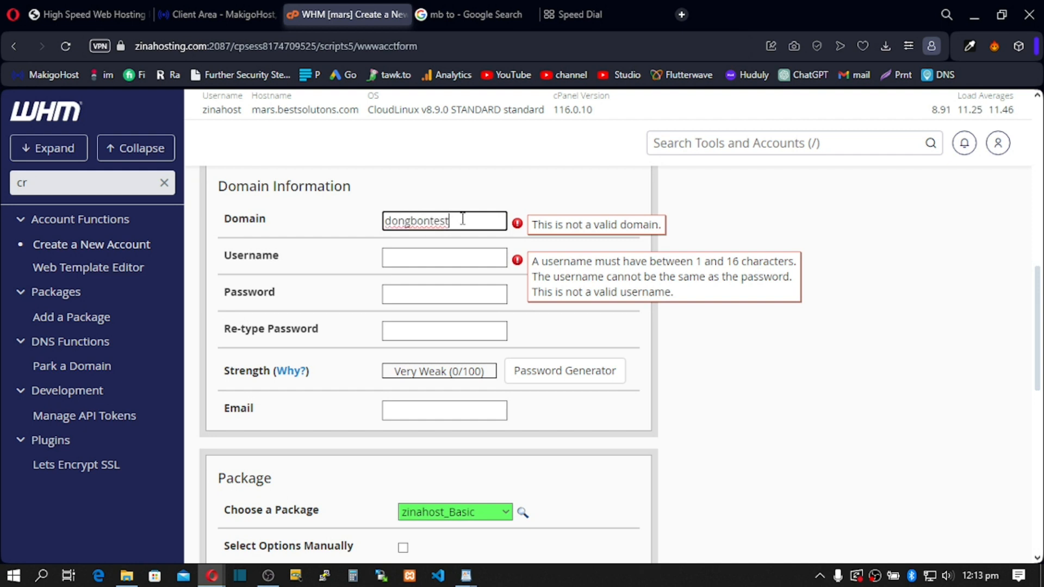
pyautogui.click(402, 259)
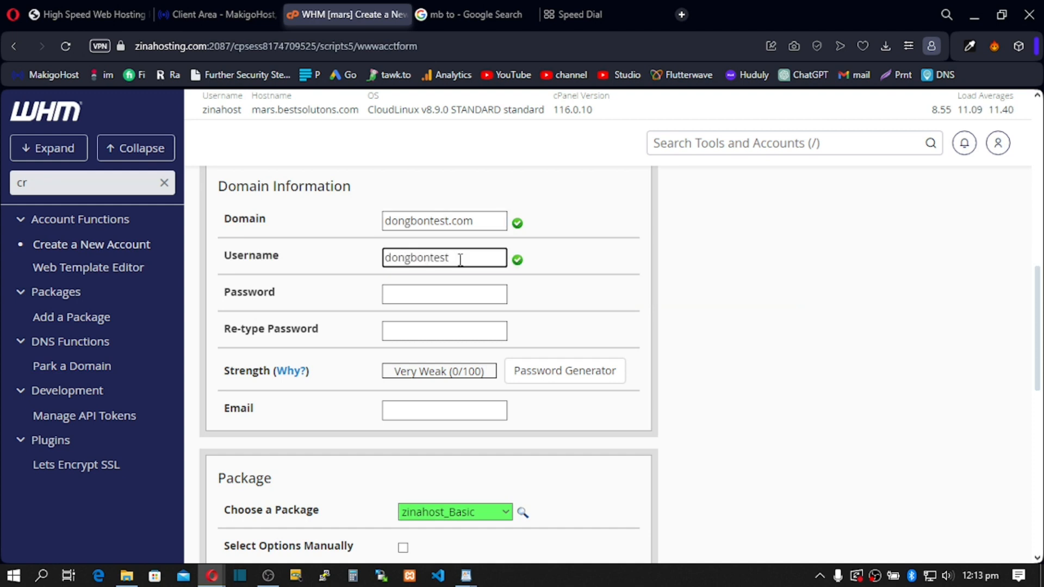
pyautogui.moveTo(459, 258); pyautogui.dragTo(379, 265)
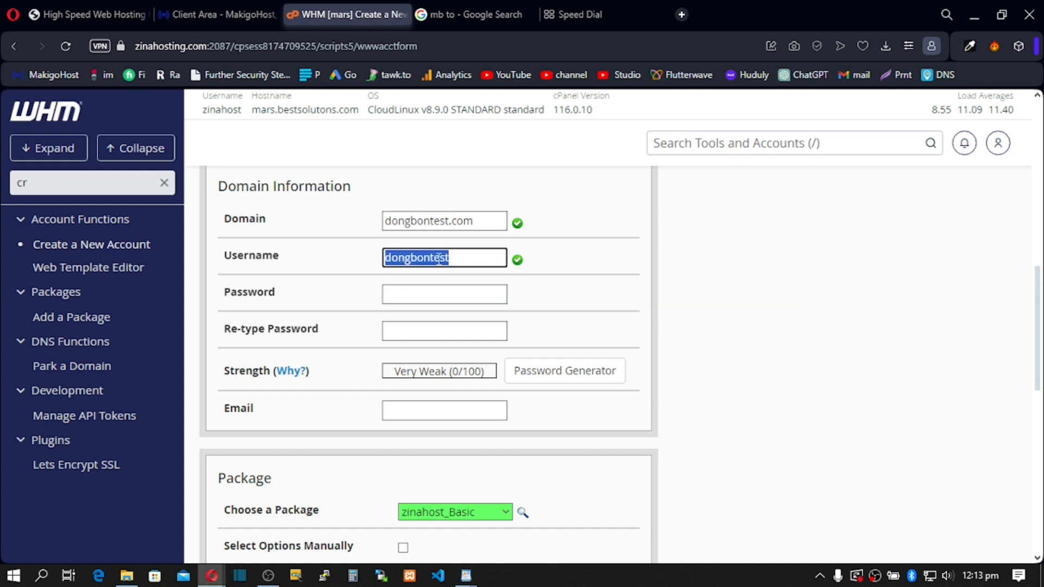
# Paste the account password into both Password and Re-type Password.
pyautogui.click(426, 296)
pyautogui.hotkey('ctrl', 'v')
pyautogui.click(421, 331)
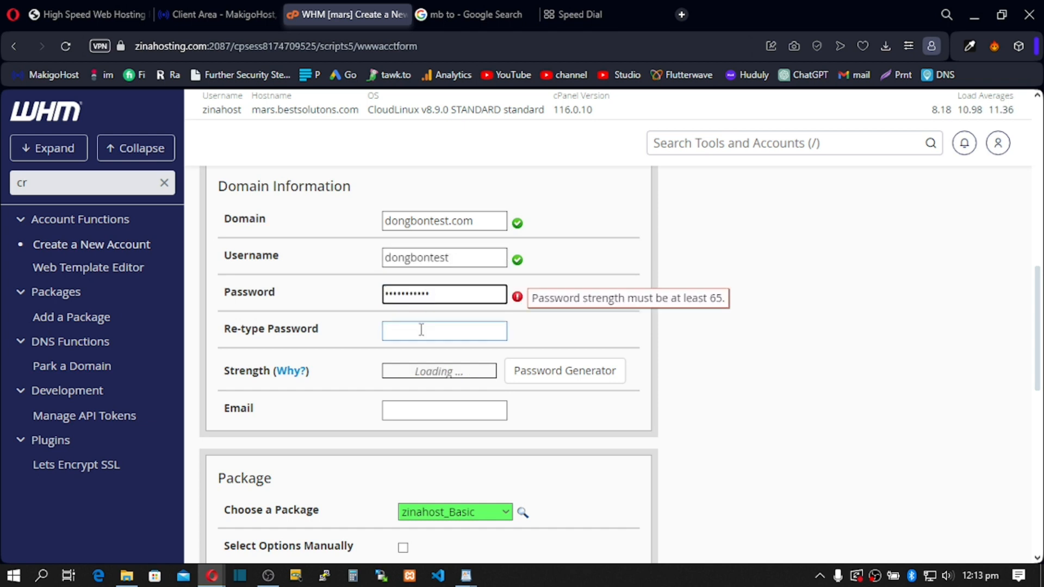
pyautogui.click(422, 330)
pyautogui.hotkey('ctrl', 'v')
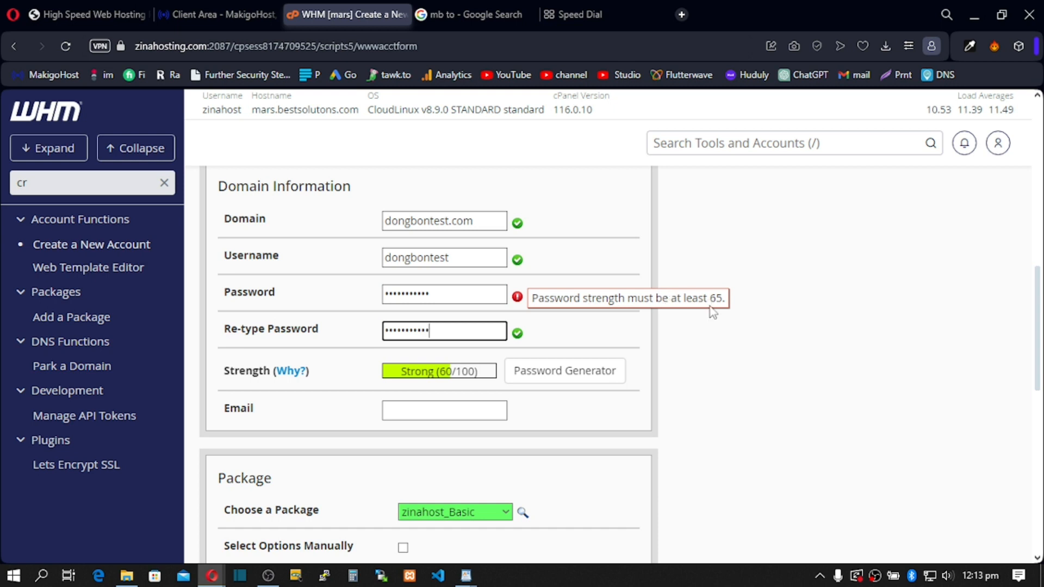
# Lengthen both password entries until the meter rates it Very Strong (95/100).
pyautogui.click(433, 296)
pyautogui.click(433, 296)
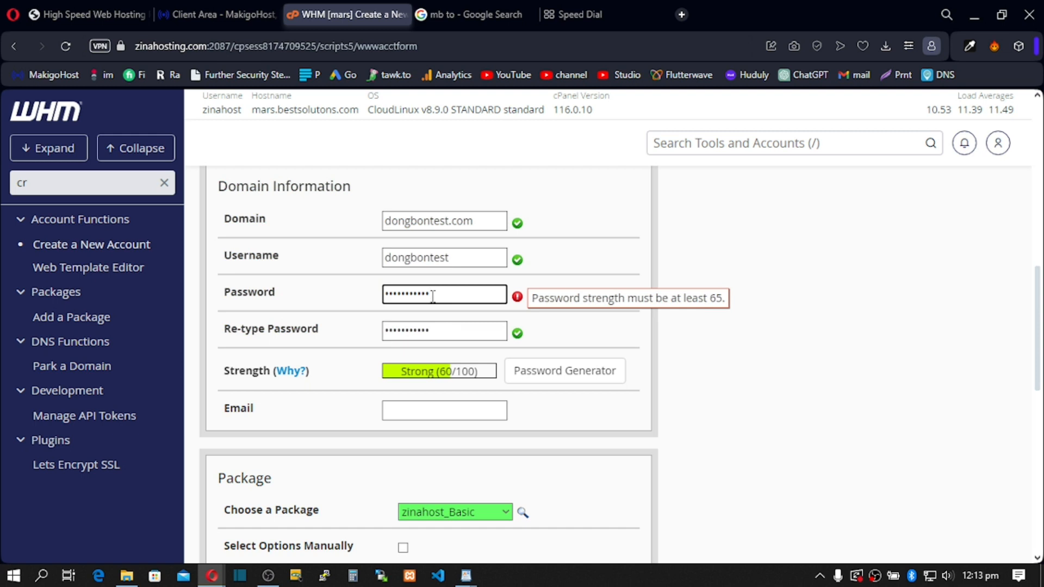
pyautogui.write('***')
pyautogui.click(442, 326)
pyautogui.click(442, 331)
pyautogui.write('***')
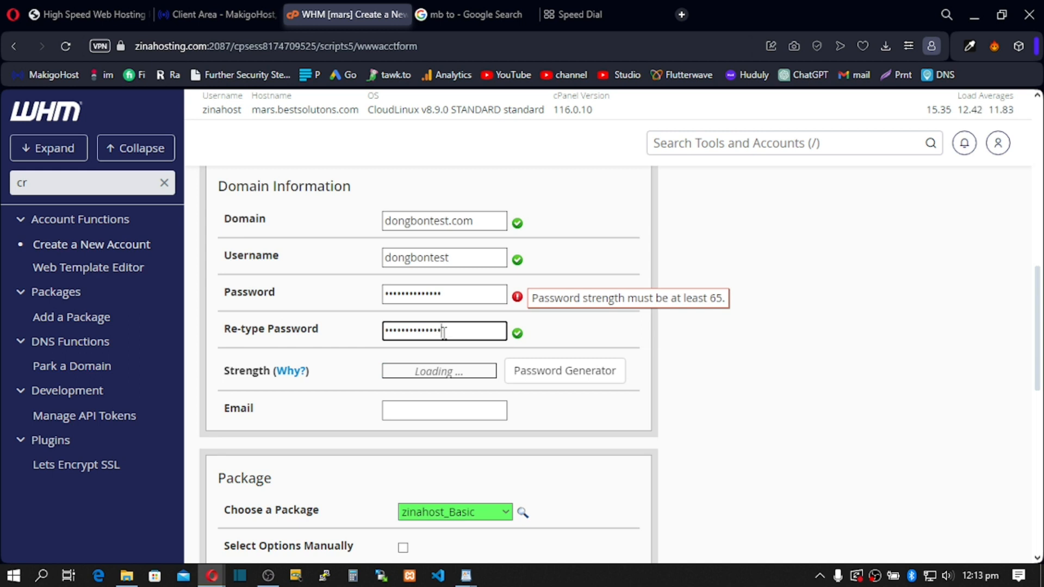
pyautogui.click(500, 292)
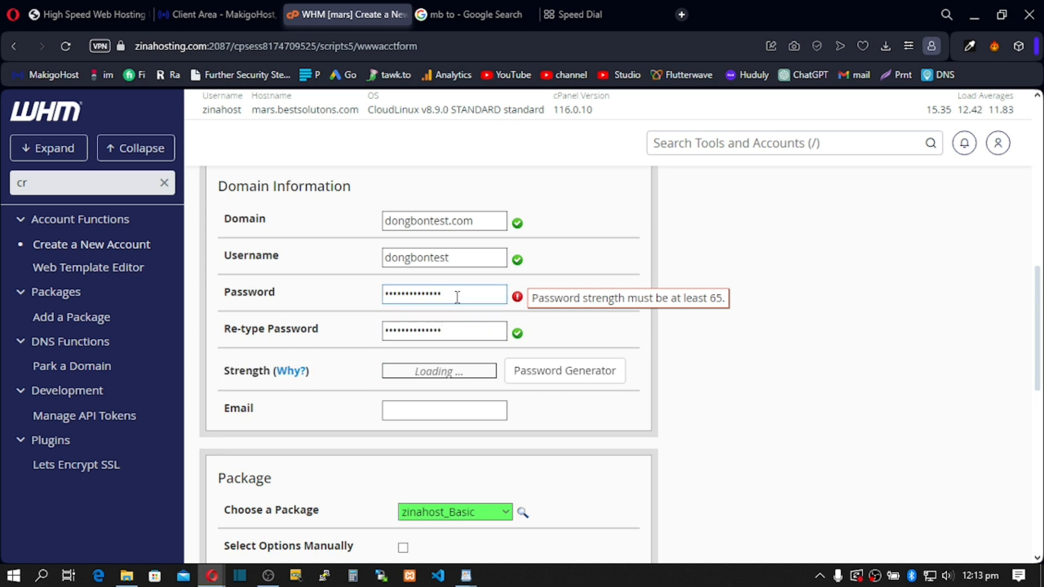
pyautogui.write('1')
pyautogui.click(458, 332)
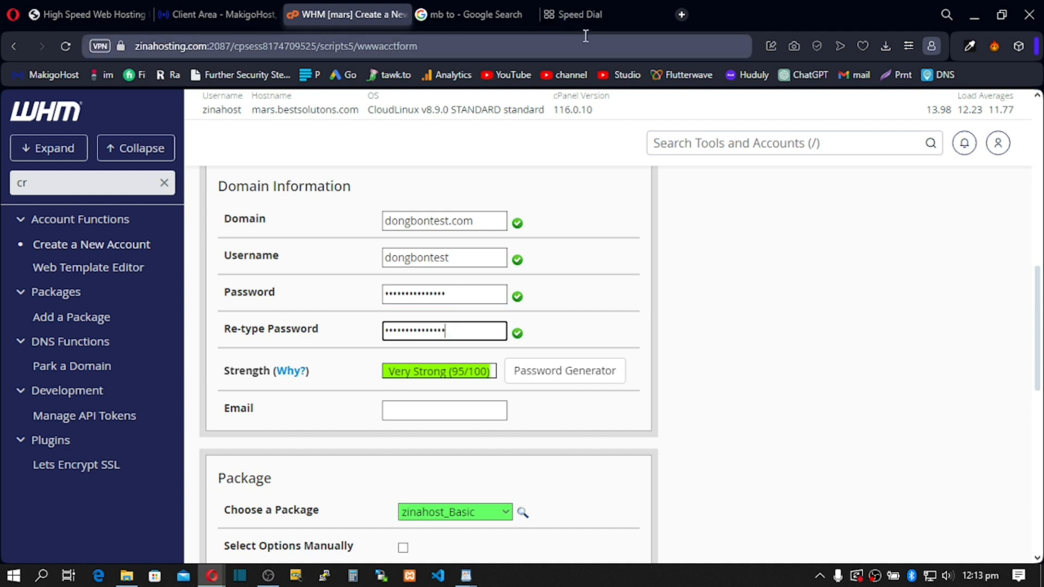
# Draft the password on a blank Speed Dial tab, then return to the form.
pyautogui.click(586, 14)
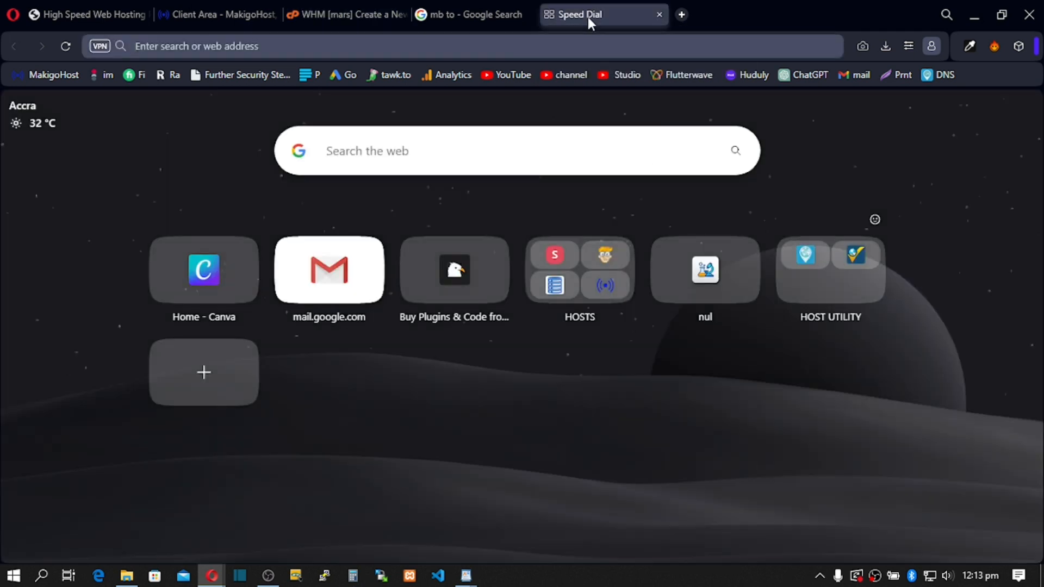
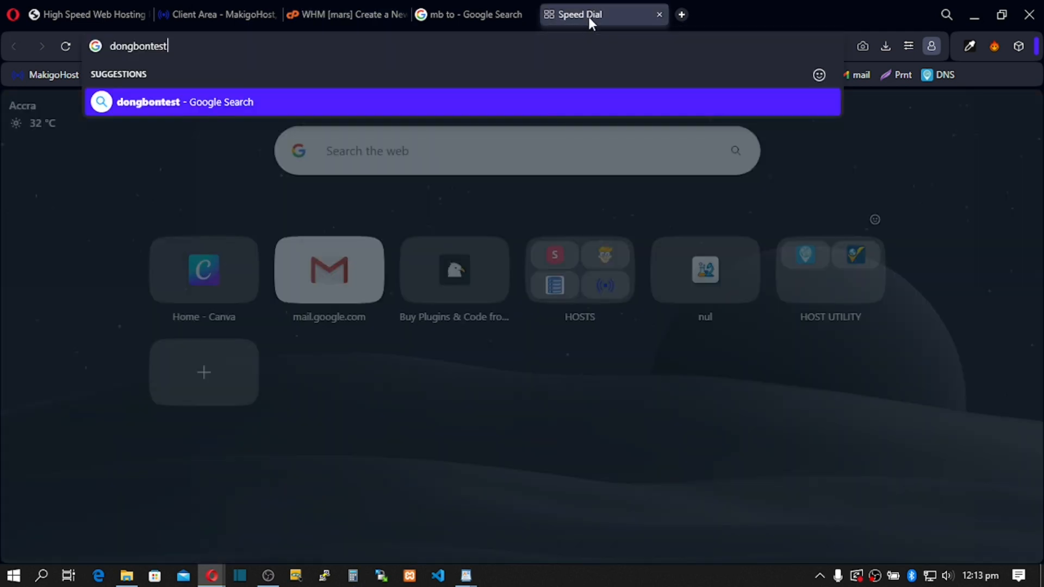
pyautogui.click(338, 6)
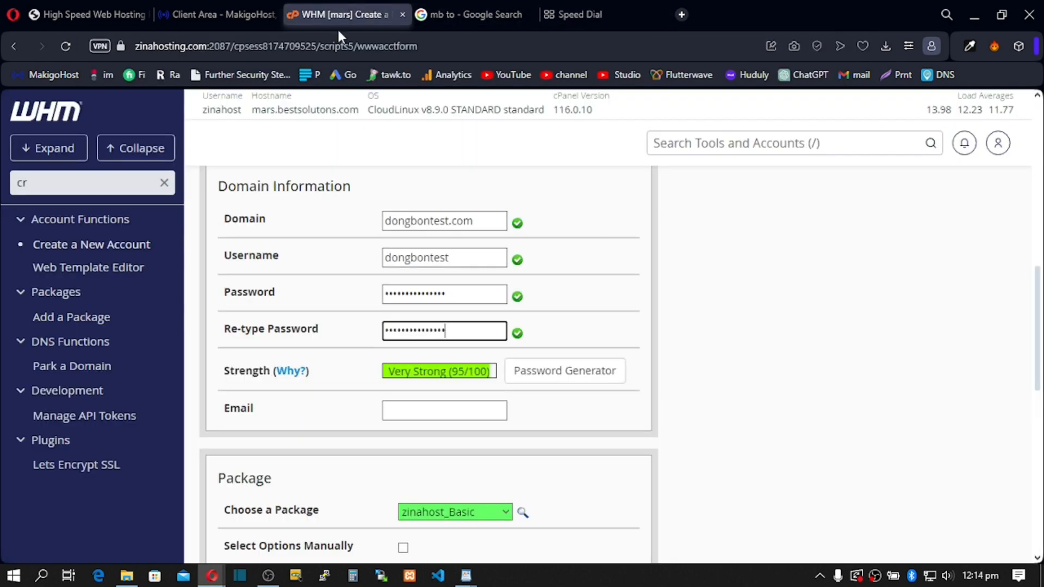
# Fill in the contact's e-mail, keep zinahost_Basic, and submit; creation fails over the password.
pyautogui.click(394, 411)
pyautogui.hotkey('ctrl', 'v')
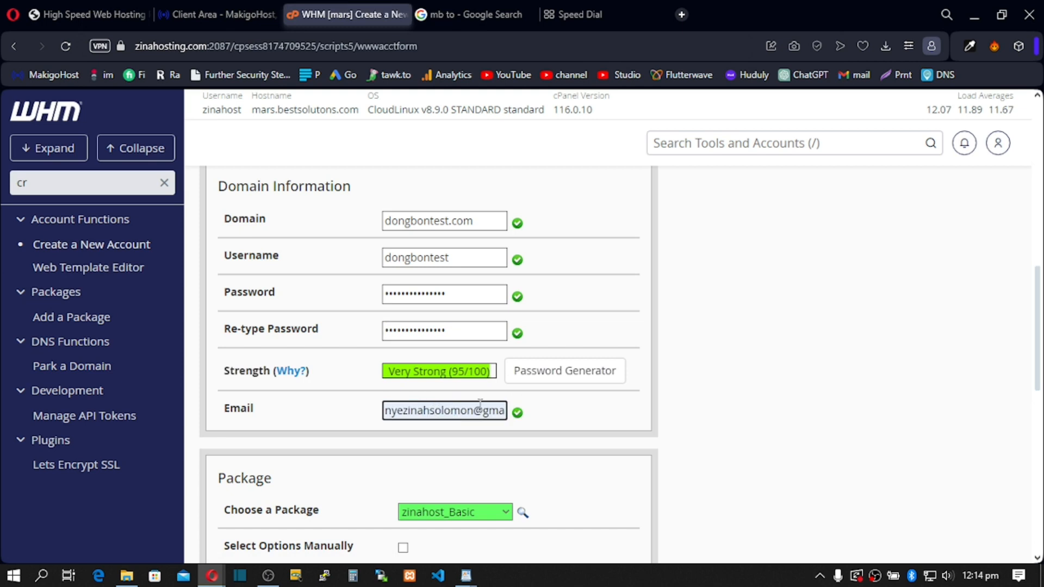
pyautogui.scroll(-3, 480, 403)
pyautogui.click(502, 360)
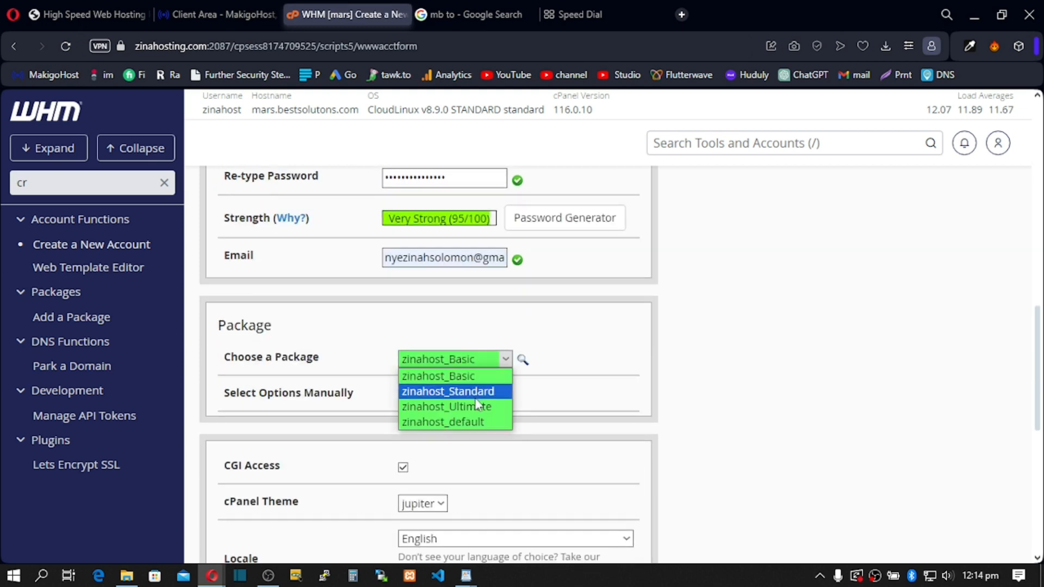
pyautogui.click(471, 377)
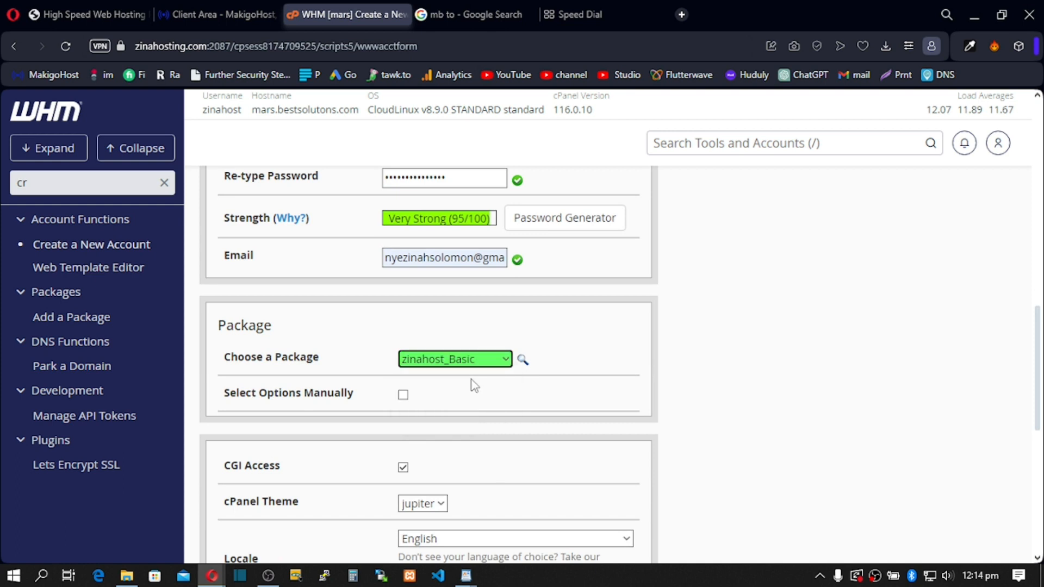
pyautogui.scroll(-4, 473, 381)
pyautogui.scroll(-3, 475, 385)
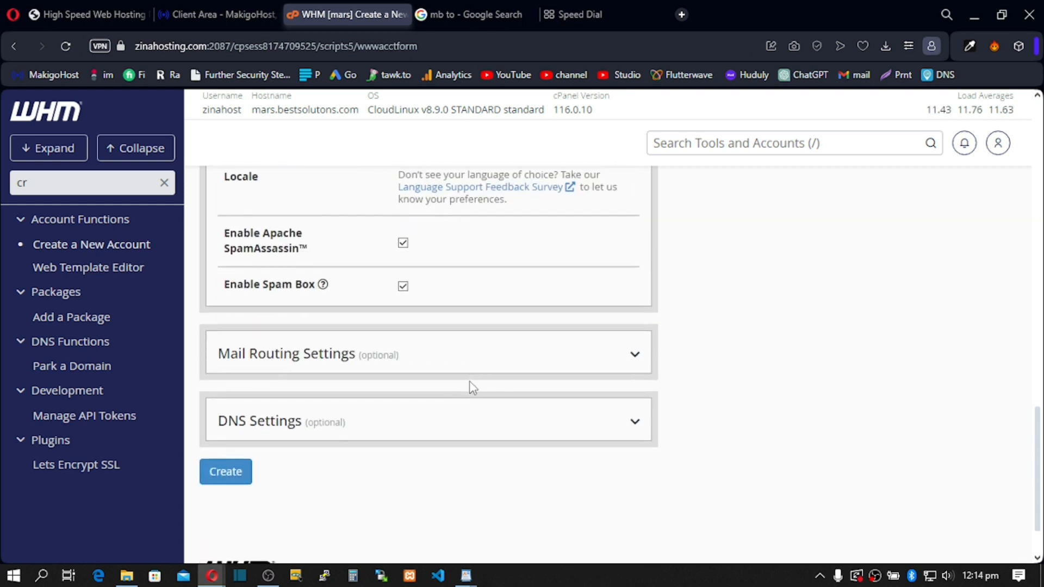
pyautogui.click(227, 479)
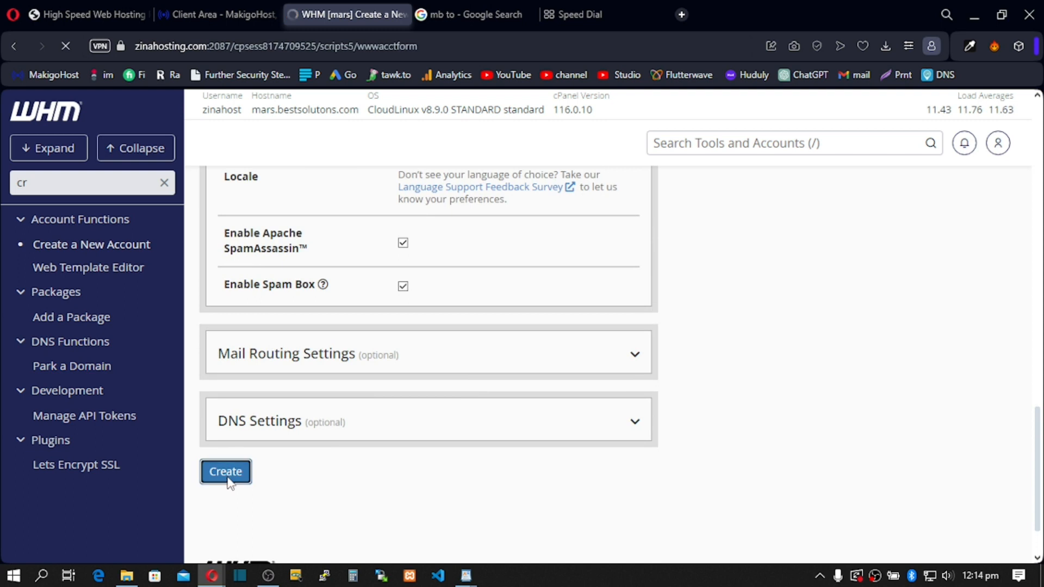
pyautogui.scroll(7, 445, 340)
pyautogui.scroll(3, 450, 335)
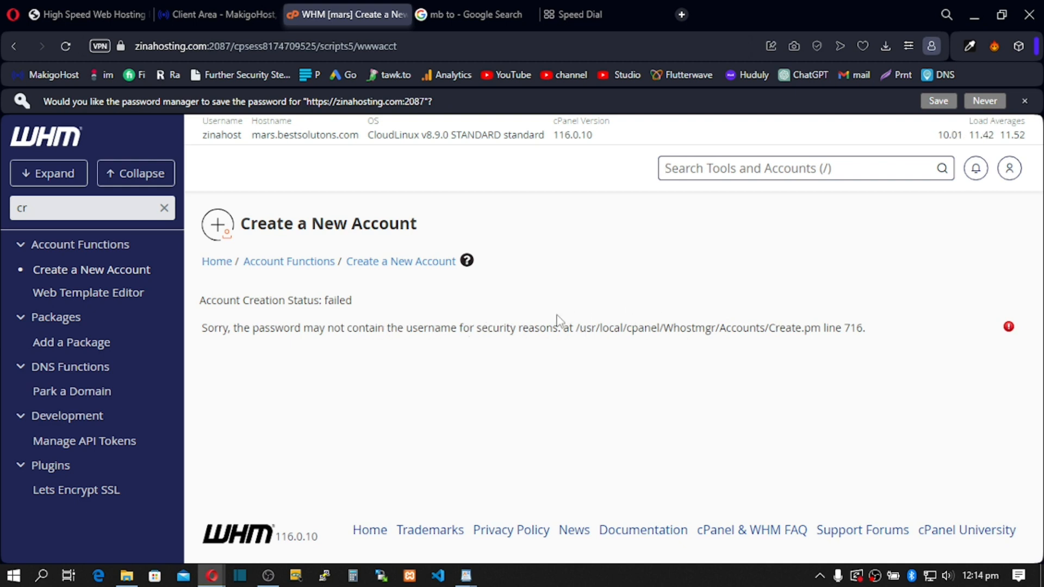
# On the Speed Dial tab, rewrite the drafted password without the username and select it.
pyautogui.click(589, 11)
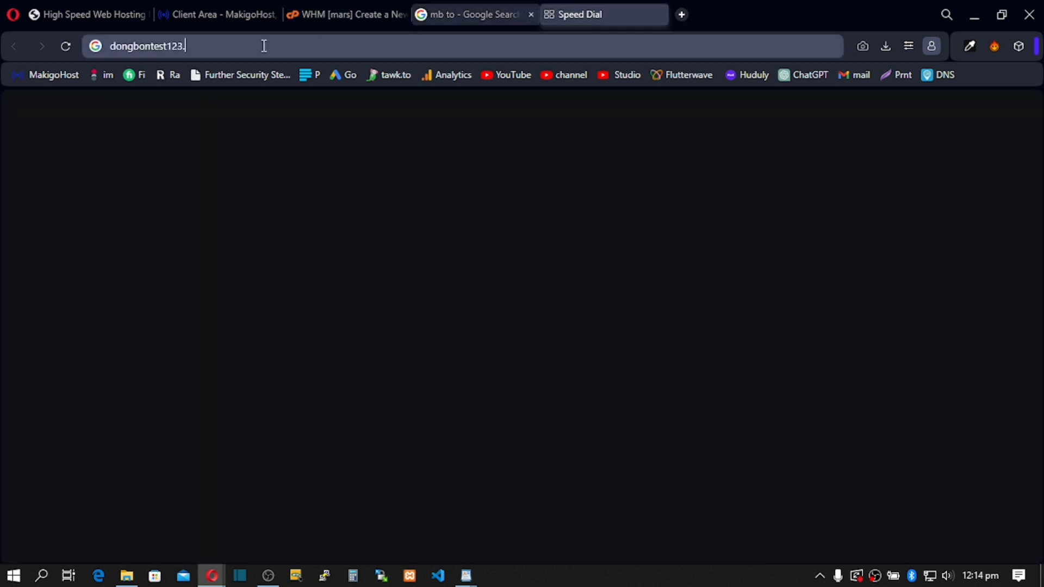
pyautogui.moveTo(168, 46); pyautogui.dragTo(79, 56)
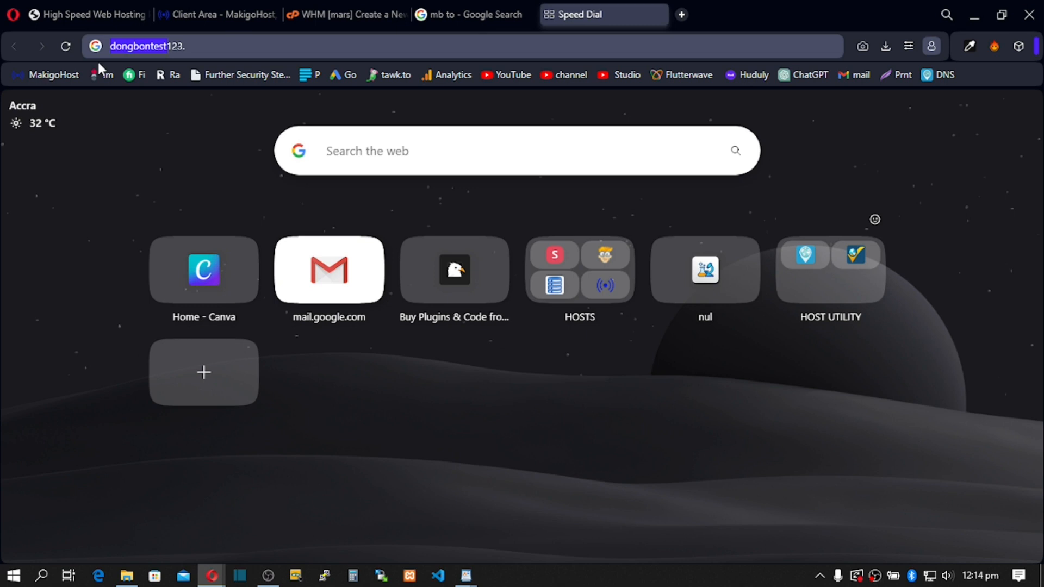
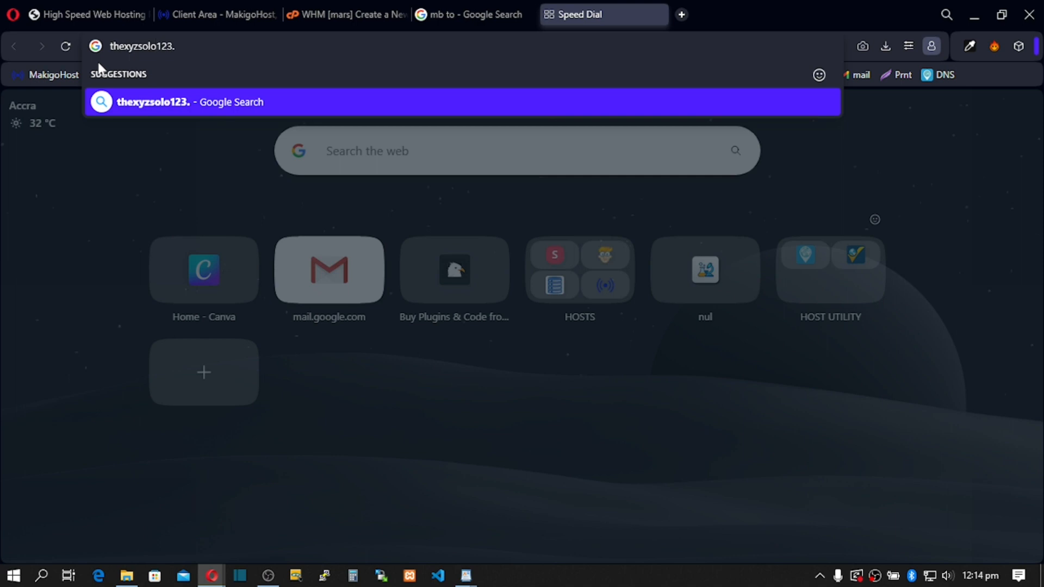
pyautogui.hotkey('ctrl', 'a')
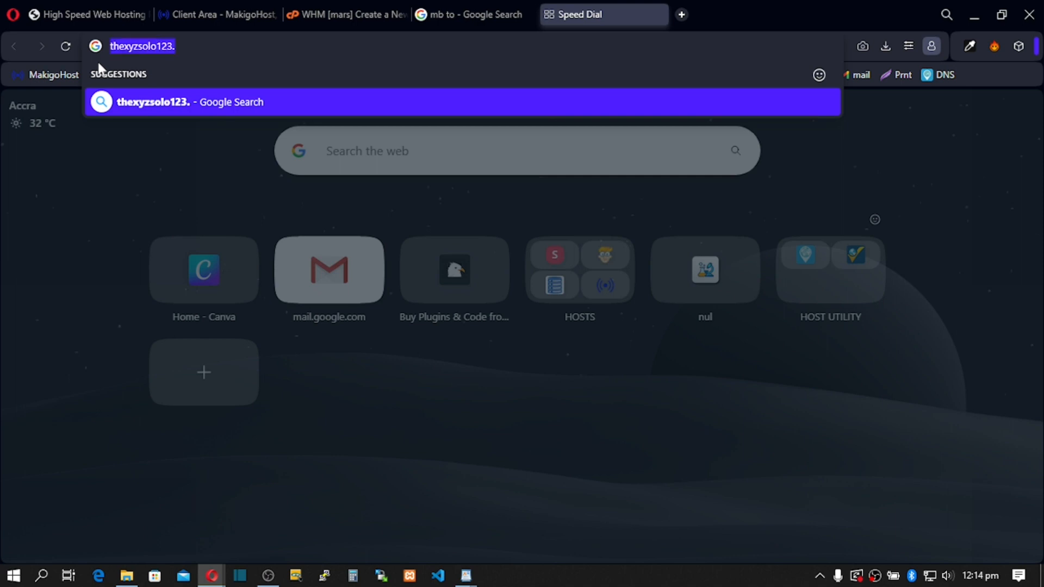
# Reload a fresh Create a New Account form and type the domain soloisatech.com.
pyautogui.click(345, 11)
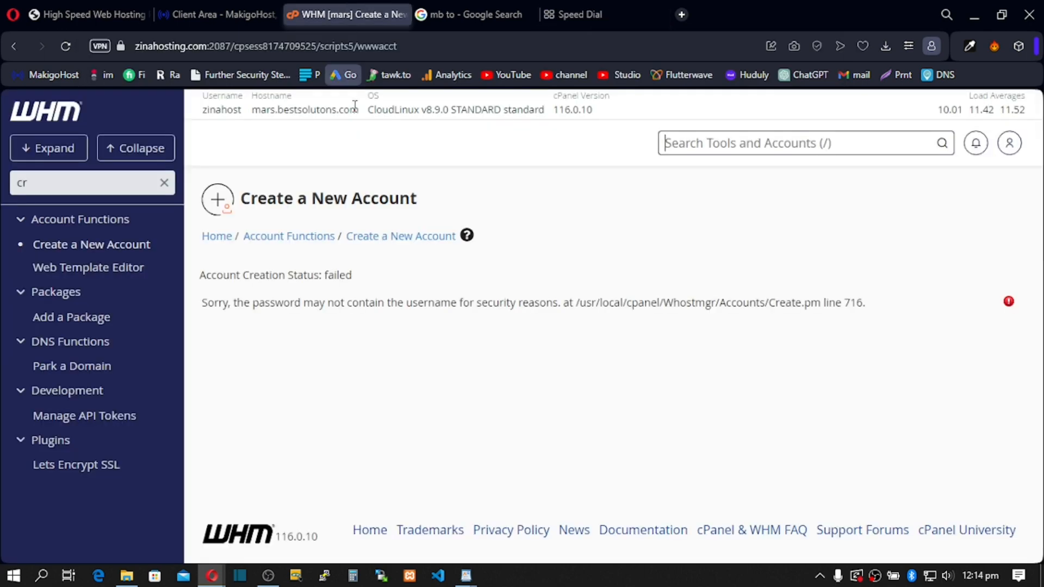
pyautogui.click(82, 247)
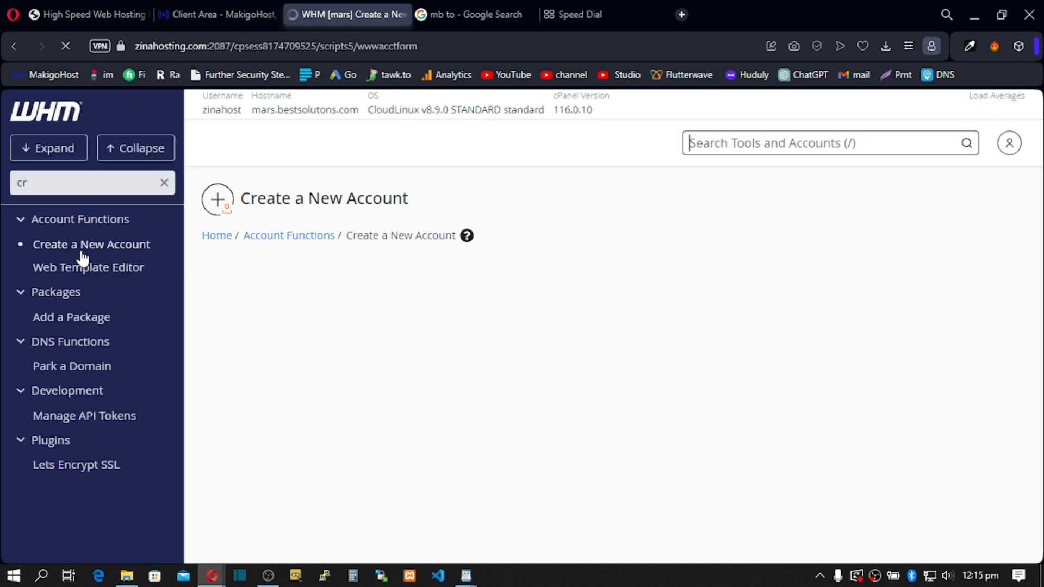
pyautogui.scroll(-3, 360, 294)
pyautogui.scroll(-5, 360, 295)
pyautogui.scroll(-1, 360, 295)
pyautogui.click(436, 396)
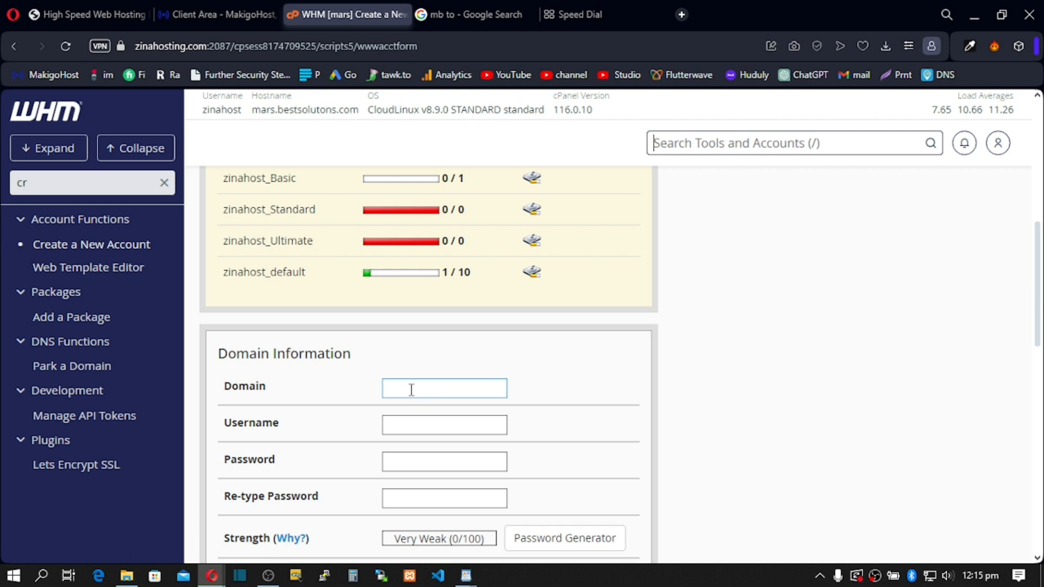
pyautogui.click(411, 390)
pyautogui.write('solo')
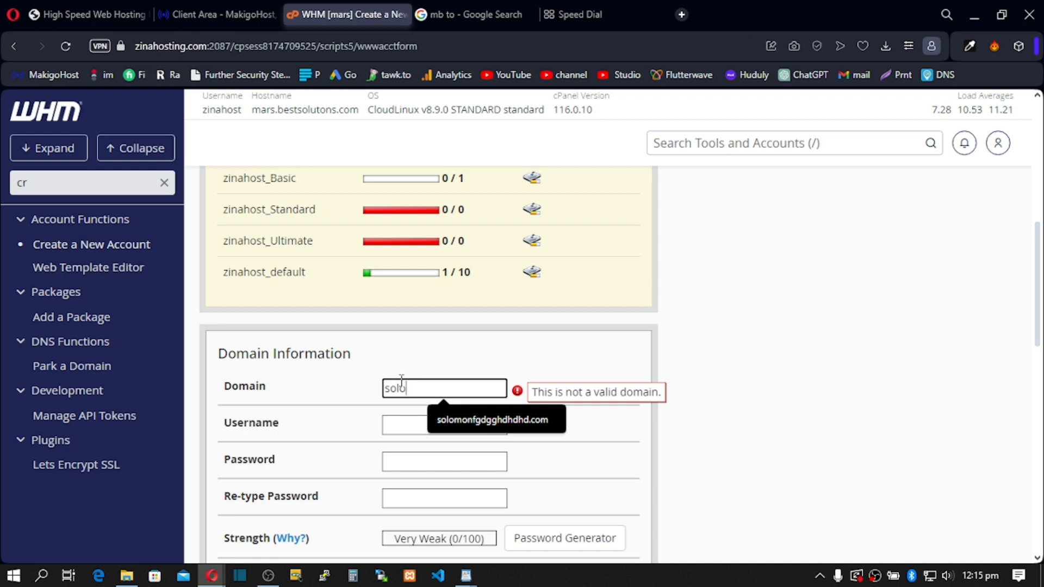
pyautogui.write('is')
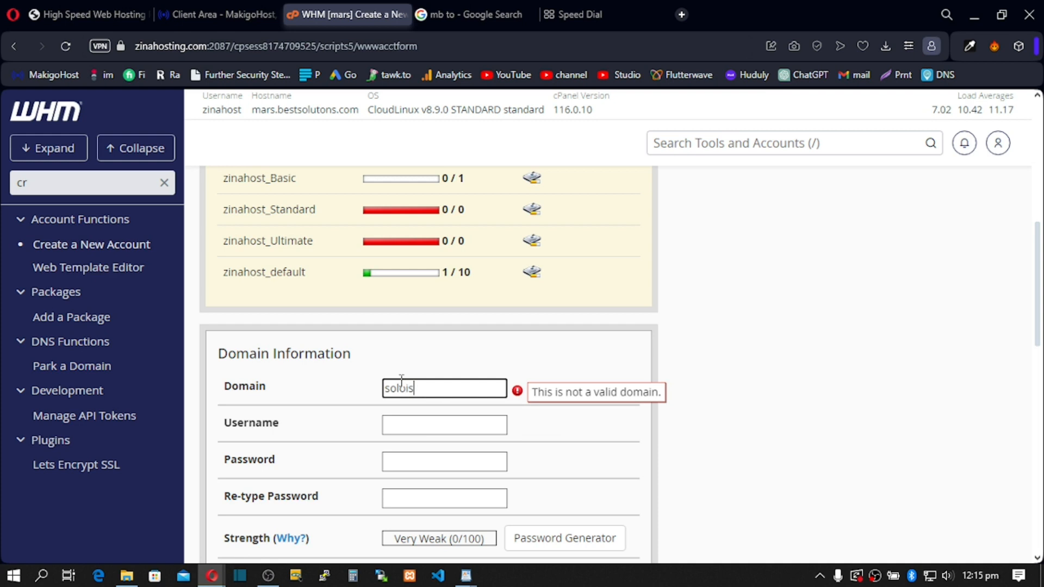
pyautogui.write('atech.com')
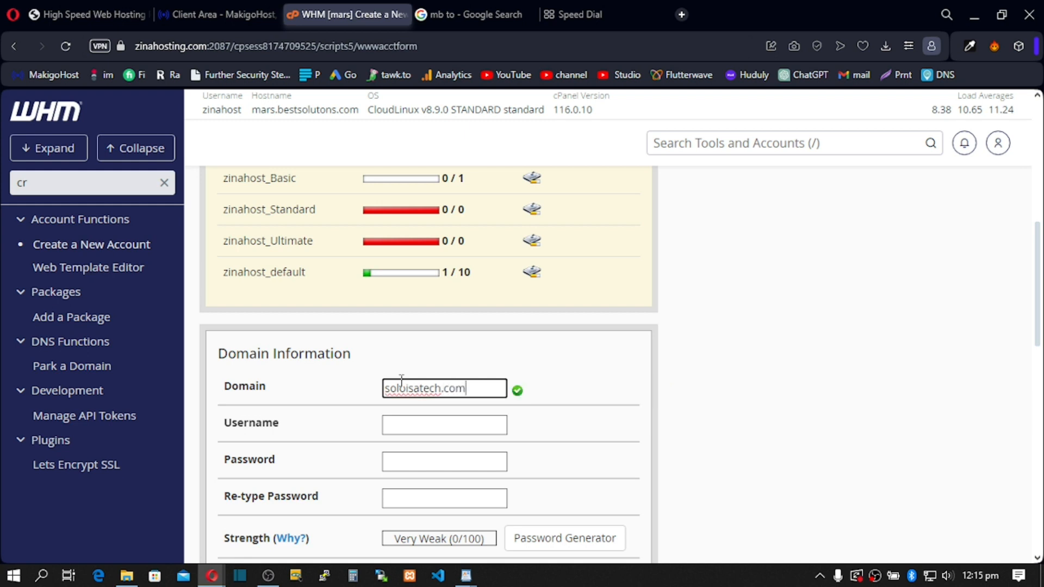
# Keep the auto-filled username soloisatech and paste the new password into both password fields.
pyautogui.click(416, 423)
pyautogui.click(420, 422)
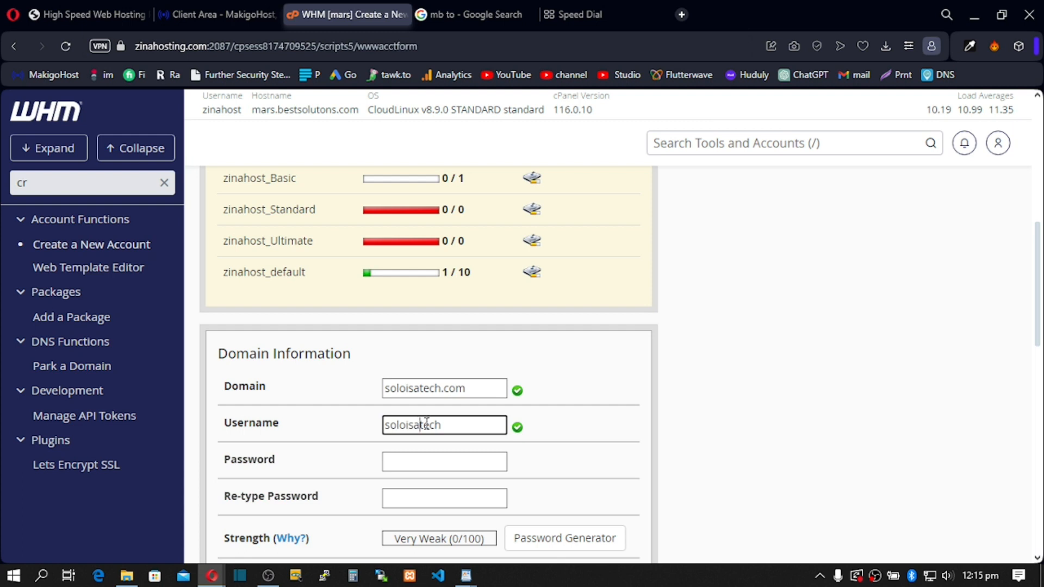
pyautogui.click(416, 465)
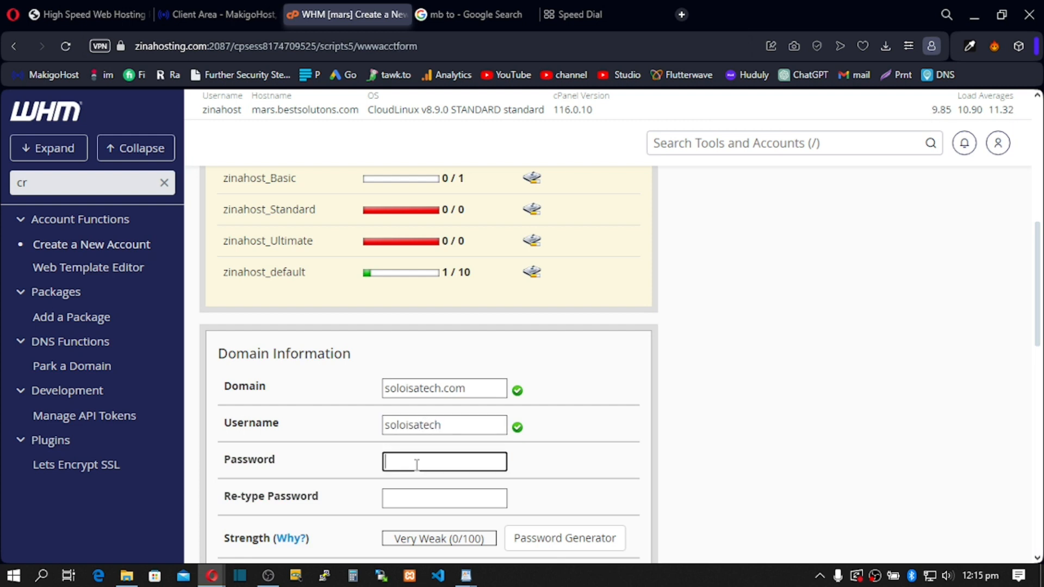
pyautogui.hotkey('ctrl', 'v')
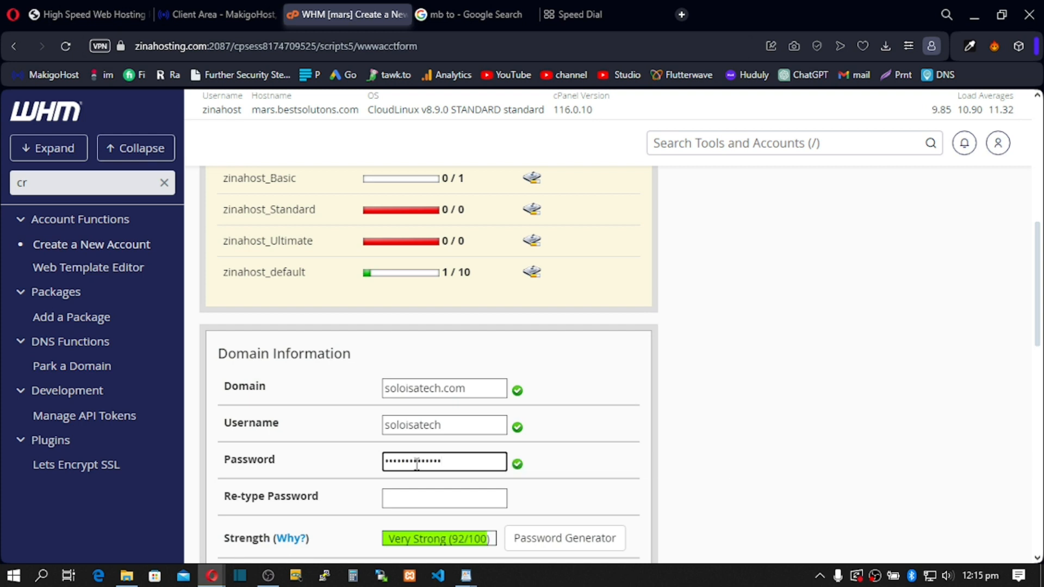
pyautogui.scroll(-1, 422, 446)
pyautogui.click(424, 422)
pyautogui.hotkey('ctrl', 'v')
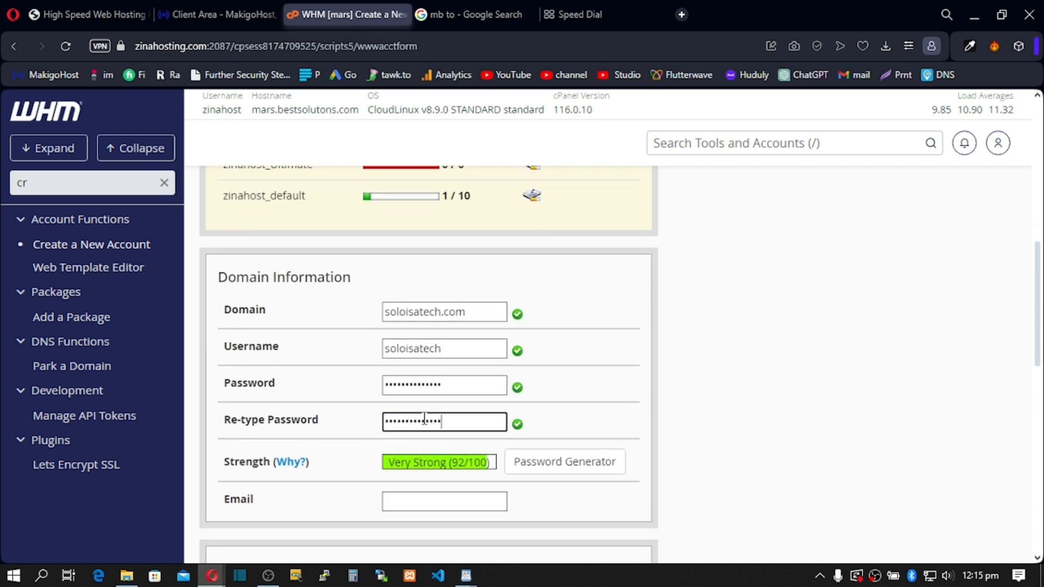
pyautogui.scroll(-3, 424, 419)
# Fill in the contact's e-mail and create the account, getting status ok.
pyautogui.click(438, 348)
pyautogui.hotkey('ctrl', 'v')
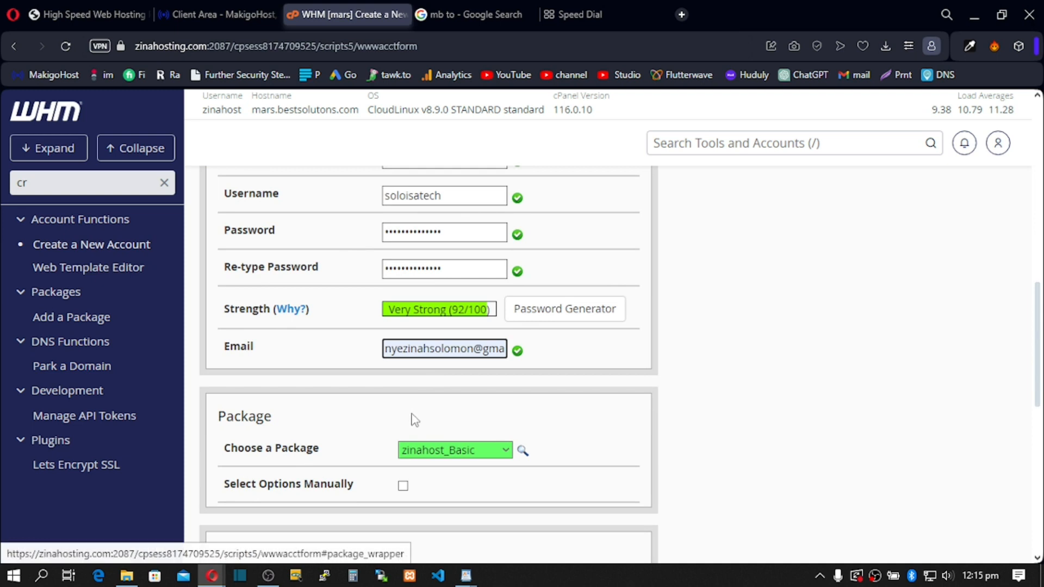
pyautogui.scroll(-5, 480, 436)
pyautogui.scroll(-1, 473, 446)
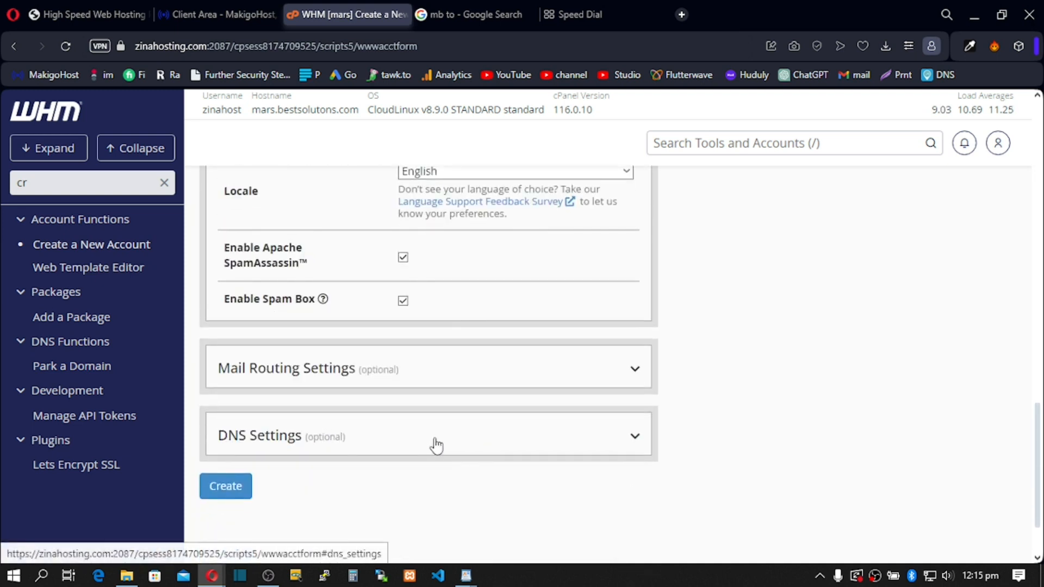
pyautogui.click(227, 492)
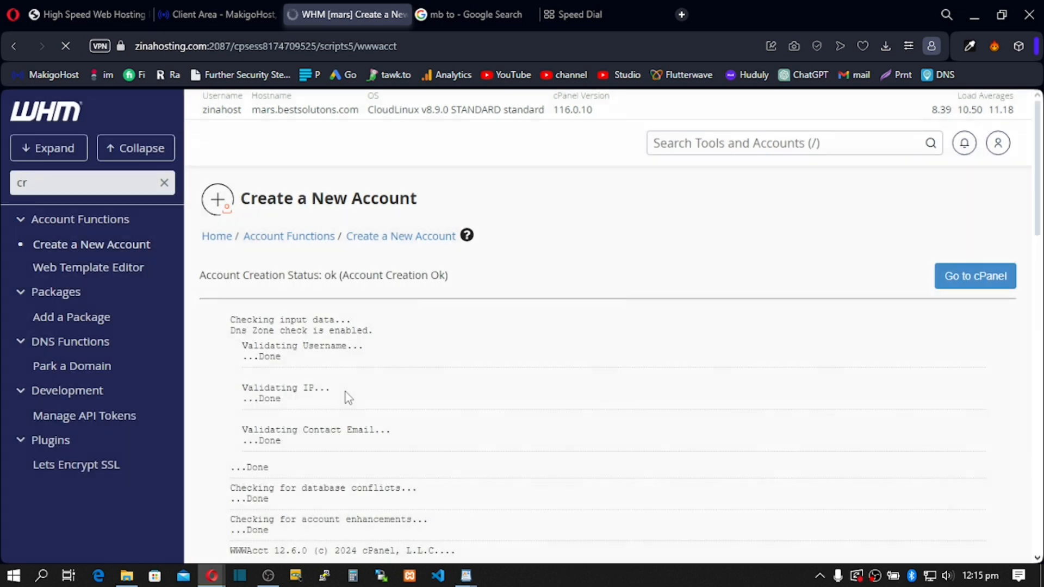
# Copy the soloisatech.com New Account Info block, then return to the 'status ok' line.
pyautogui.scroll(-4, 334, 392)
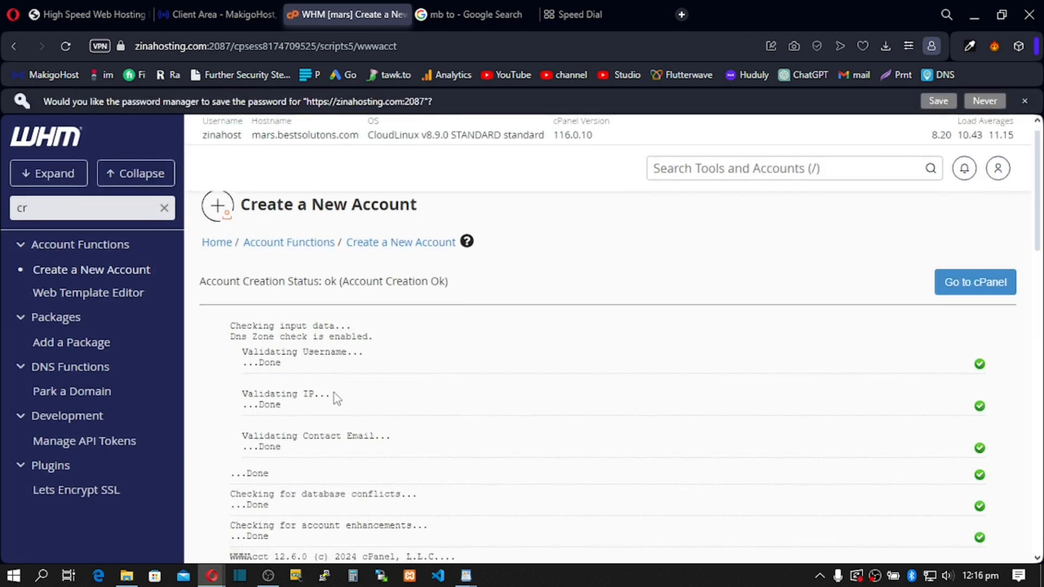
pyautogui.scroll(-1, 334, 396)
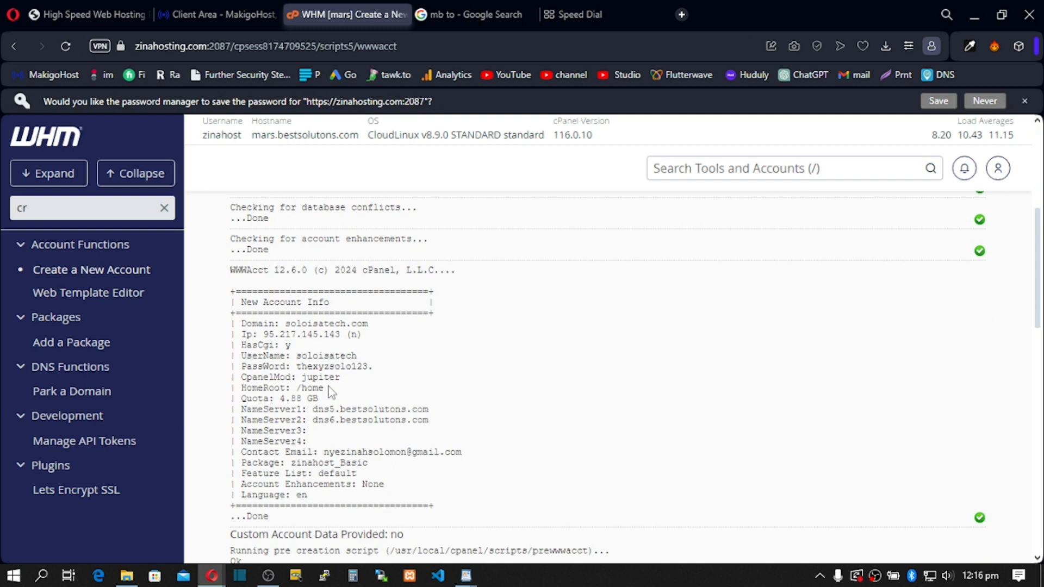
pyautogui.moveTo(244, 320); pyautogui.dragTo(394, 481)
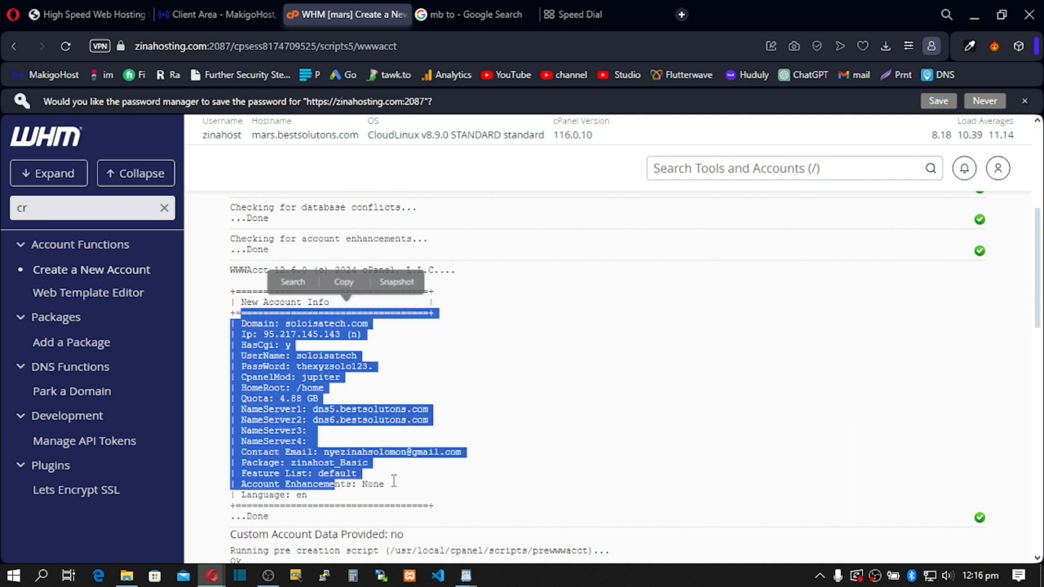
pyautogui.hotkey('ctrl', 'c')
pyautogui.click(544, 447)
pyautogui.moveTo(333, 453); pyautogui.dragTo(345, 484)
pyautogui.click(318, 484)
pyautogui.scroll(4, 941, 271)
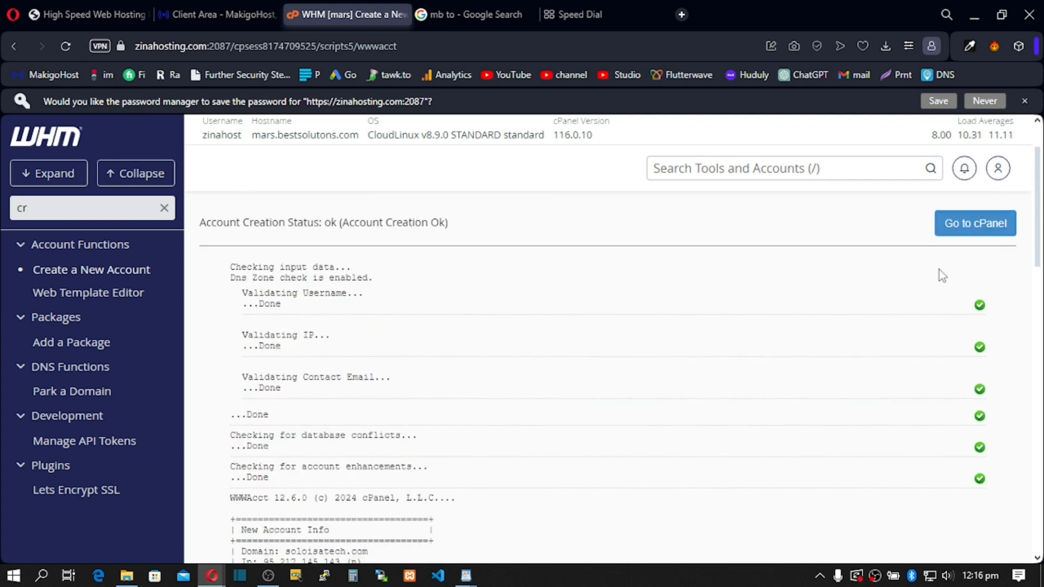
# Go to cPanel for the newly created soloisatech.com account.
pyautogui.click(974, 217)
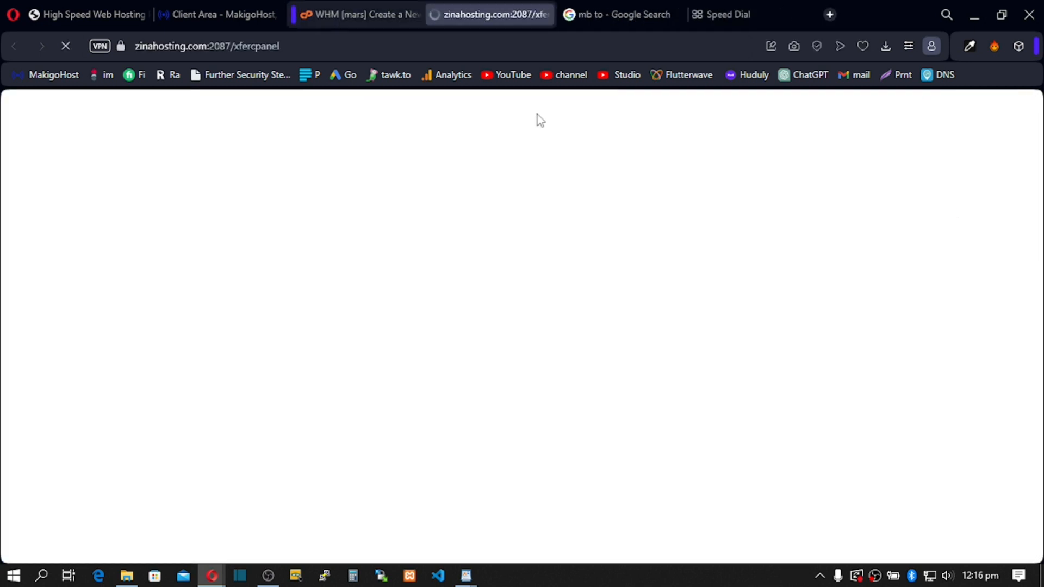